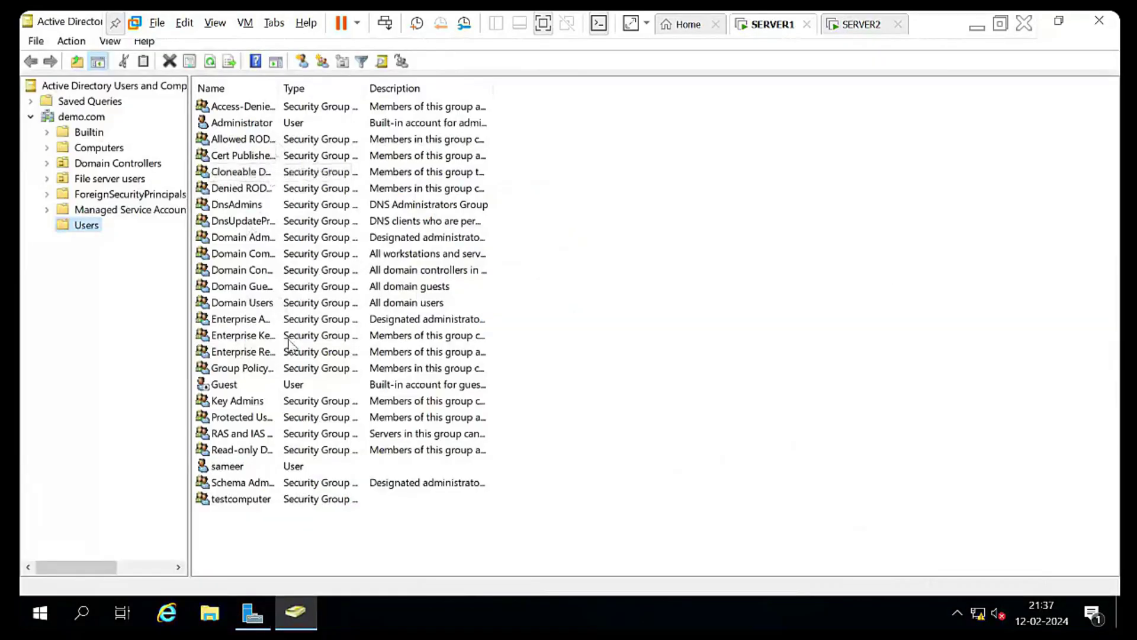
Sign in to SERVER2 and open Network Connections with ncpa.cpl
left_click(860, 25)
key("ctrl+alt+Insert")
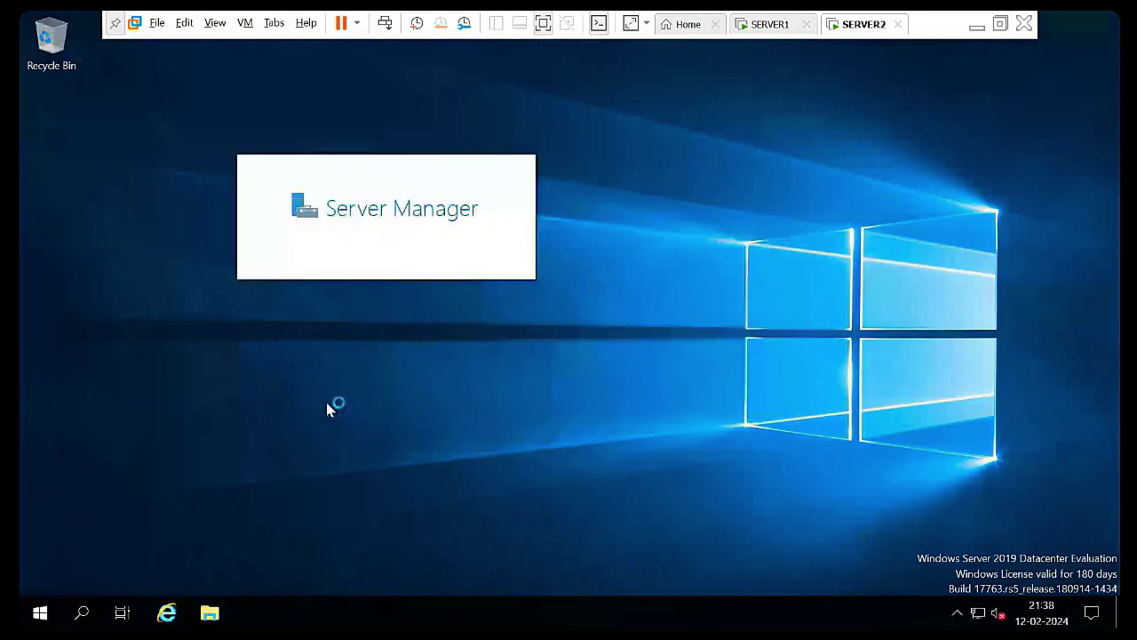
key("super+r")
type("ncpa.cpl")
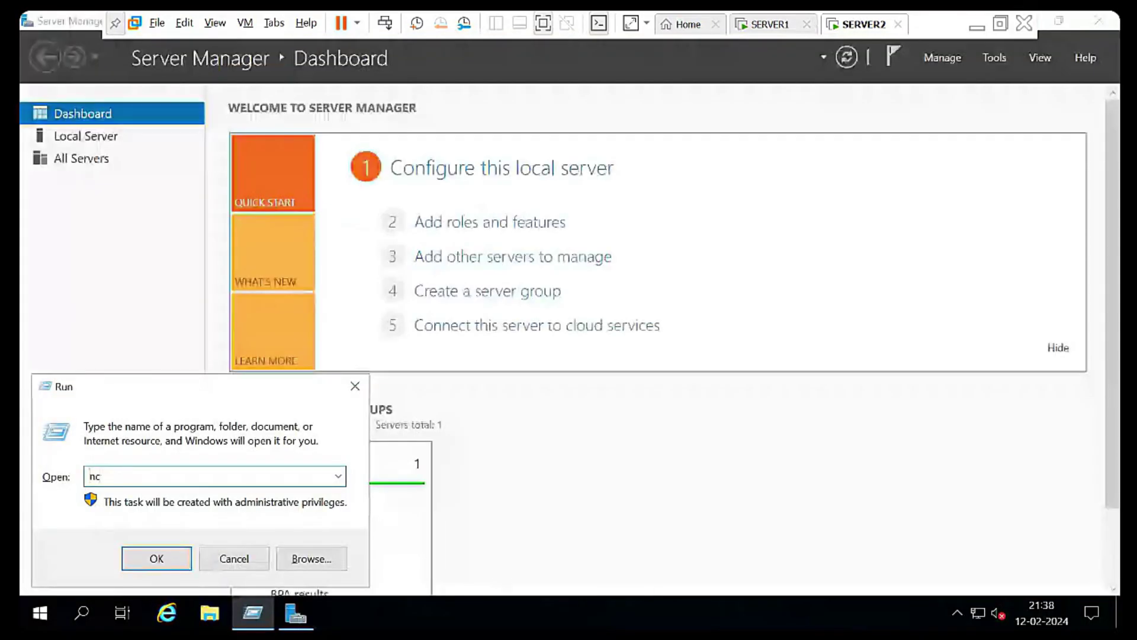
key("Return")
Give Ethernet0 static IPv4 172.16.0.9, mask 255.255.0.0 and preferred DNS 172.16.0.1
double_click(308, 163)
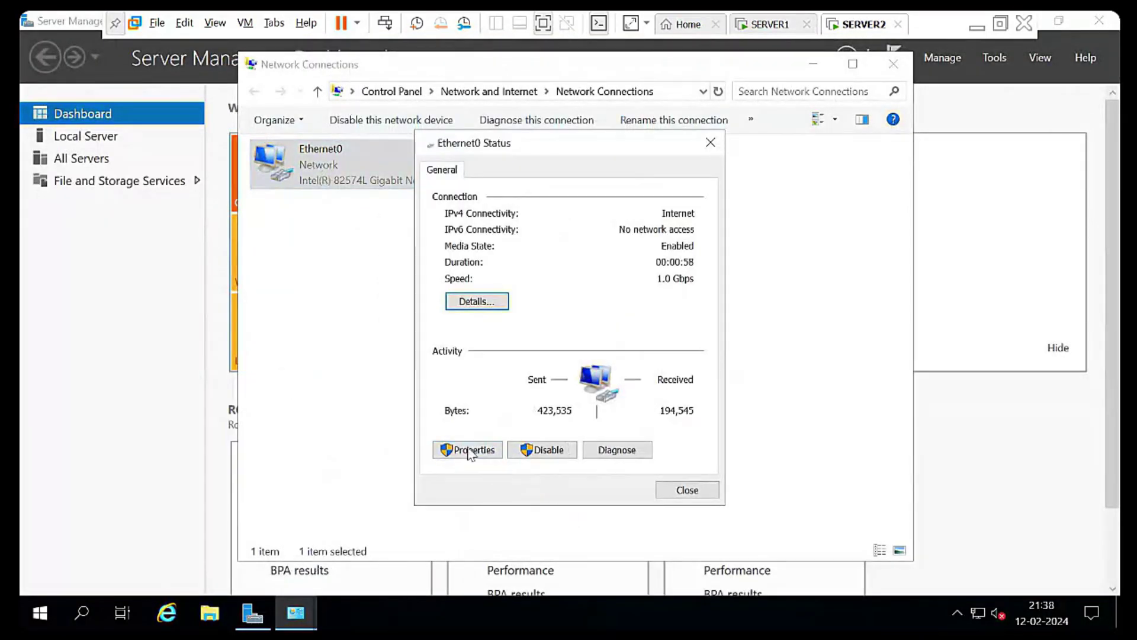
left_click(471, 450)
double_click(551, 342)
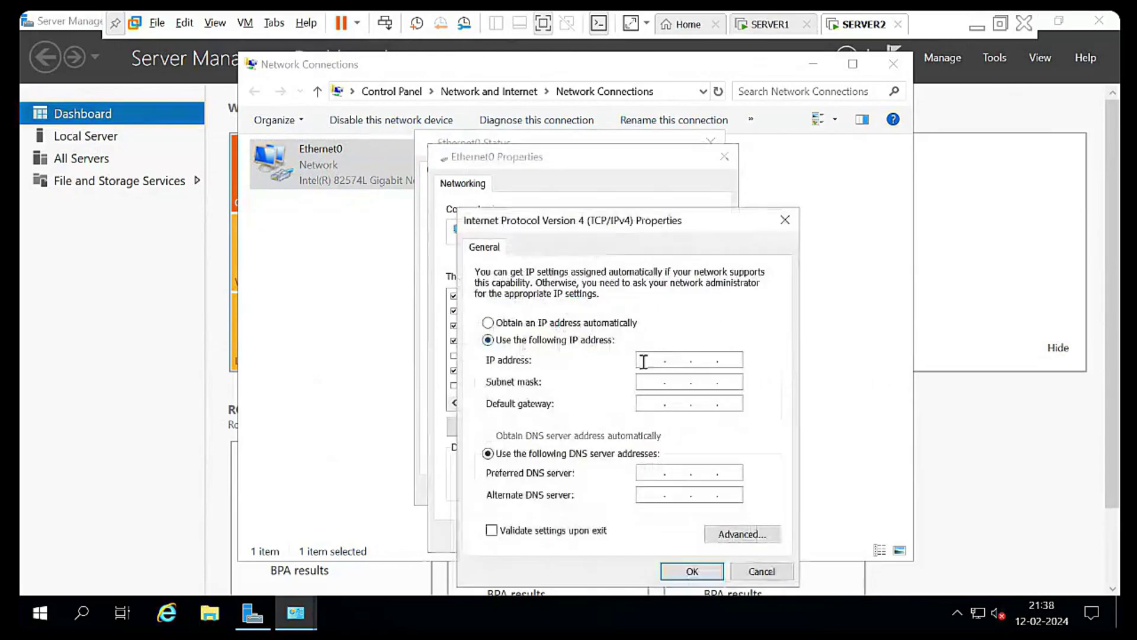
type("172.1")
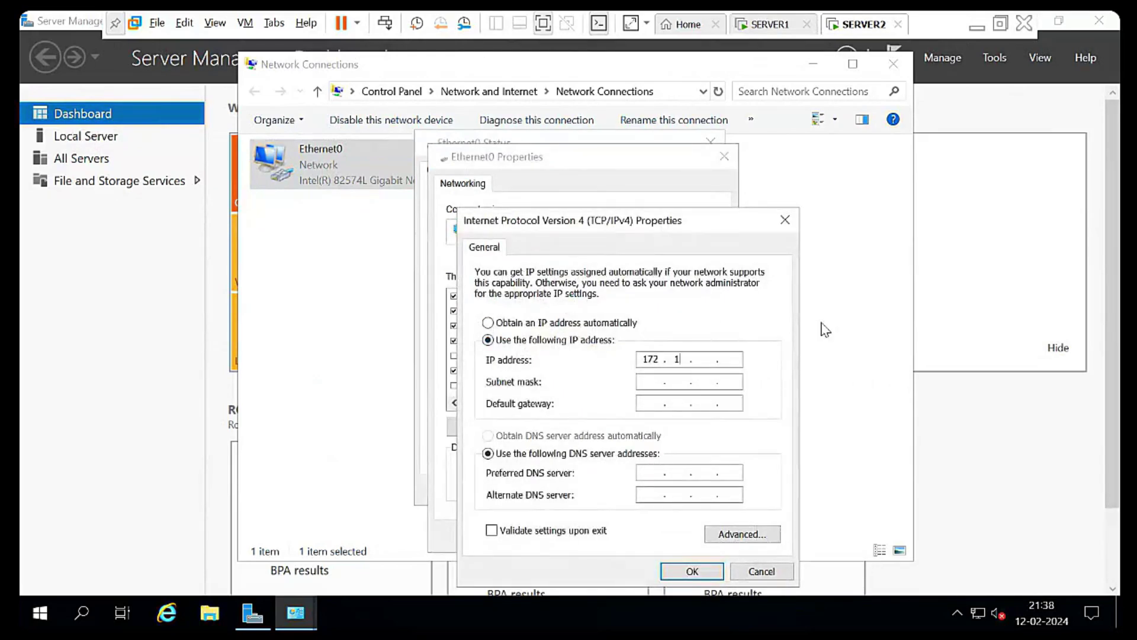
type("6.0.9")
key("Tab")
key("Tab")
key("Tab")
key("Tab")
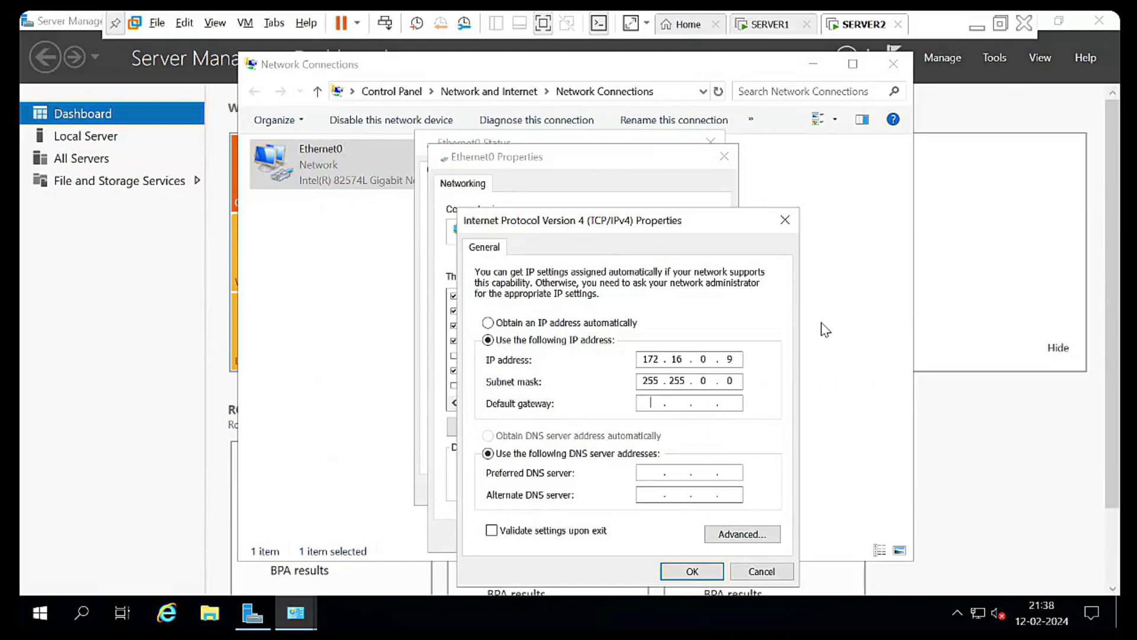
type("172 . 16 . 0 . 1")
left_click(679, 571)
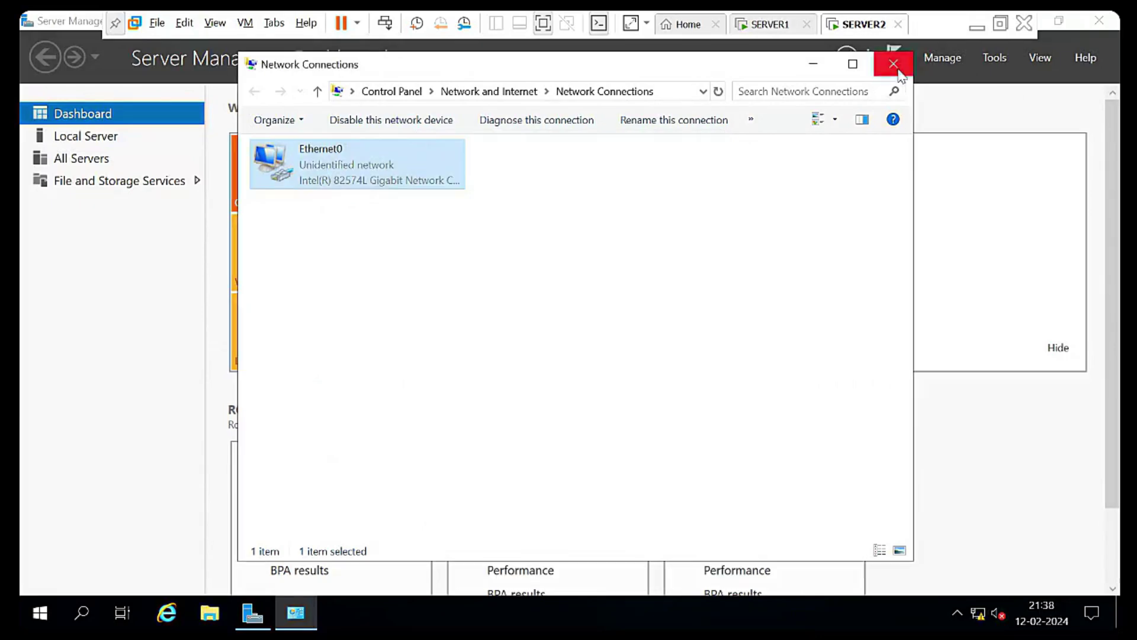
From a SERVER2 command prompt, ping 172.16.0.1 and get replies
left_click(893, 64)
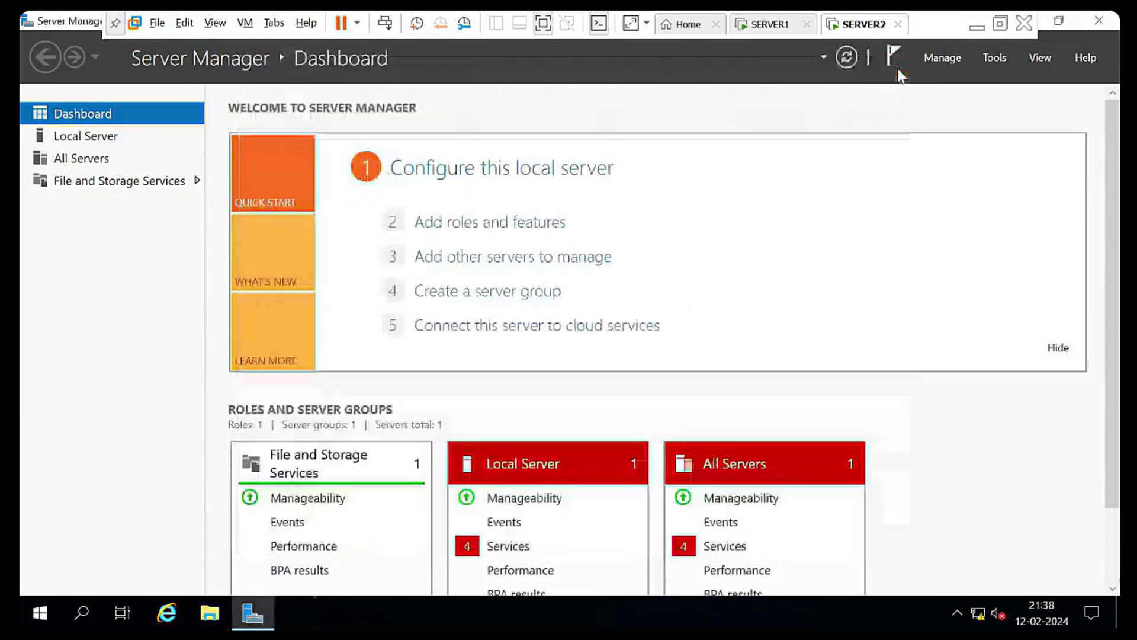
key("super+r")
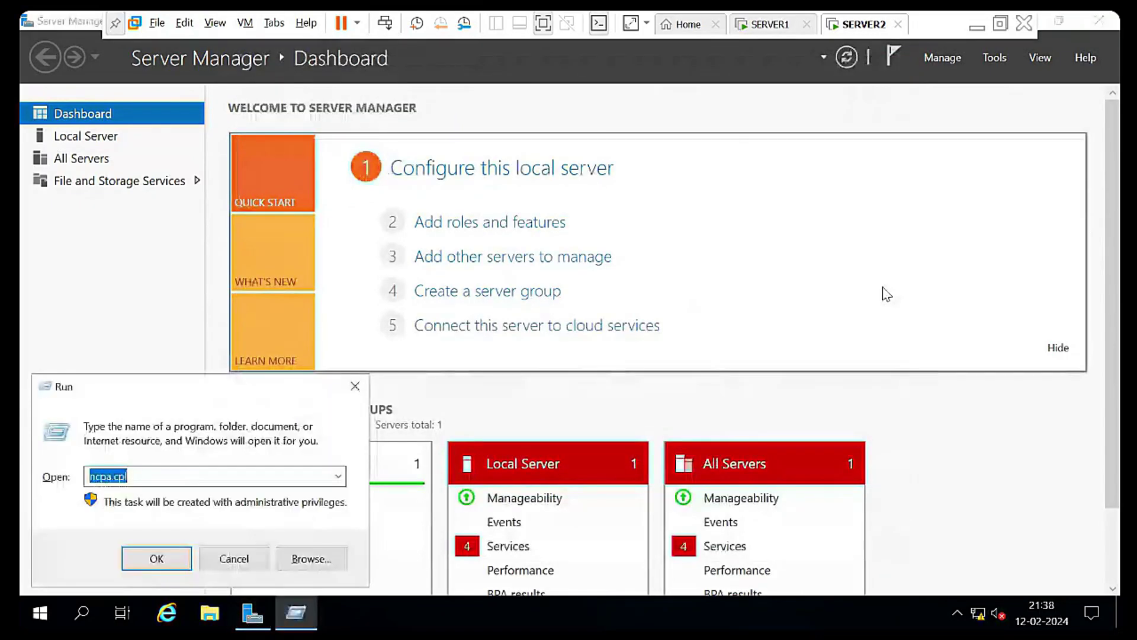
type("cmd")
key("Return")
type("p")
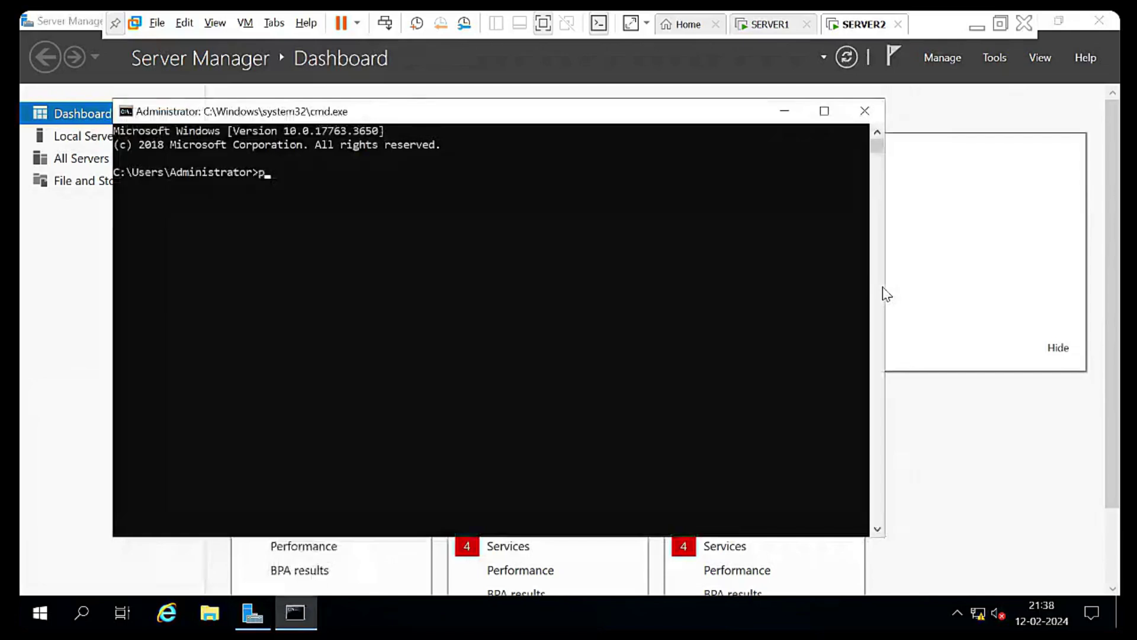
type("ing 172")
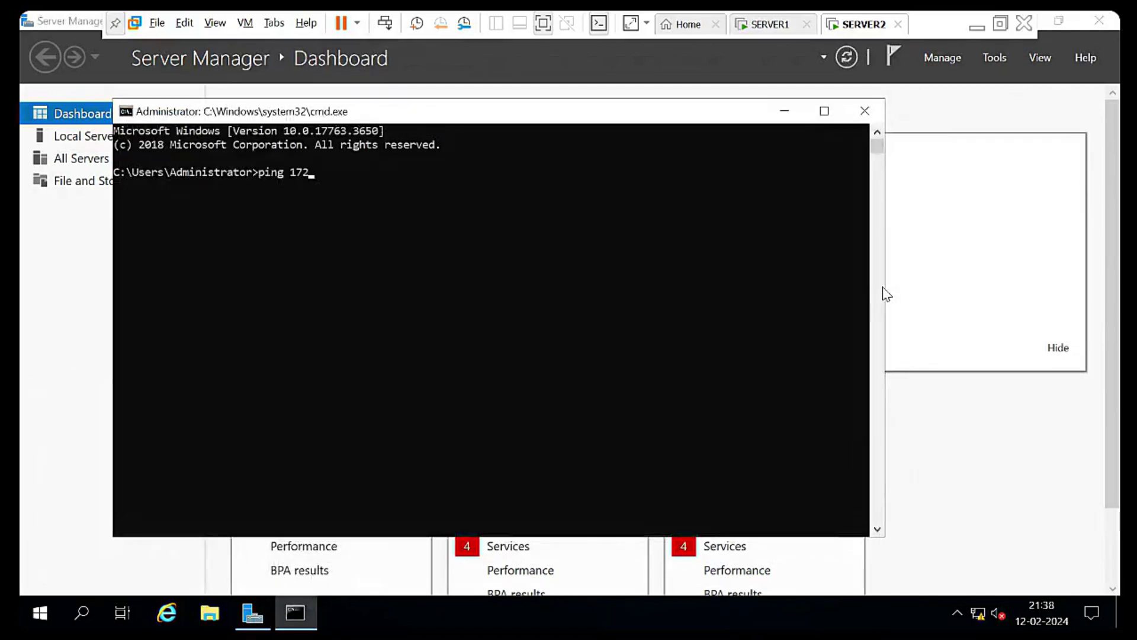
type(".16.0.1")
key("Return")
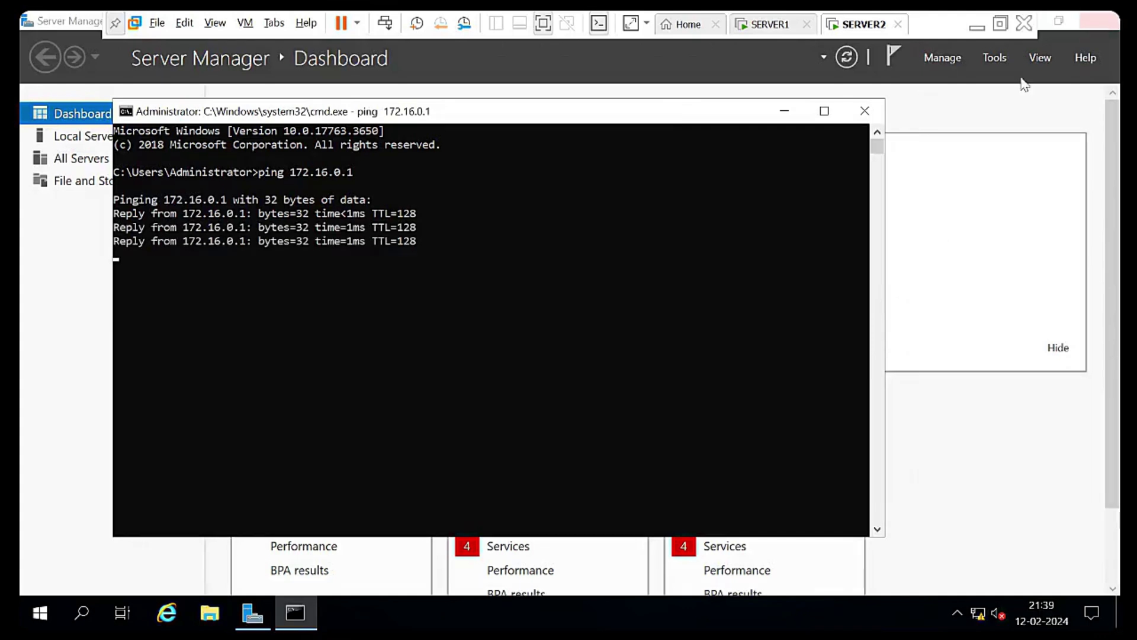
From a SERVER1 command prompt, ping SERVER2 at 172.16.0.9
left_click(770, 25)
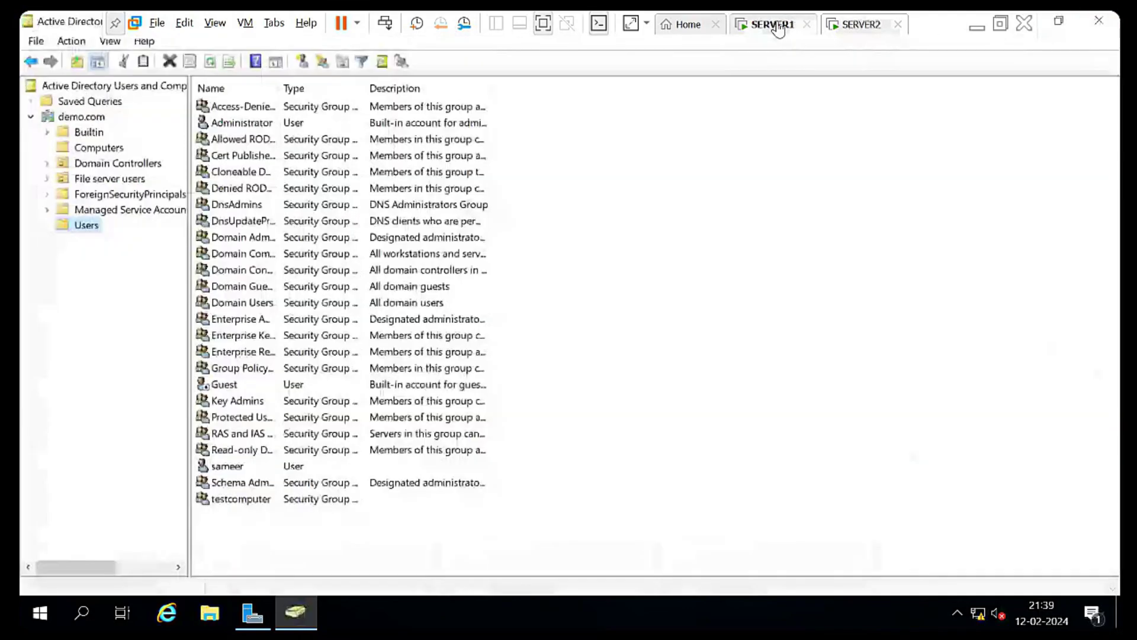
key("super+r")
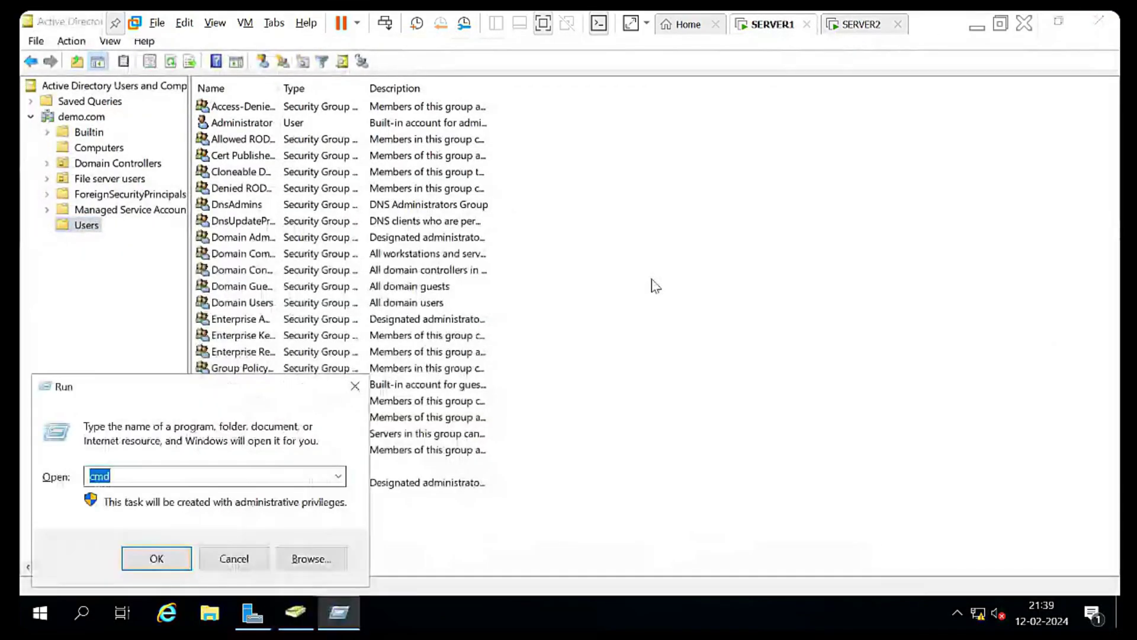
type("cmd")
key("Return")
type("ping ")
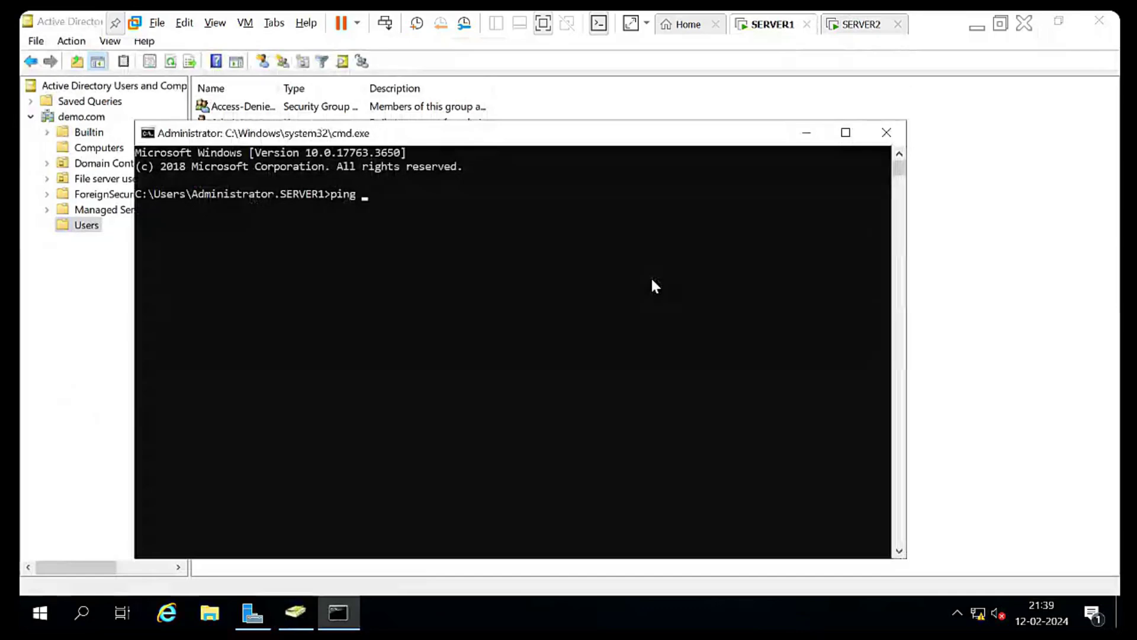
type("172.1")
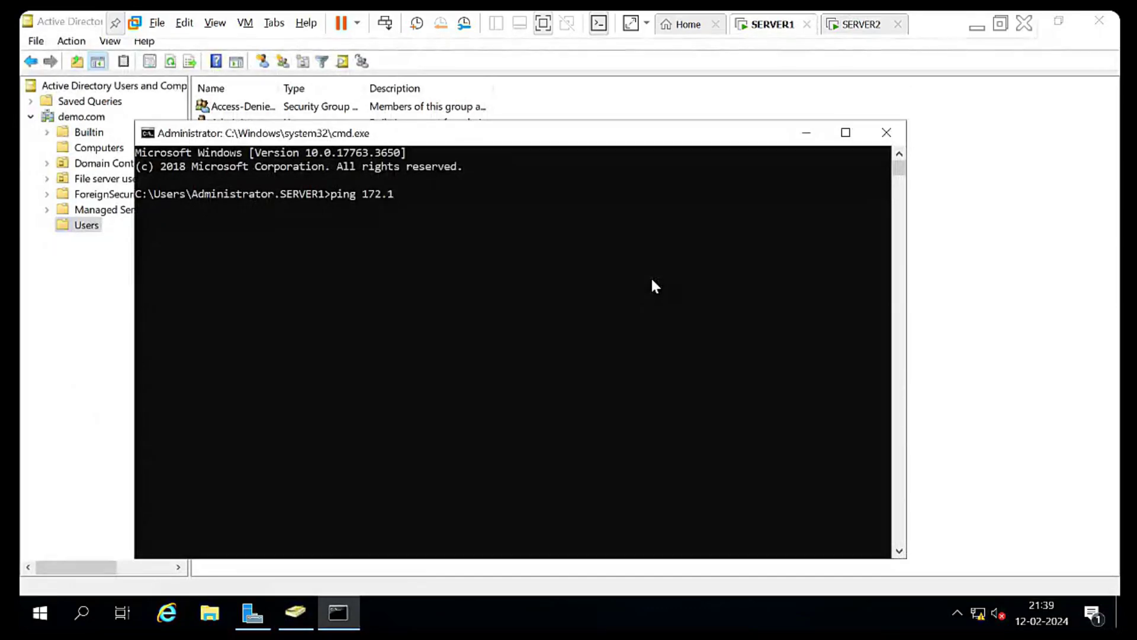
type("6.0.9")
key("Return")
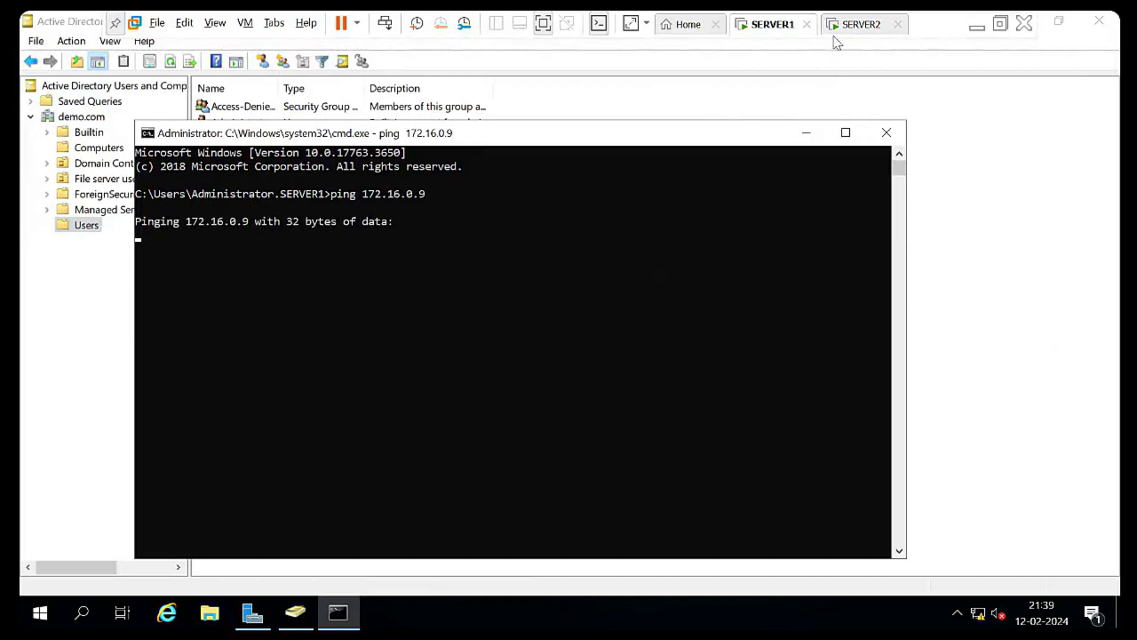
Turn off SERVER2's firewall for private and public networks and rerun SERVER1's ping to 172.16.0.9
left_click(847, 29)
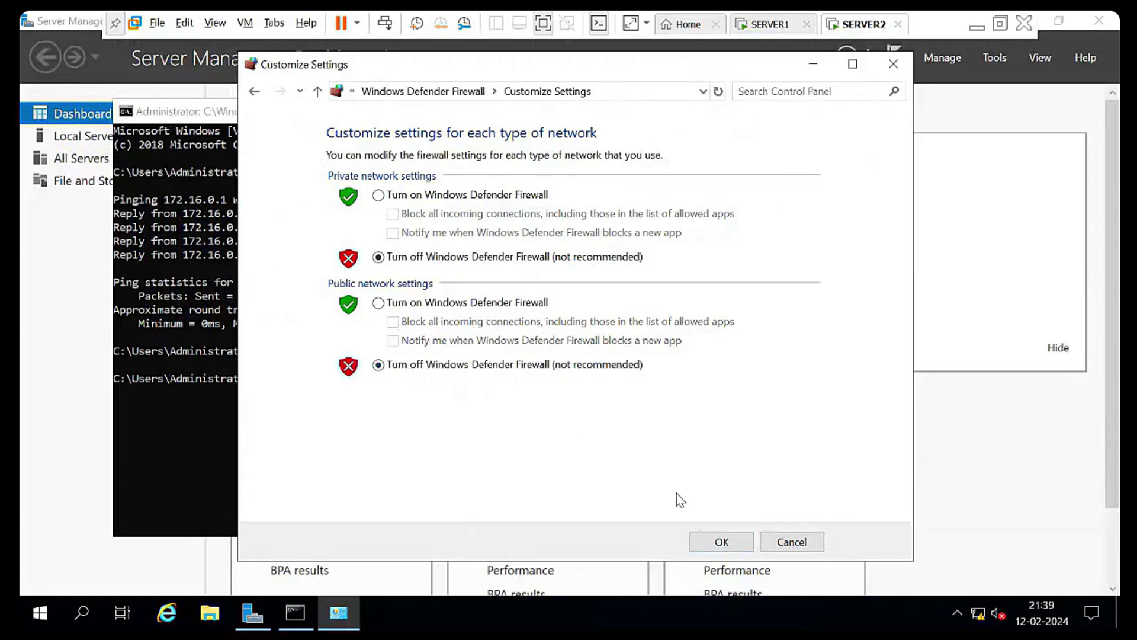
left_click(722, 543)
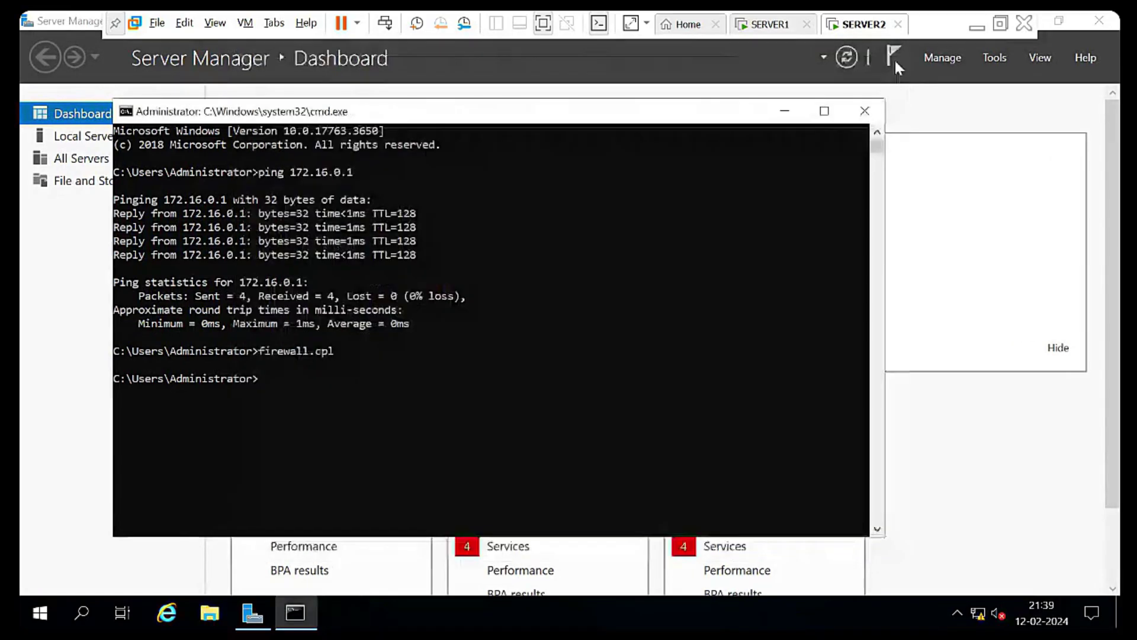
left_click(787, 29)
left_click(455, 344)
key("Up")
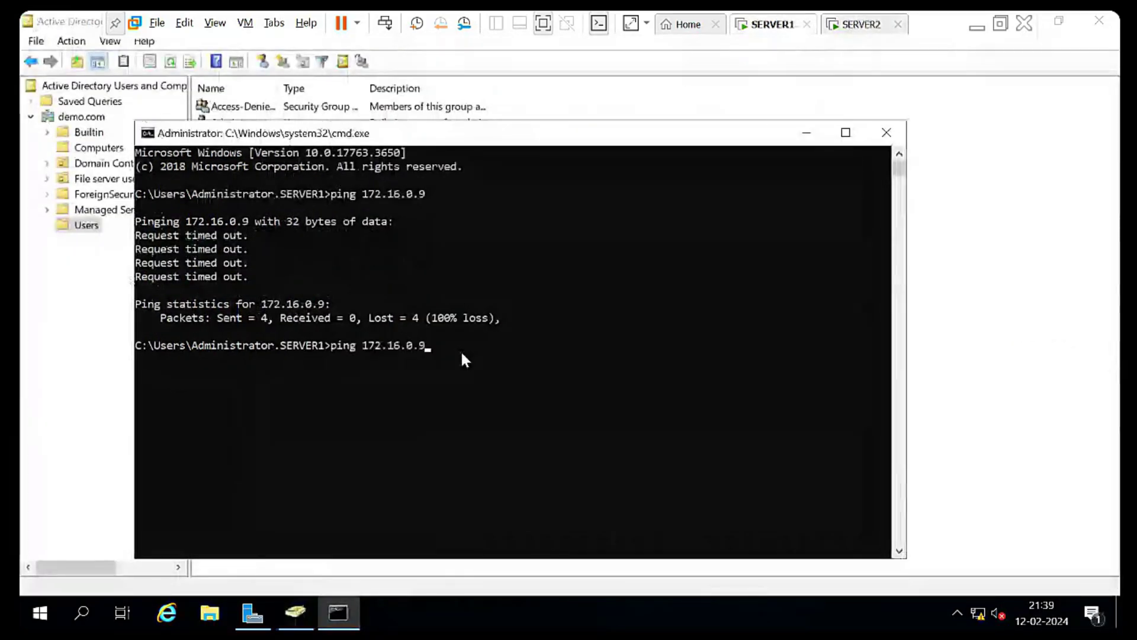
key("Return")
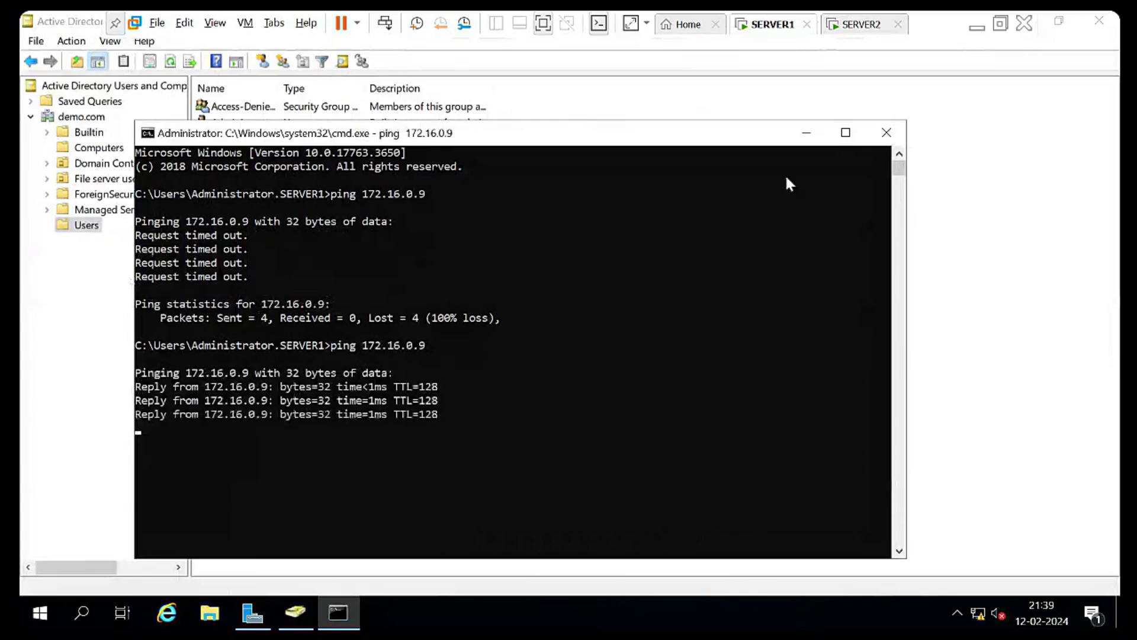
Close SERVER1's command prompt, view the File server users OU, and return to SERVER2
left_click(884, 135)
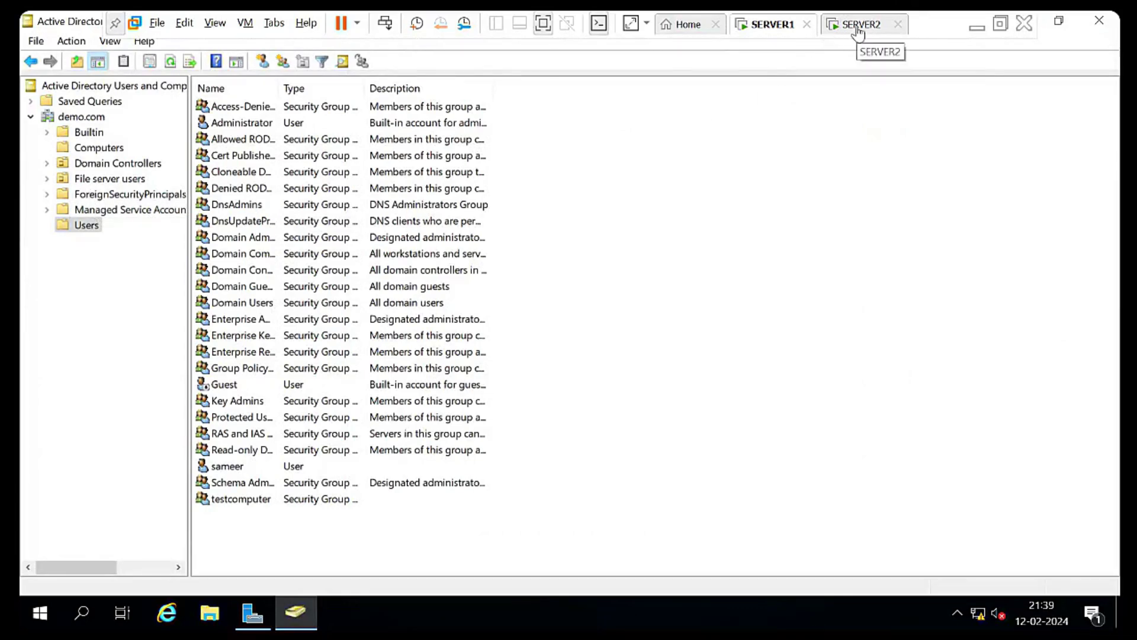
left_click(122, 180)
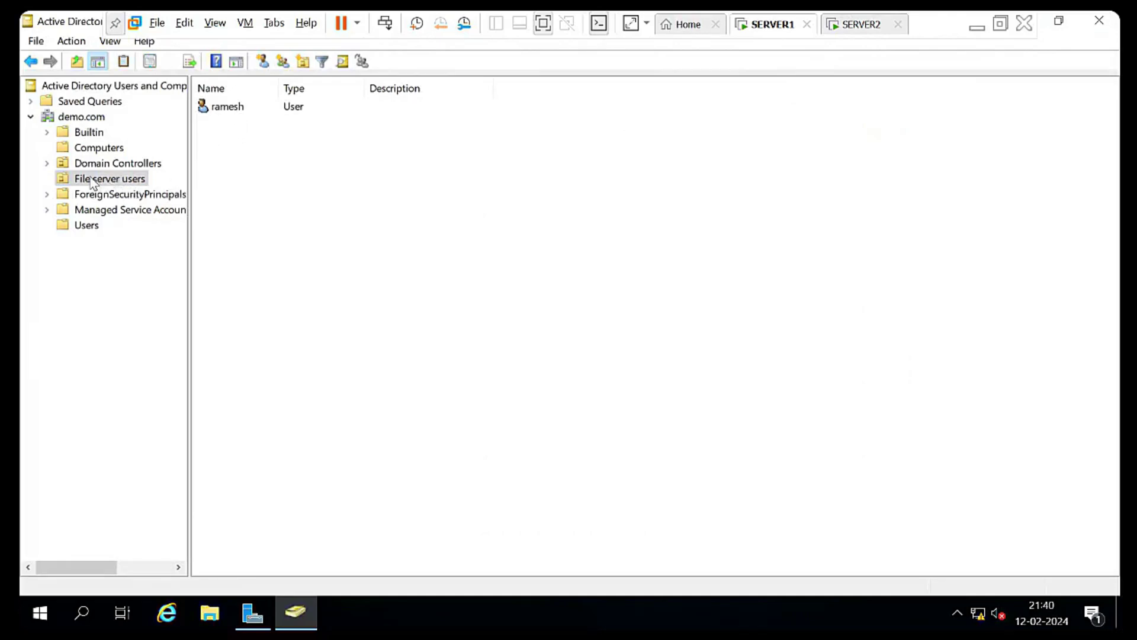
left_click(861, 23)
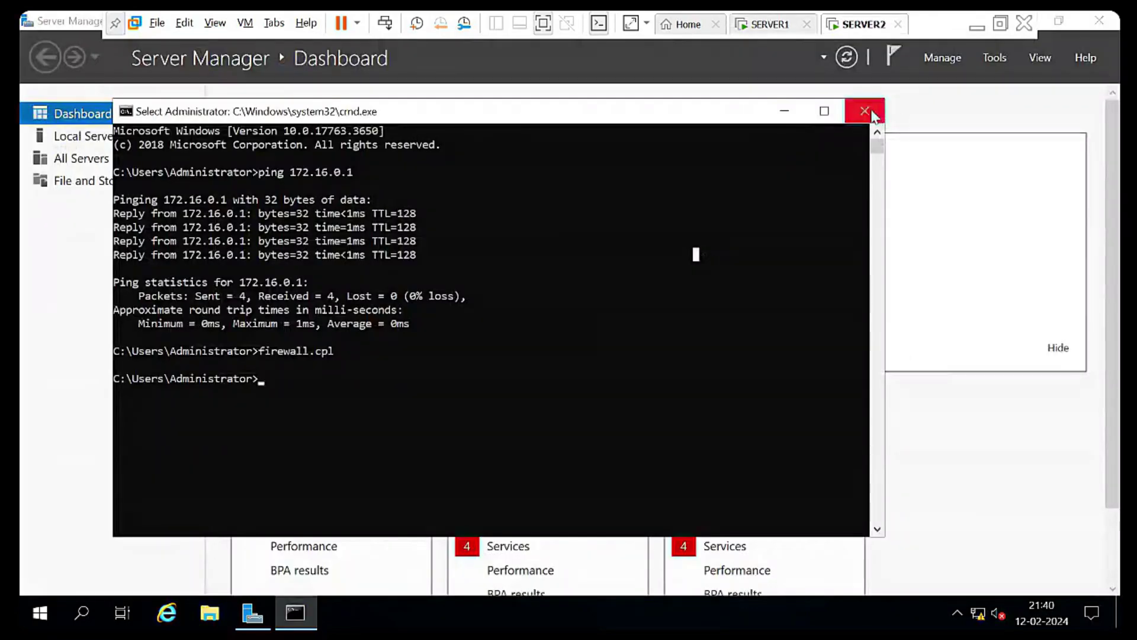
On SERVER2, select the Active Directory Domain Services role with its management tools in Add Roles and Features
left_click(863, 109)
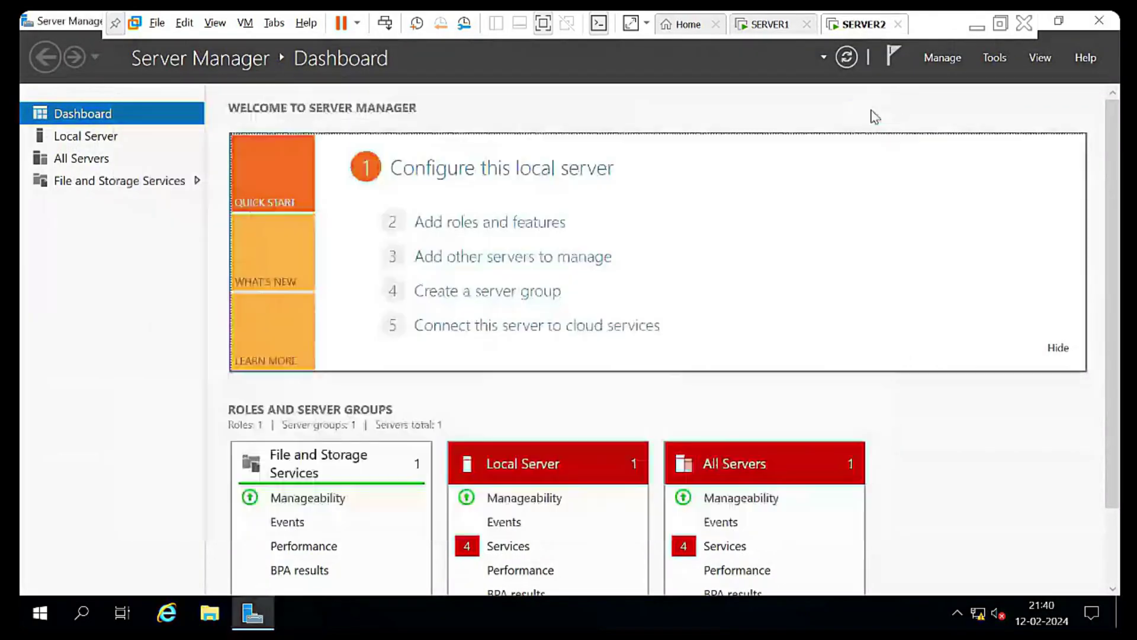
left_click(937, 59)
left_click(955, 78)
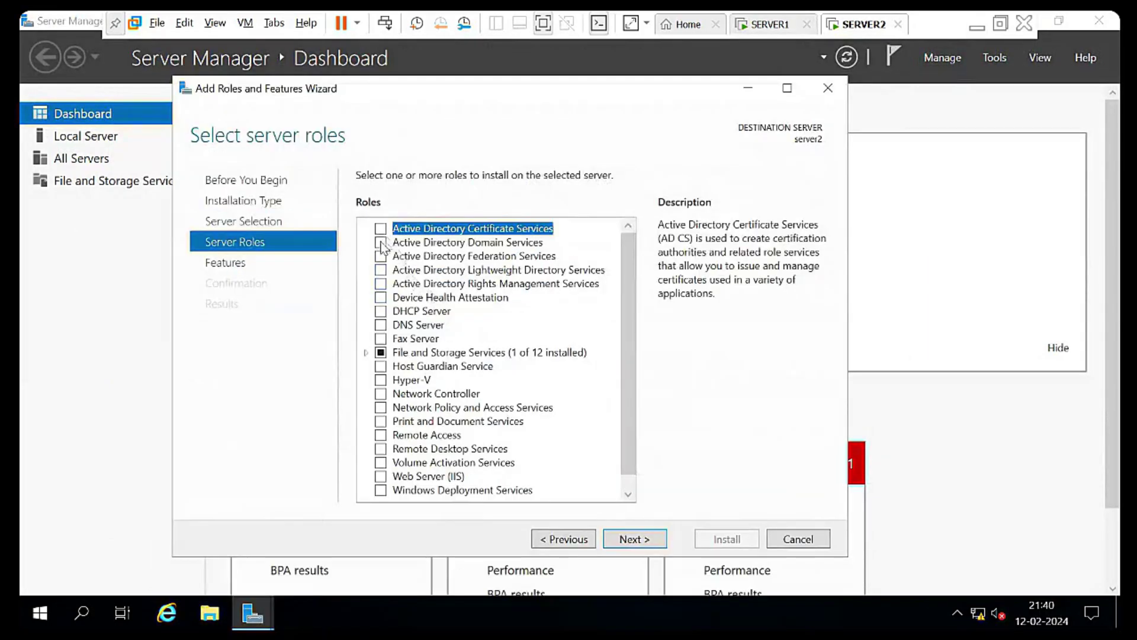
left_click(381, 241)
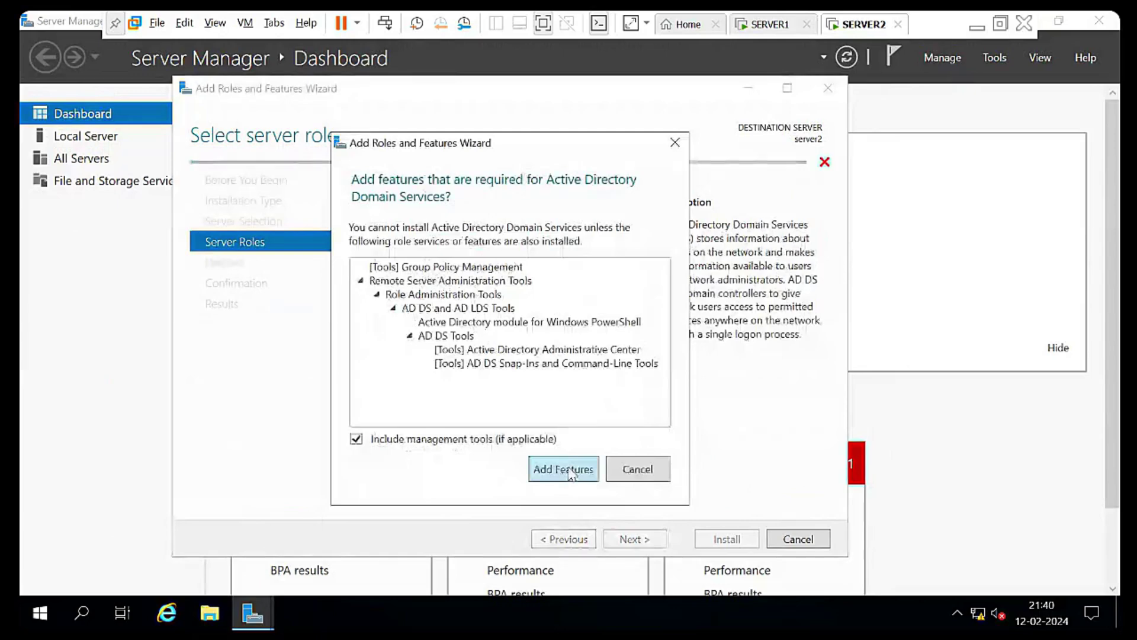
left_click(571, 473)
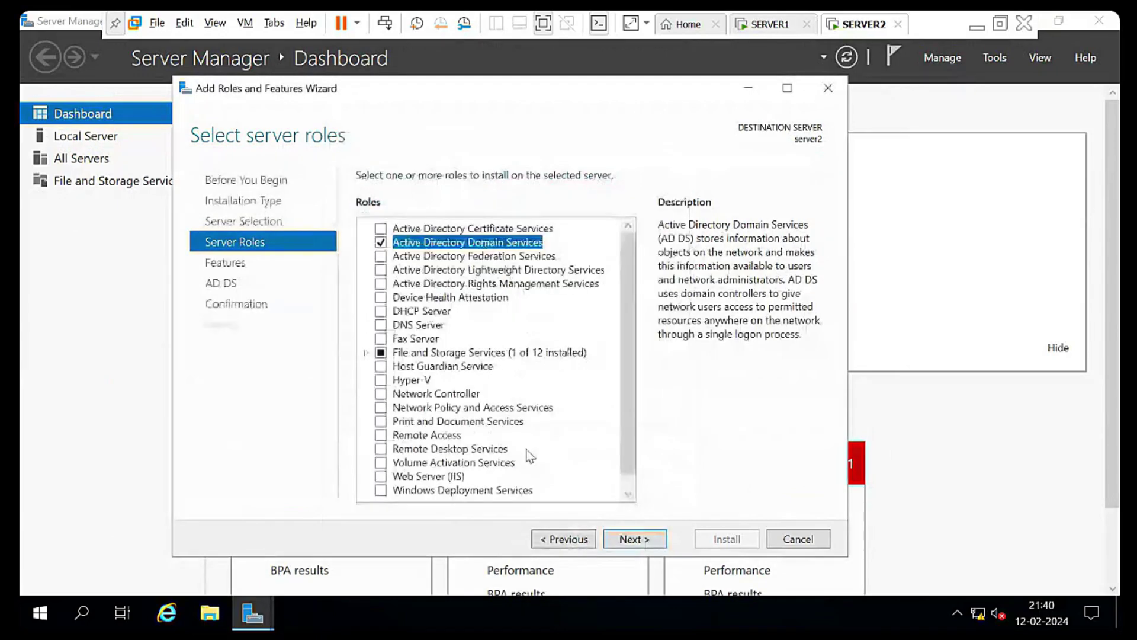
Install AD DS, close the wizard, and bring up the post-deployment configuration notice
left_click(642, 541)
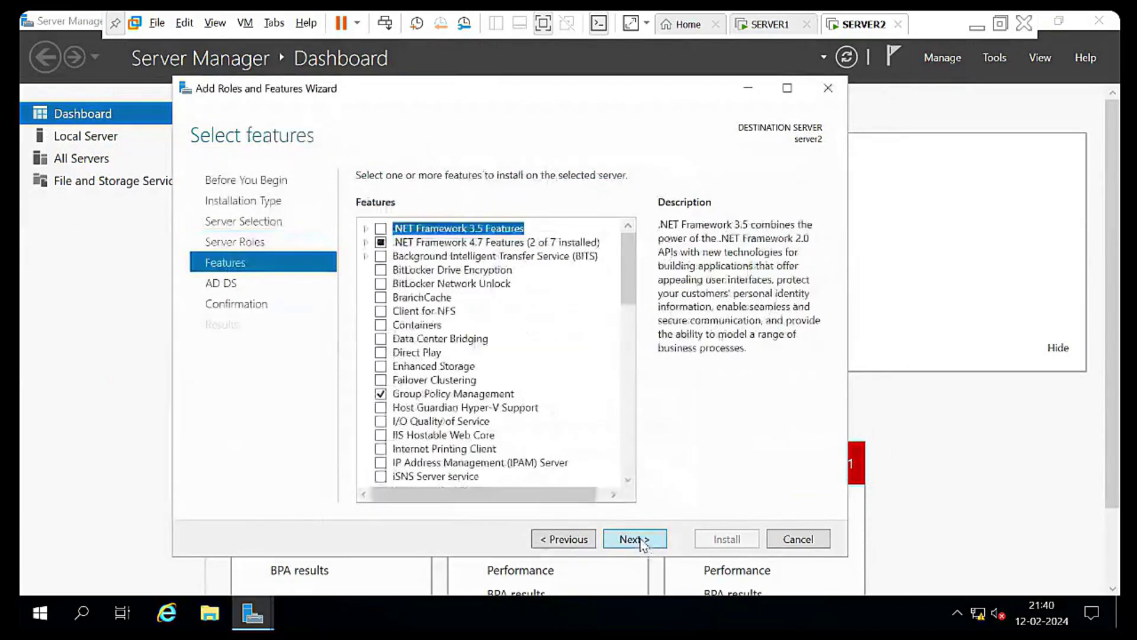
left_click(642, 541)
left_click(636, 539)
left_click(701, 539)
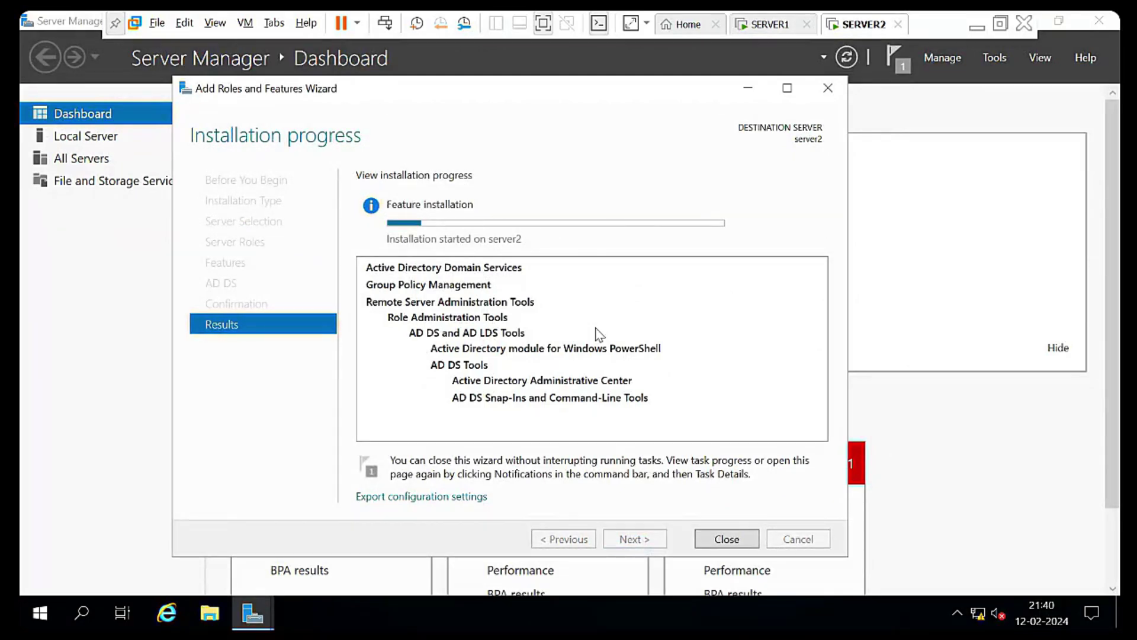
left_click(740, 542)
left_click(895, 57)
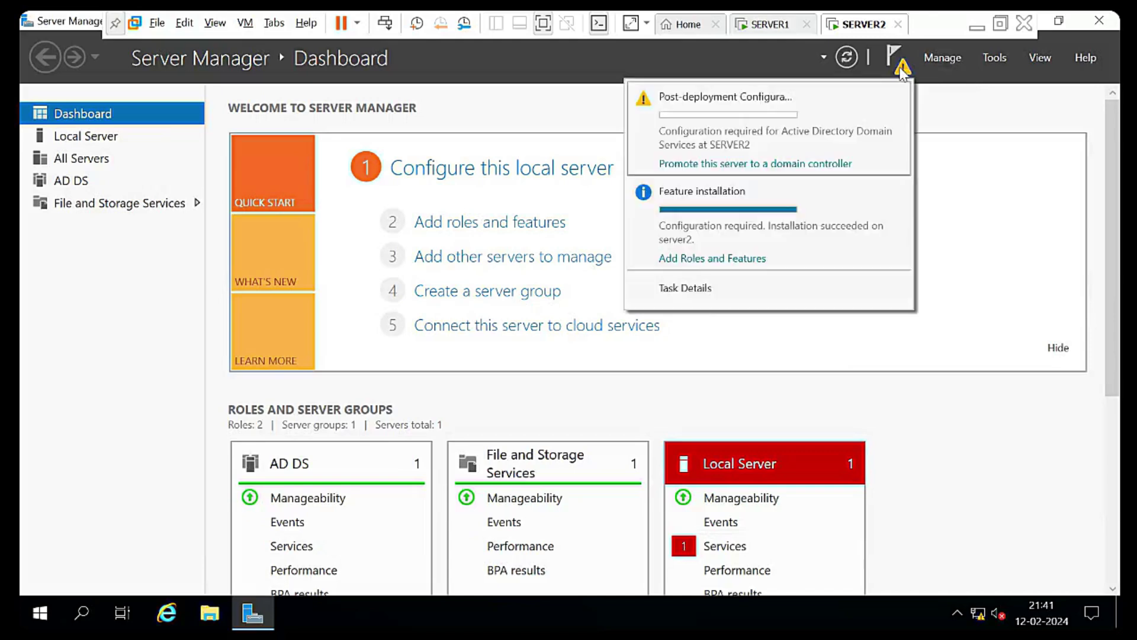
Start the promotion wizard and choose adding a domain controller to the existing domain demo.com
left_click(782, 164)
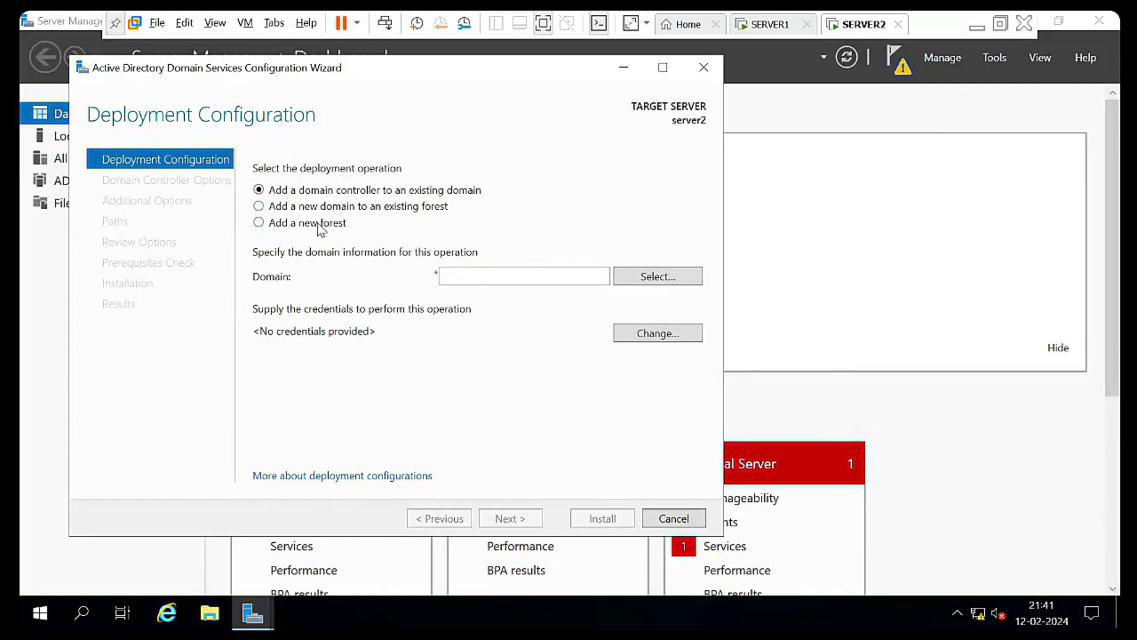
left_click(274, 228)
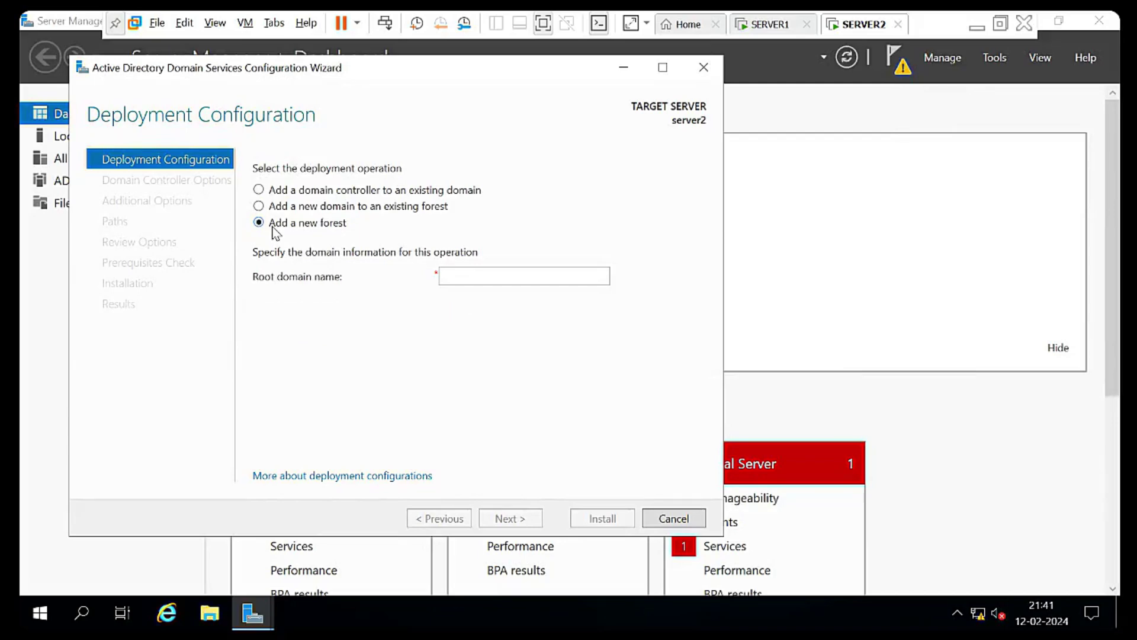
left_click(465, 271)
left_click(286, 194)
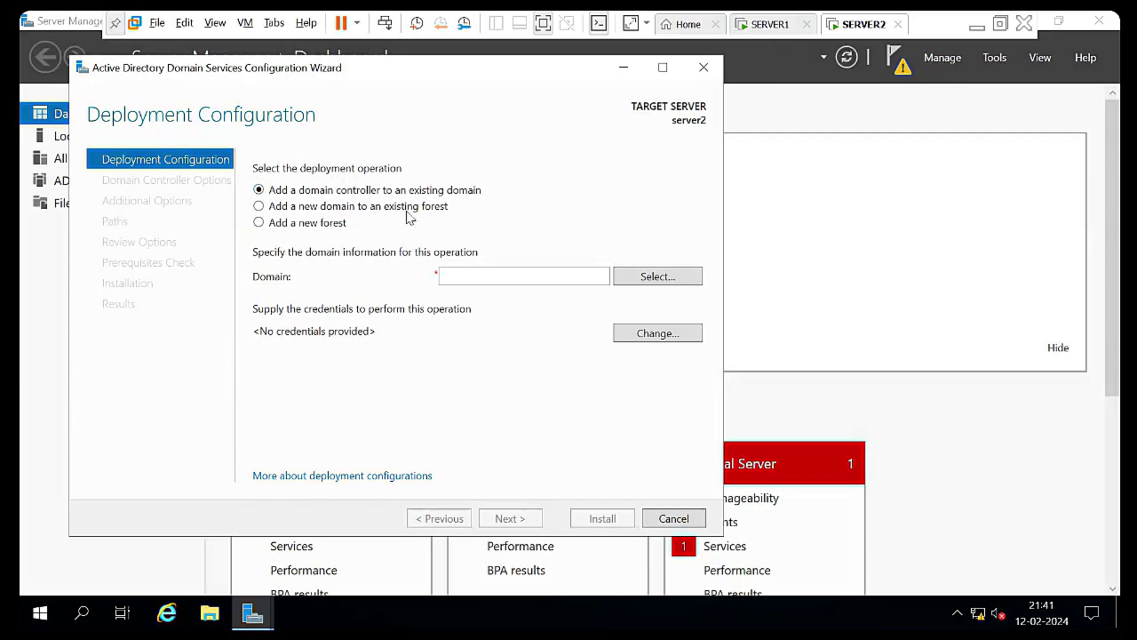
left_click(458, 274)
type("demo.")
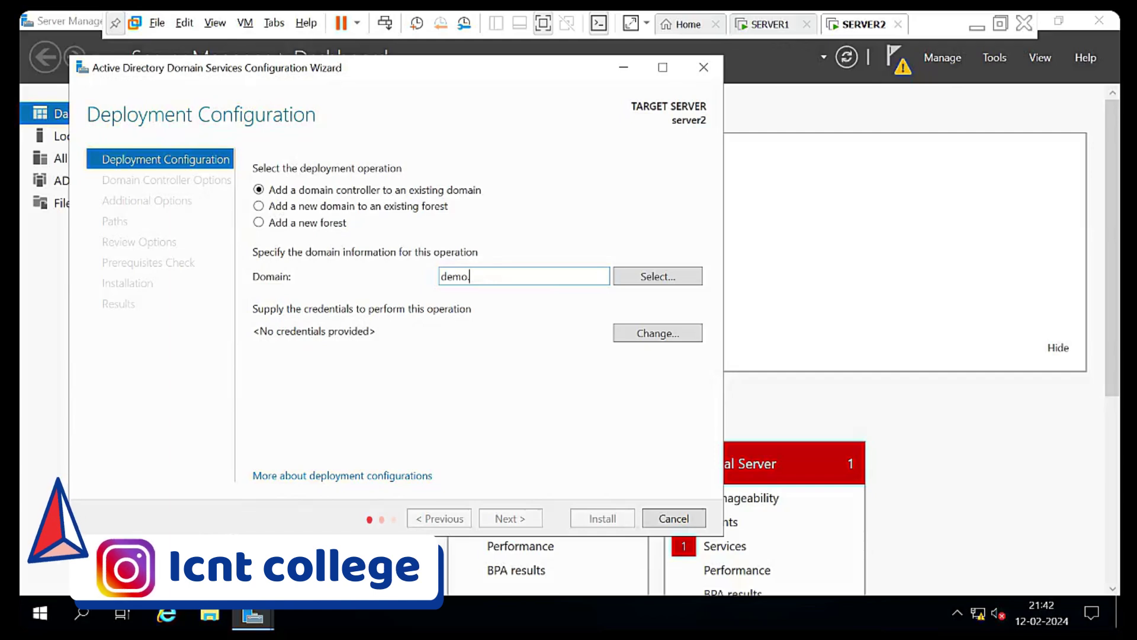
type("com")
Enter the domain administrator credentials, confirm demo.com as the target domain, and continue
left_click(677, 276)
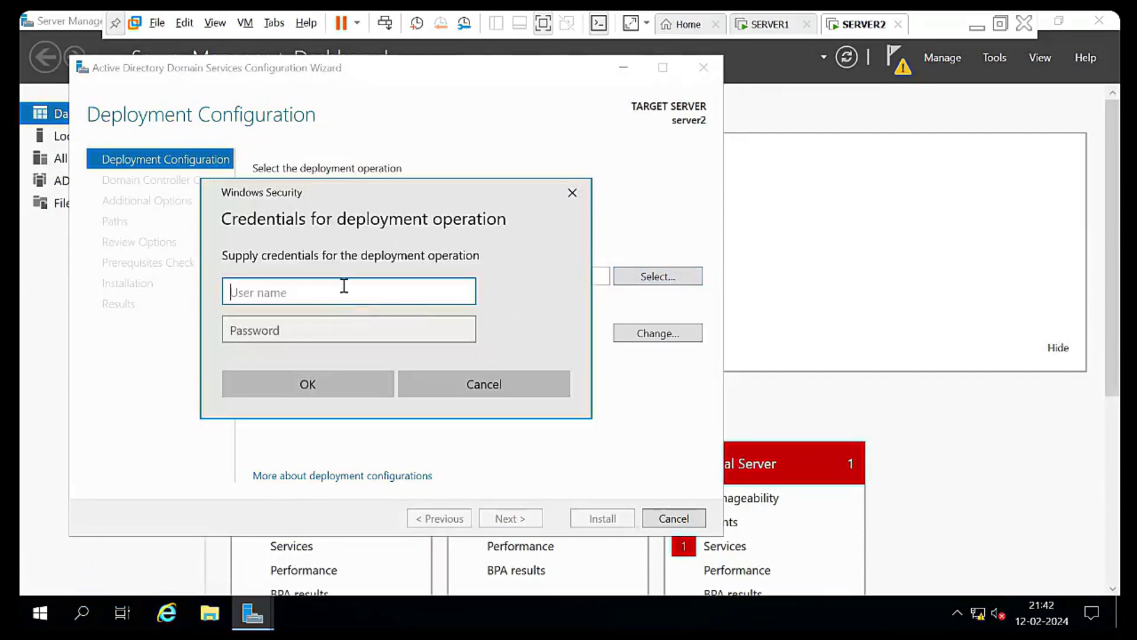
type("administrator")
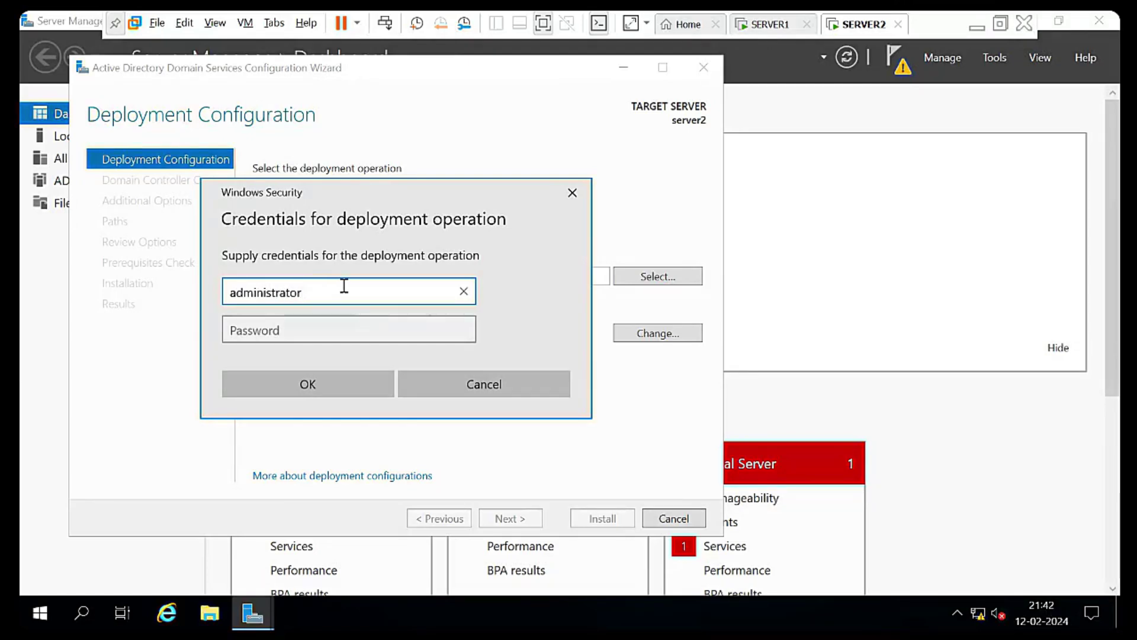
type("@demo.com")
key("Tab")
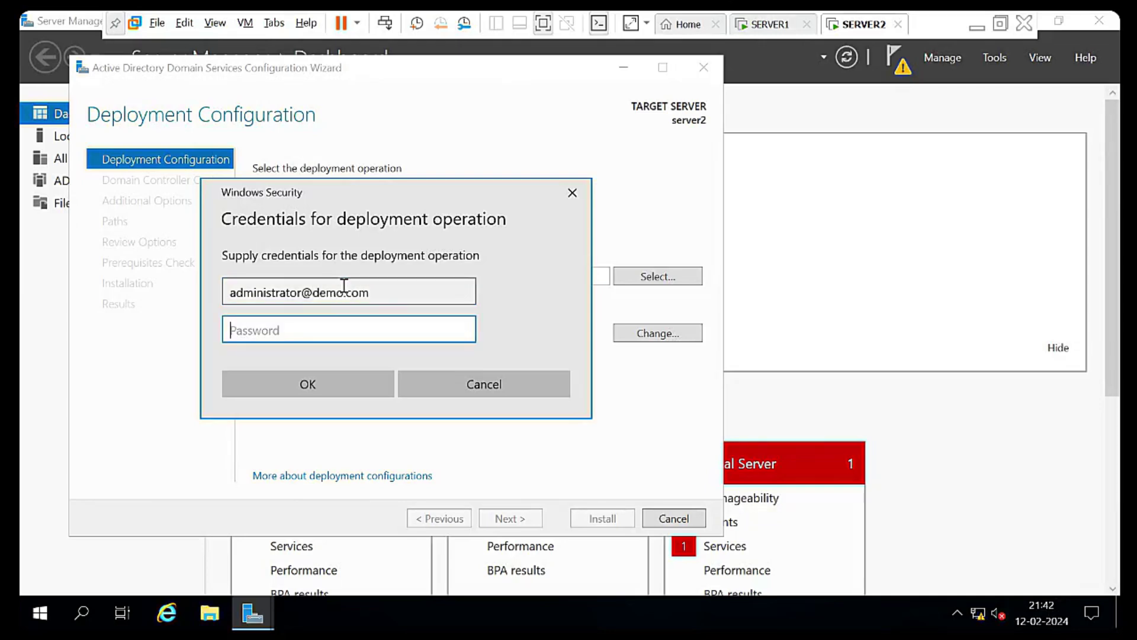
type("Password123")
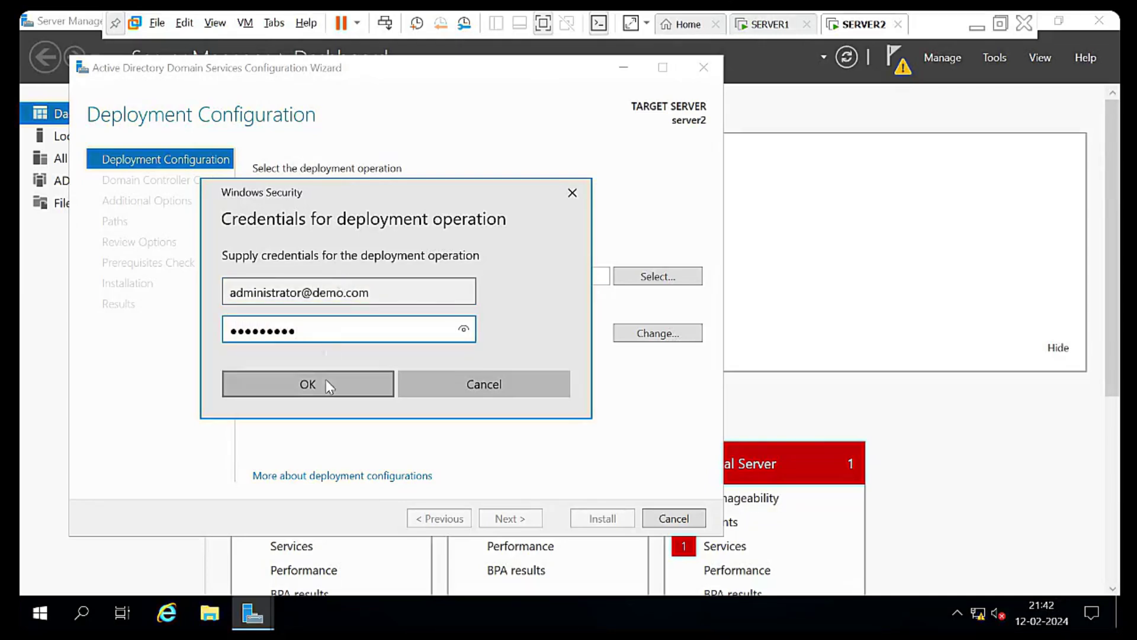
left_click(326, 379)
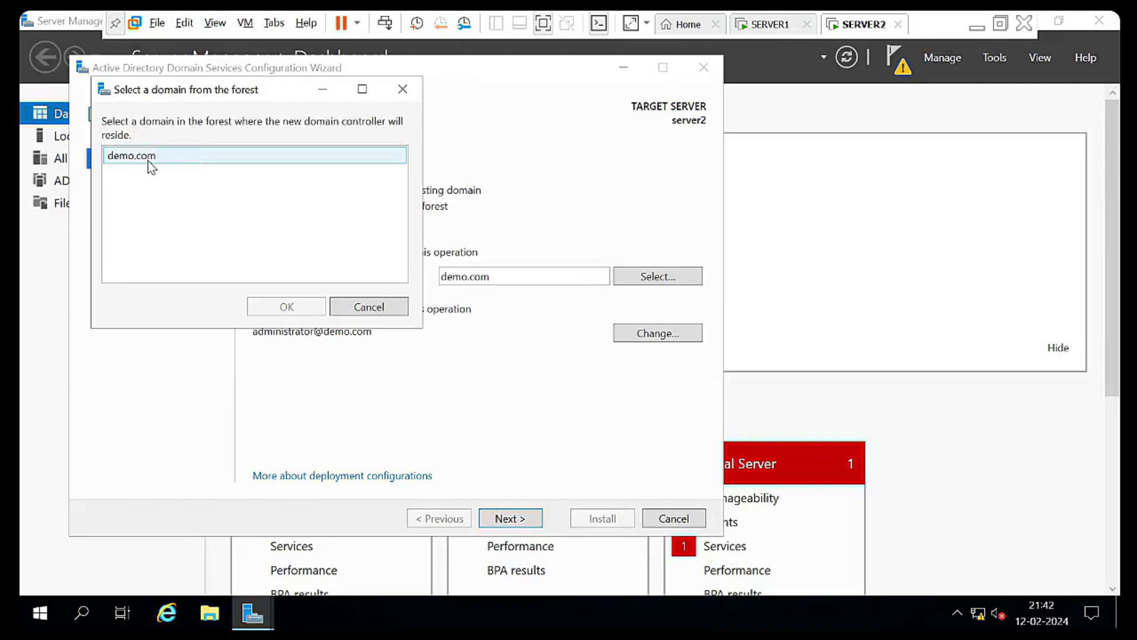
left_click(150, 158)
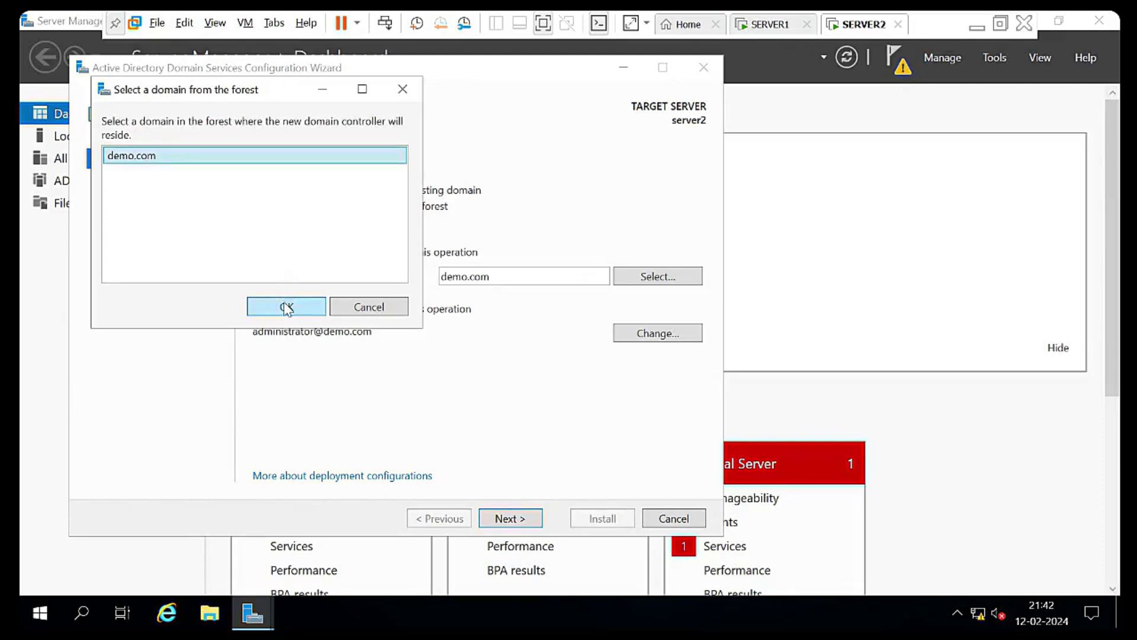
left_click(286, 307)
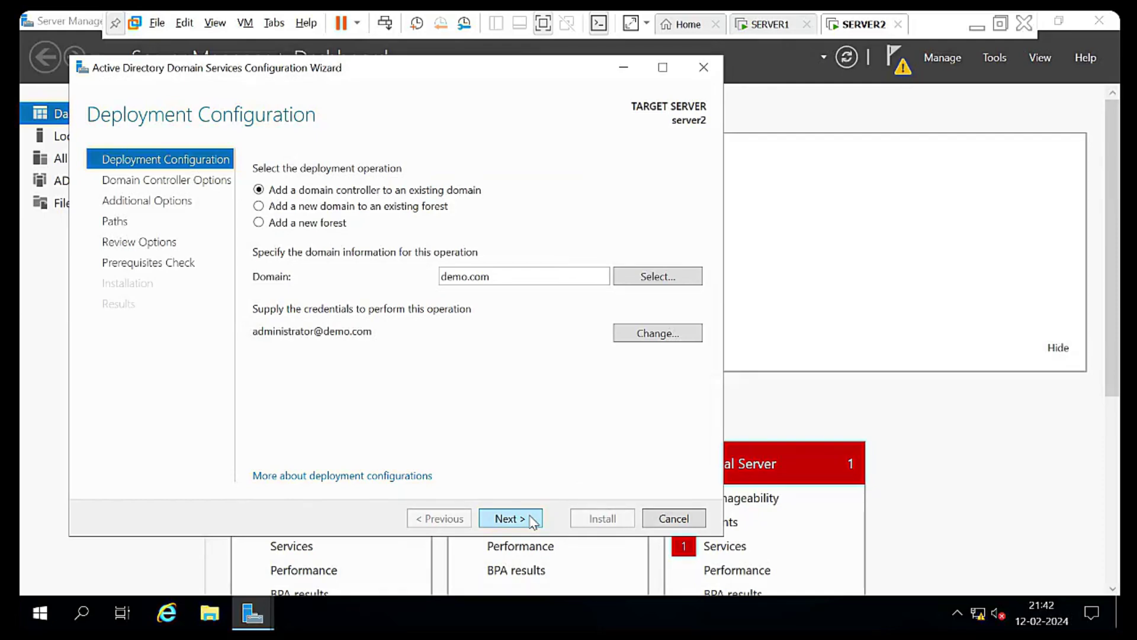
left_click(510, 519)
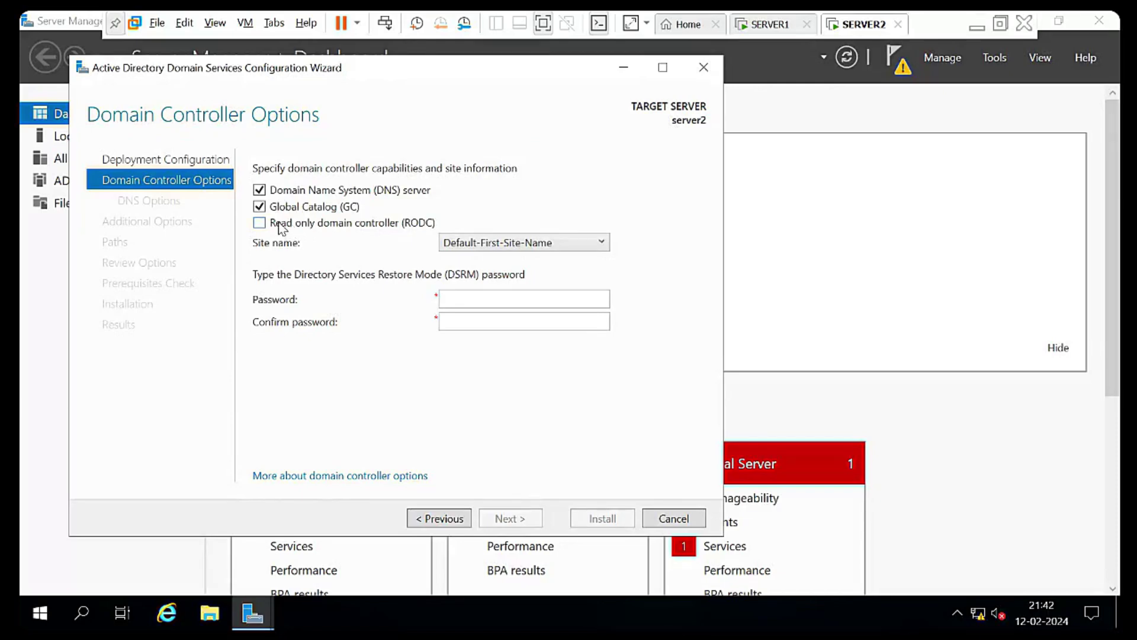
Leave the read-only domain controller option off and keep Default-First-Site-Name as the site
left_click(260, 223)
left_click(260, 223)
left_click(260, 223)
left_click(260, 223)
left_click(557, 247)
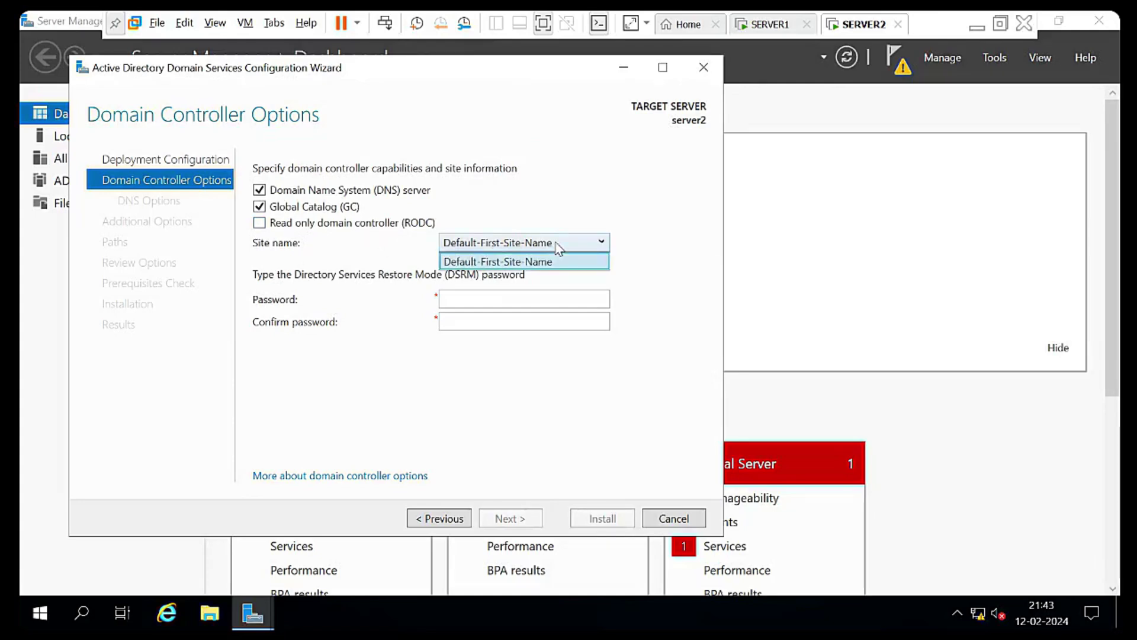
left_click(559, 247)
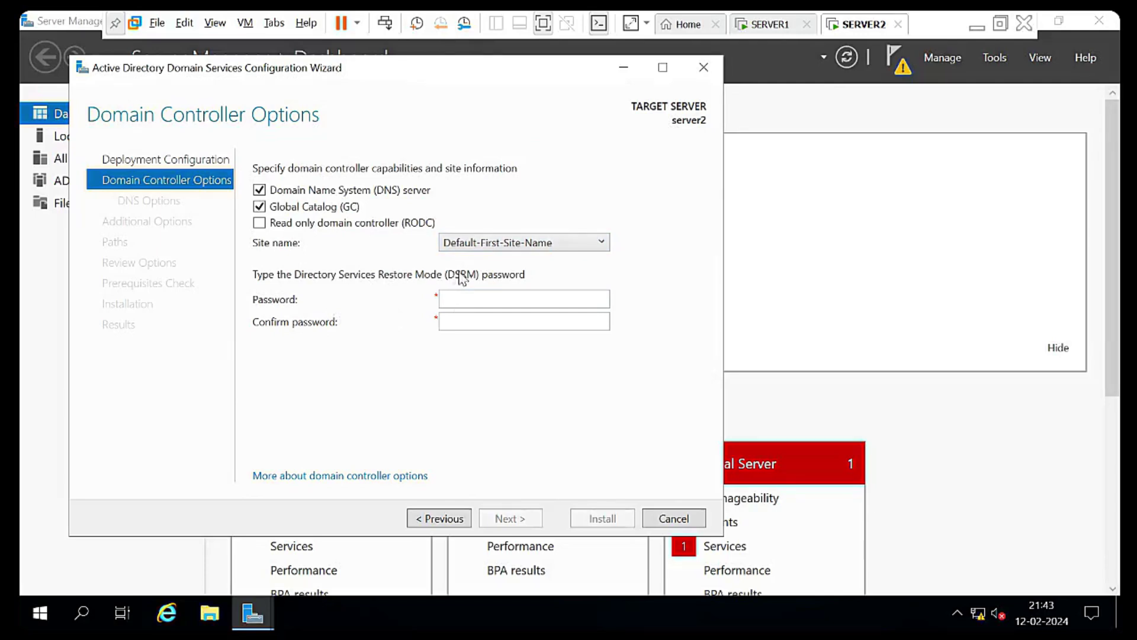
Enter and confirm the Directory Services Restore Mode password, then continue
left_click(476, 298)
type("•••••••••")
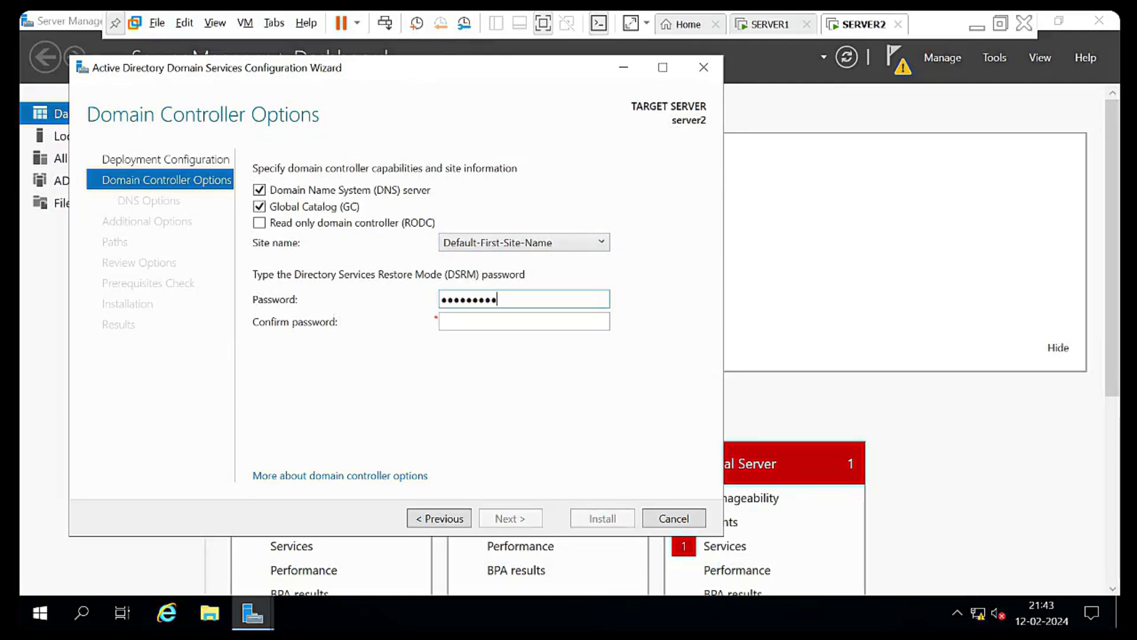
key("Tab")
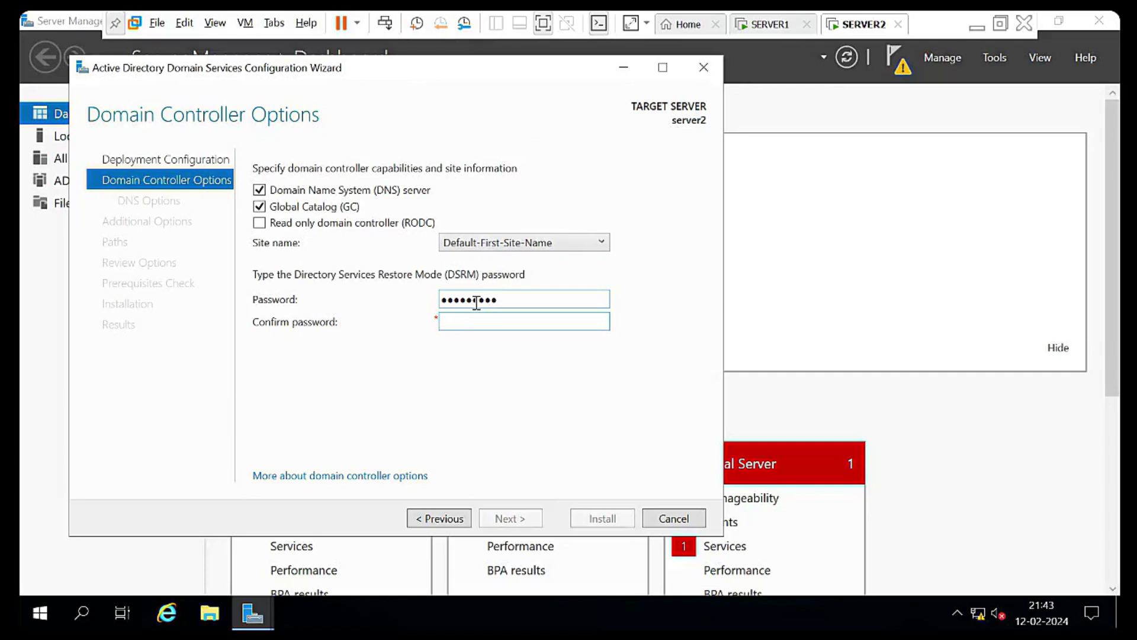
type("•••••••••")
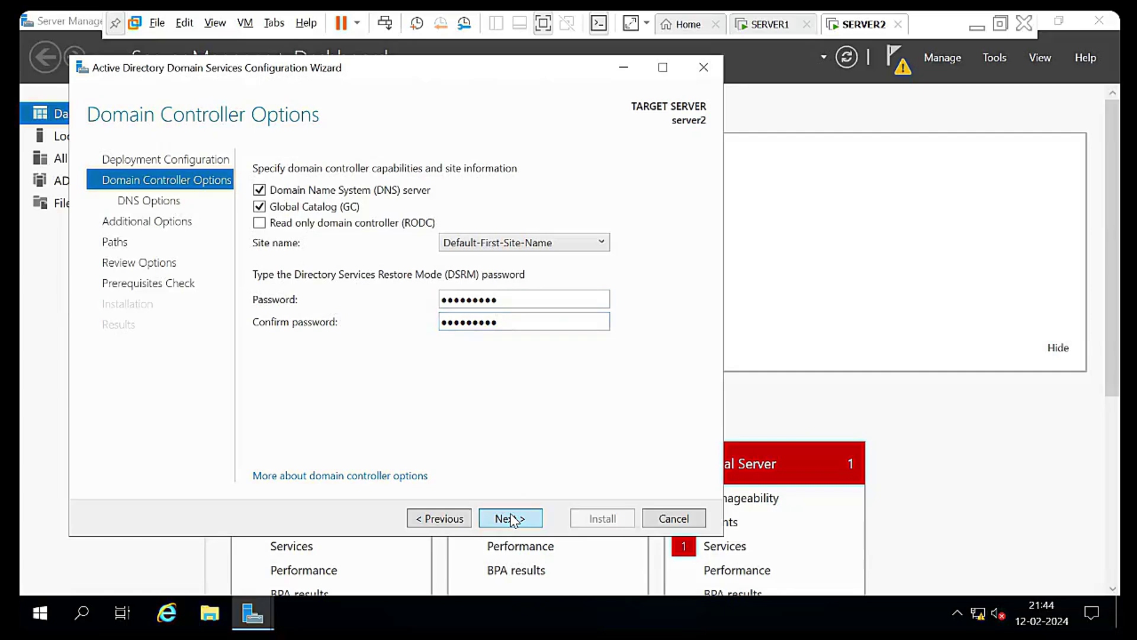
left_click(511, 519)
Replicate from server1.demo.com, accept default paths, and start installation after prerequisite checks pass
left_click(511, 519)
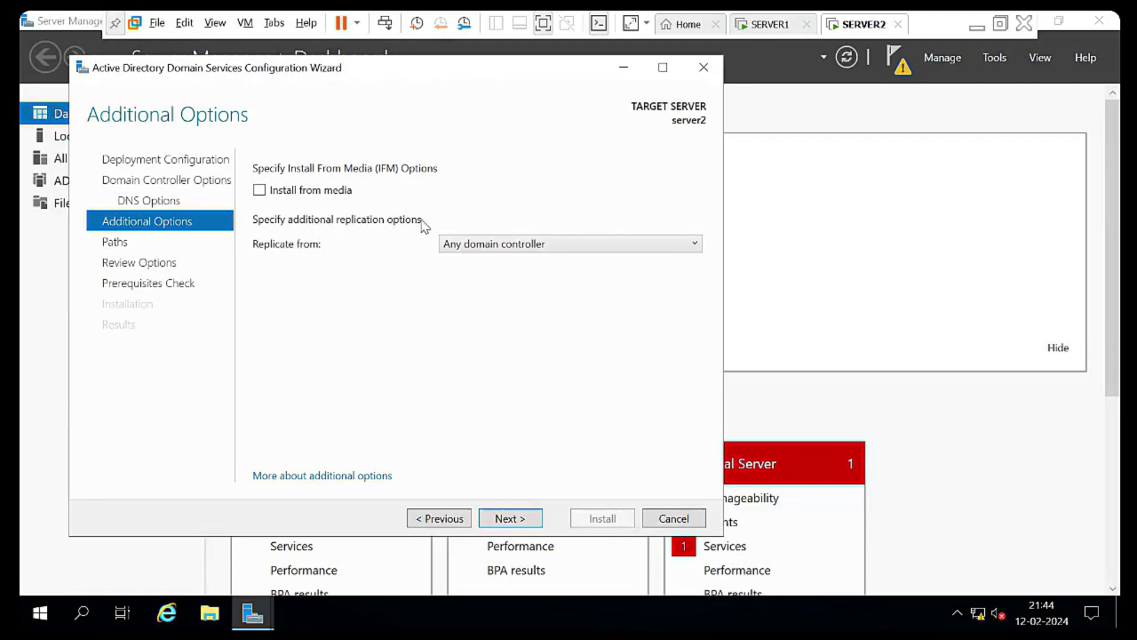
left_click(544, 245)
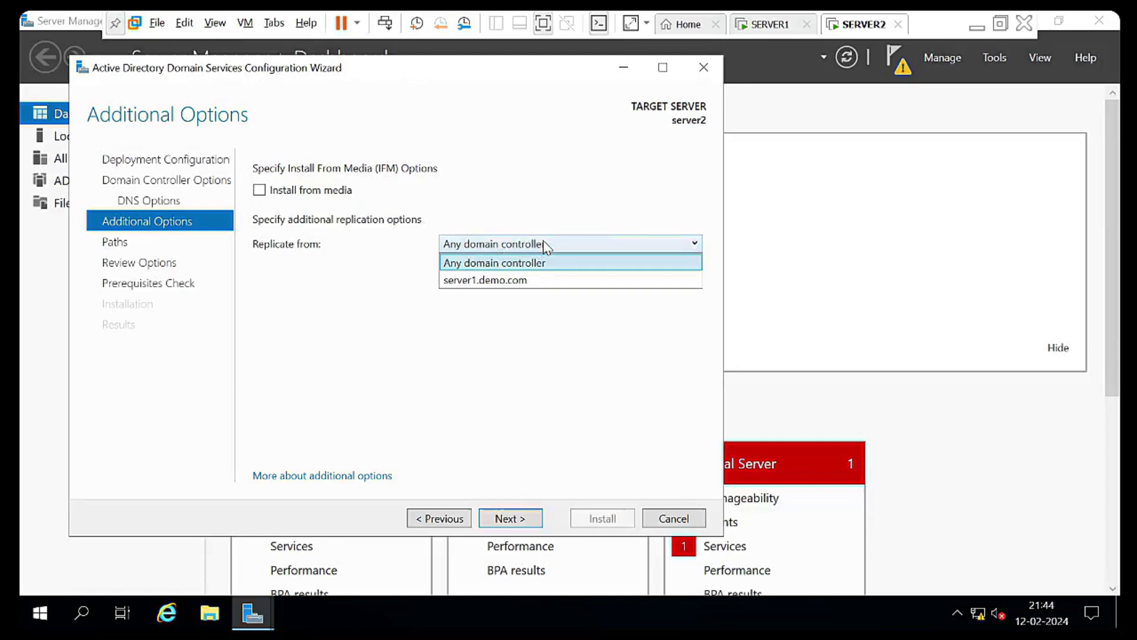
left_click(513, 283)
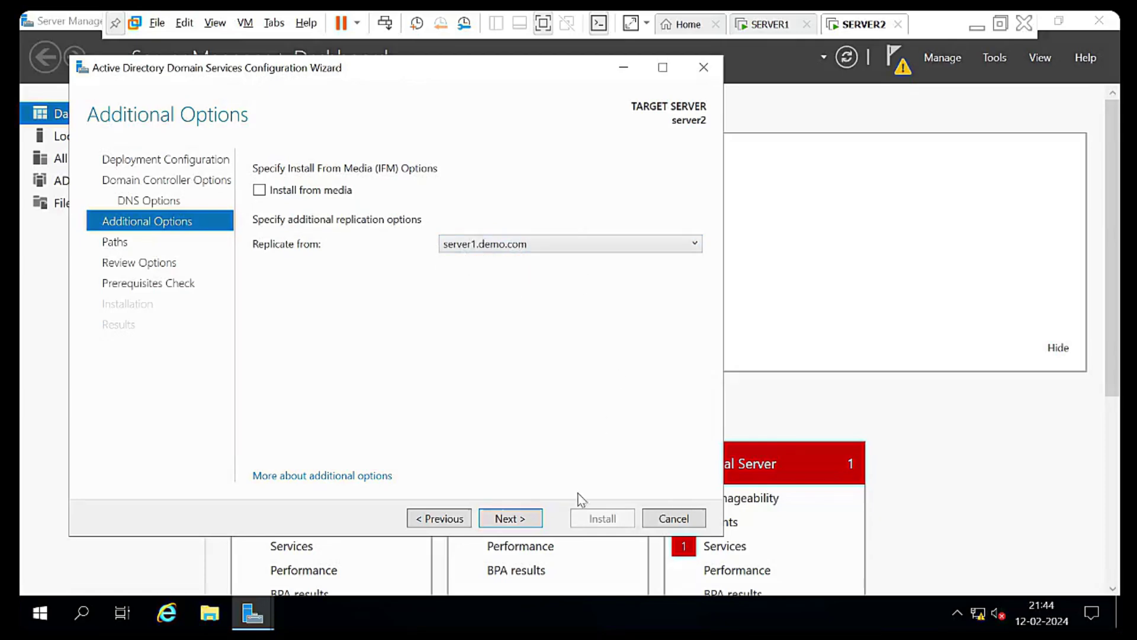
left_click(493, 517)
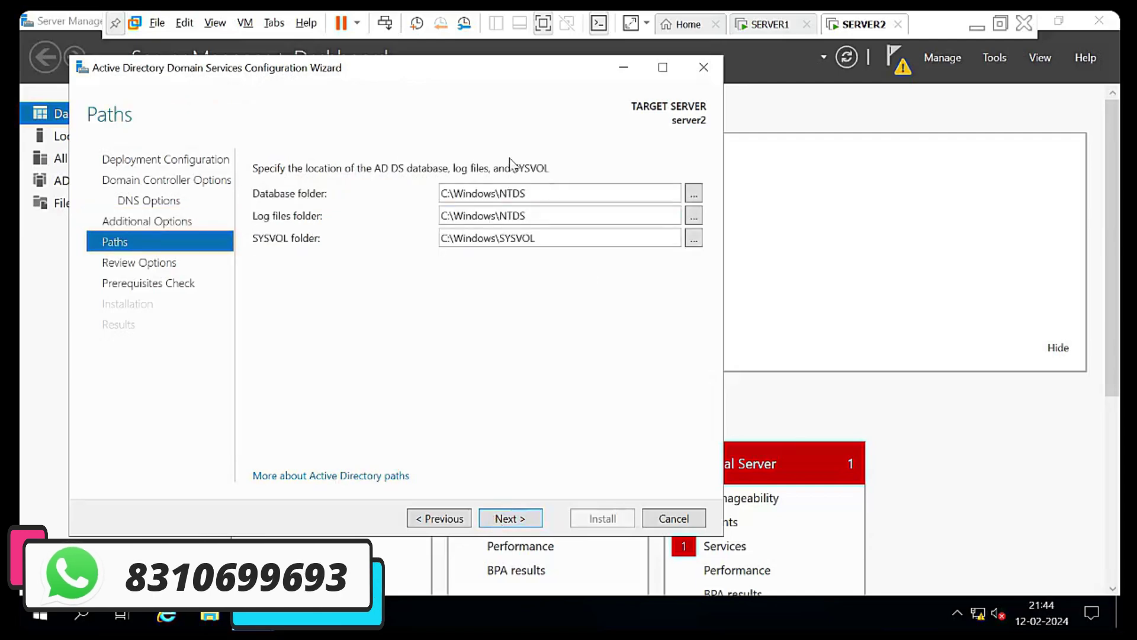
left_click(526, 517)
left_click(526, 519)
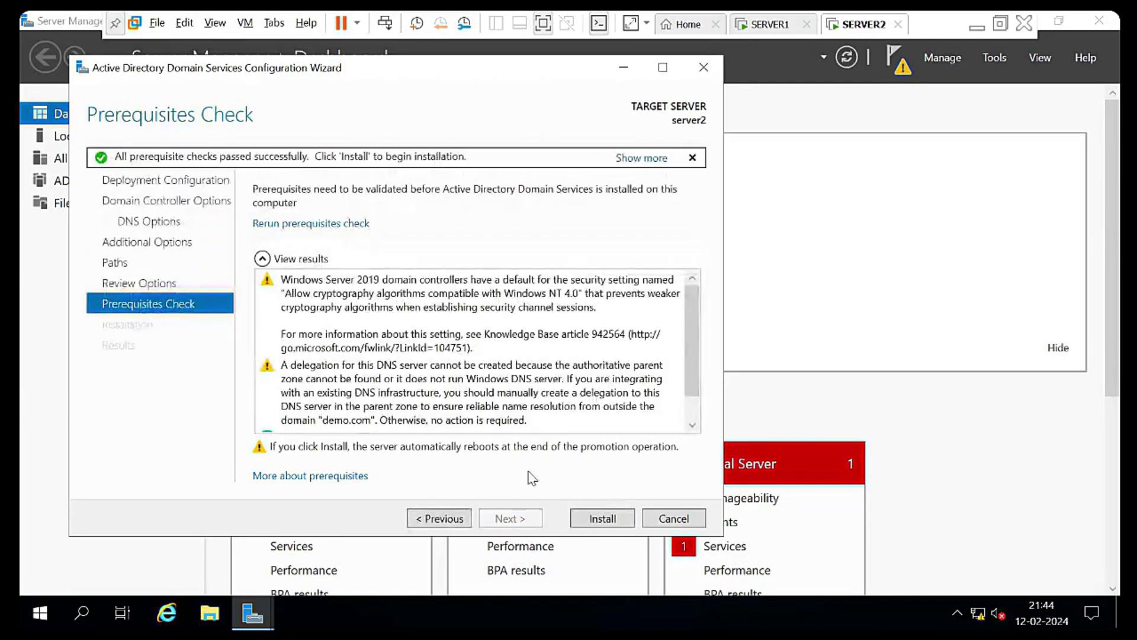
left_click(603, 521)
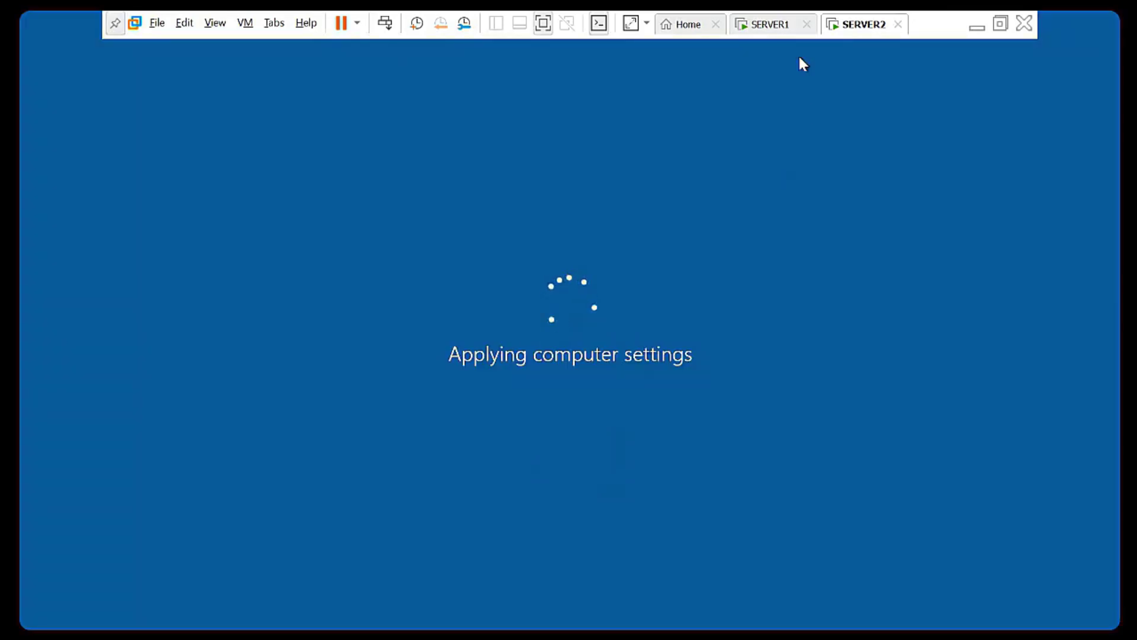
Switch to SERVER1's Active Directory Users and Computers while server2 is promoted
left_click(773, 25)
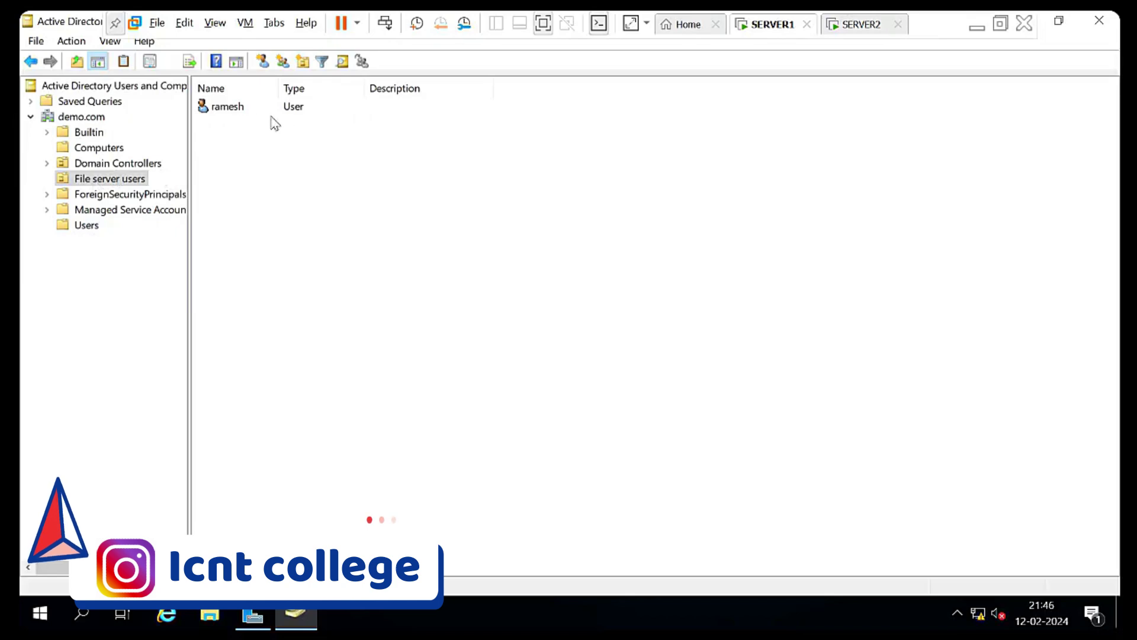
Sign in to SERVER2 with the domain administrator password and view the replicated File server users OU
left_click(867, 25)
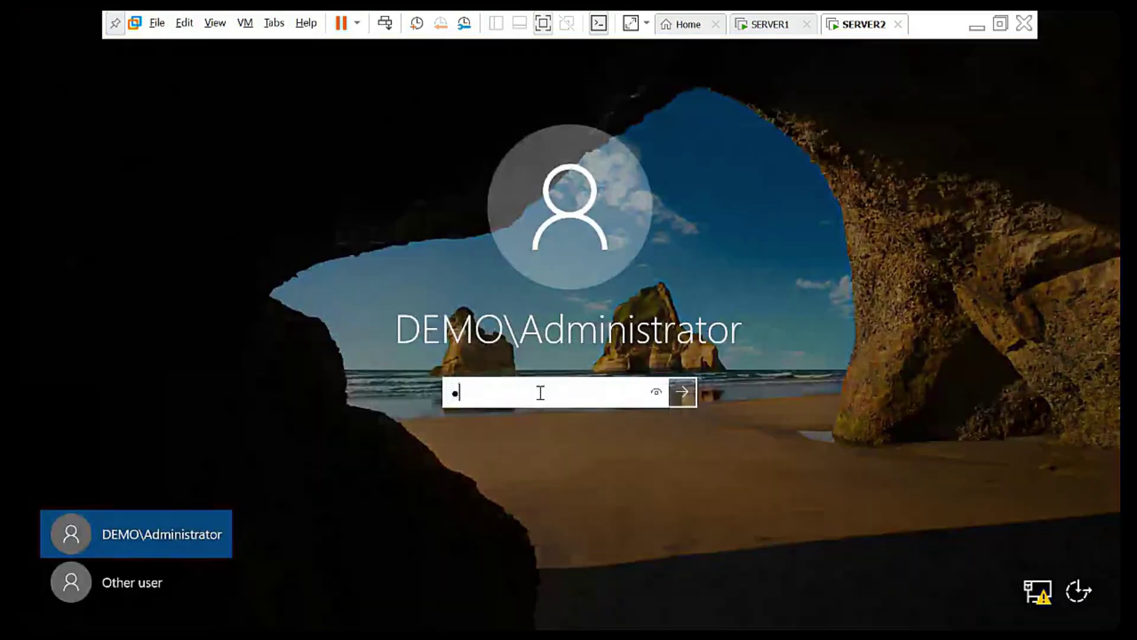
type("***")
key("Return")
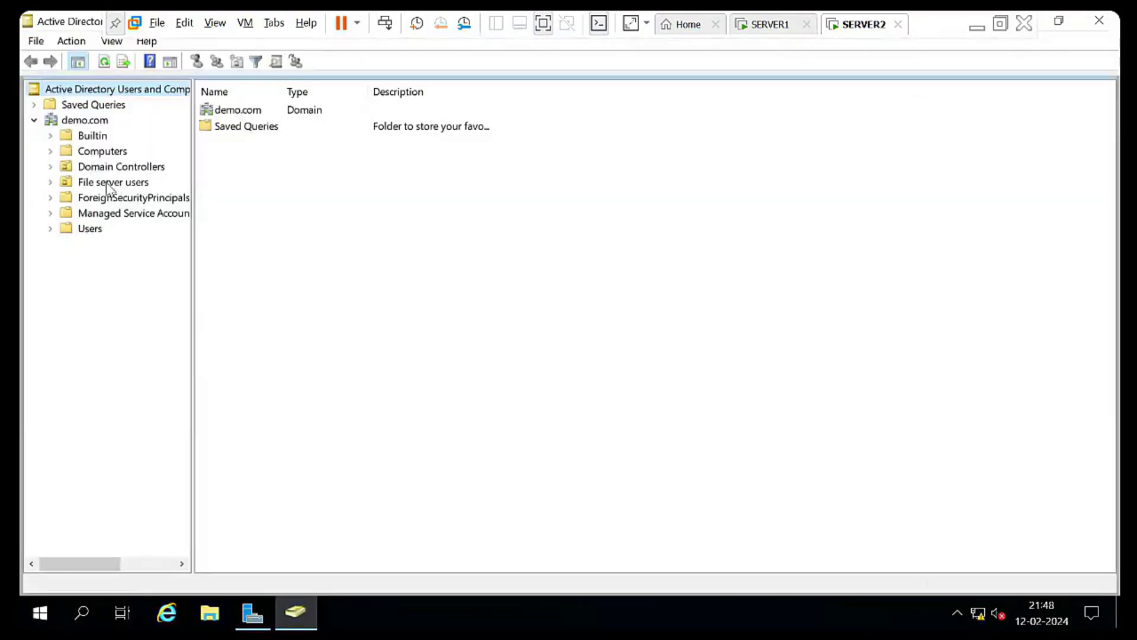
left_click(107, 183)
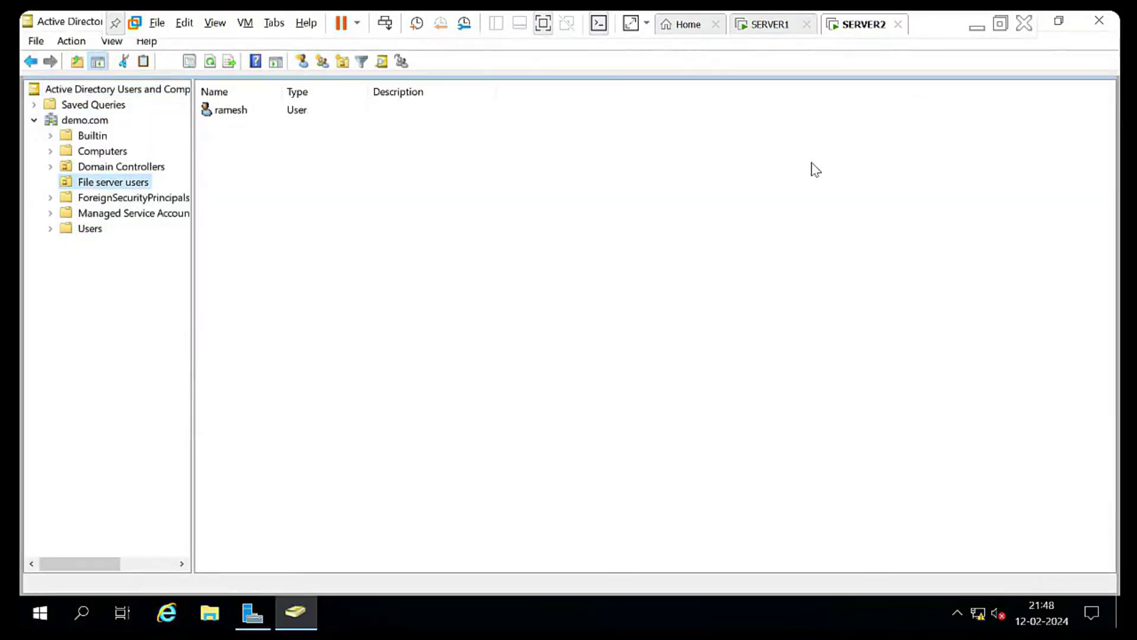
Arrange the ADUC windows, close SERVER1's Server Manager, and compare File server users on both servers
left_click_drag(71, 22, 905, 185)
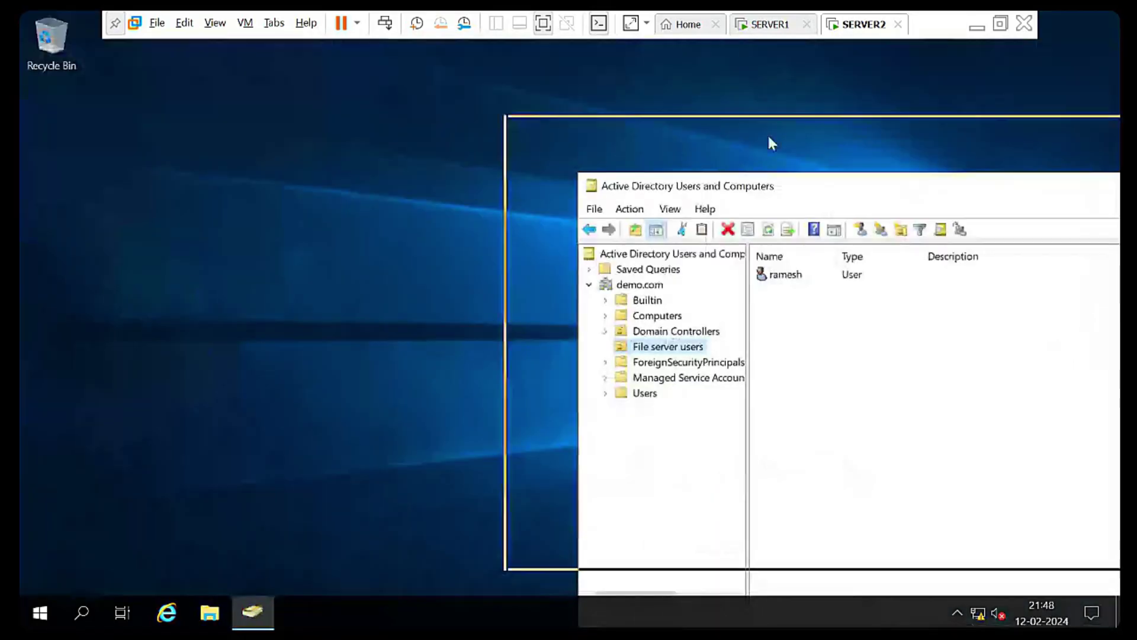
left_click_drag(767, 133, 730, 130)
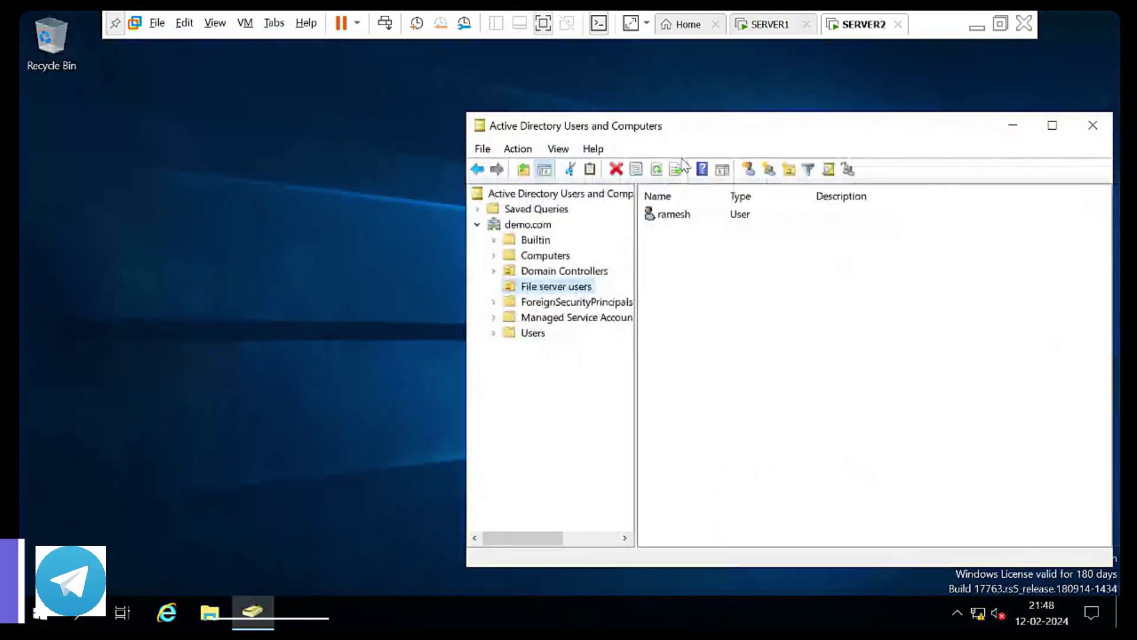
left_click(764, 24)
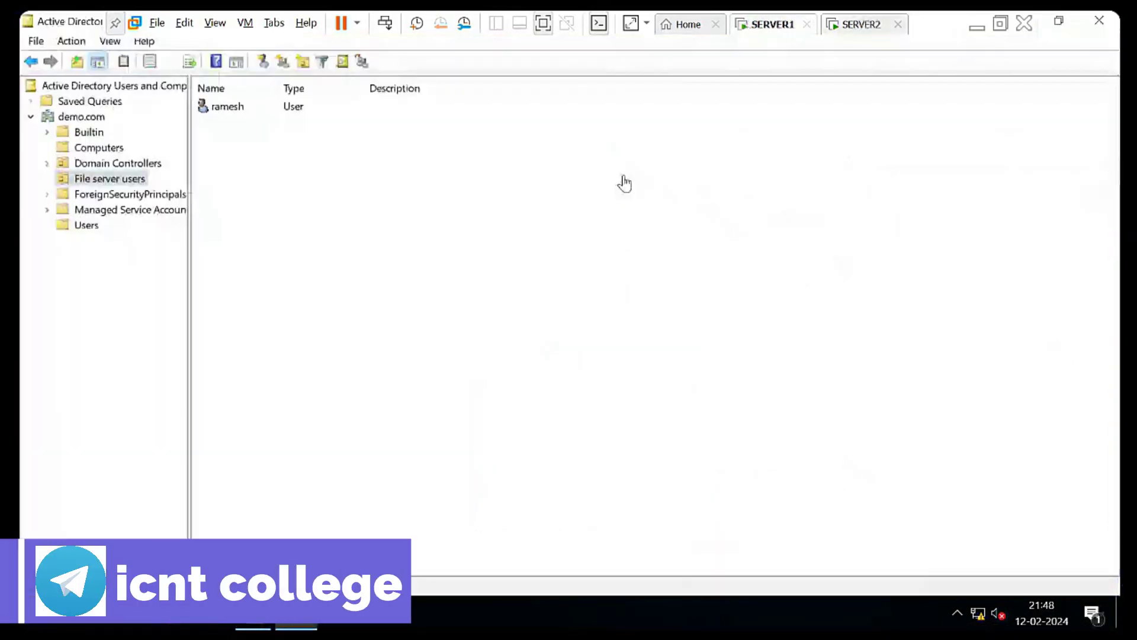
left_click(1066, 22)
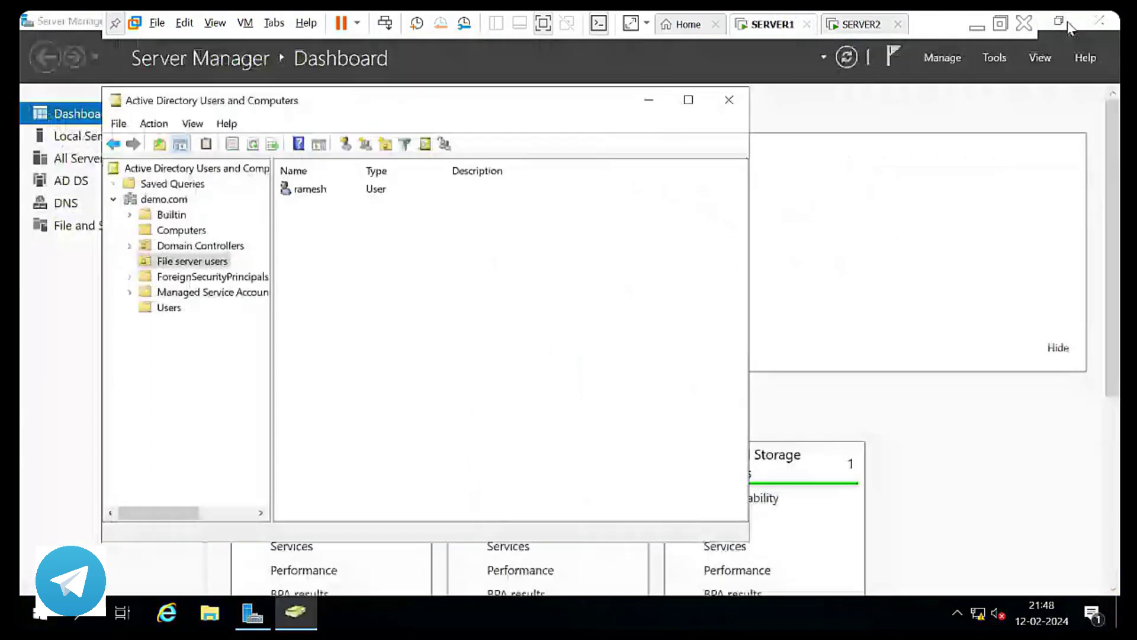
left_click(1099, 22)
left_click_drag(355, 100, 420, 84)
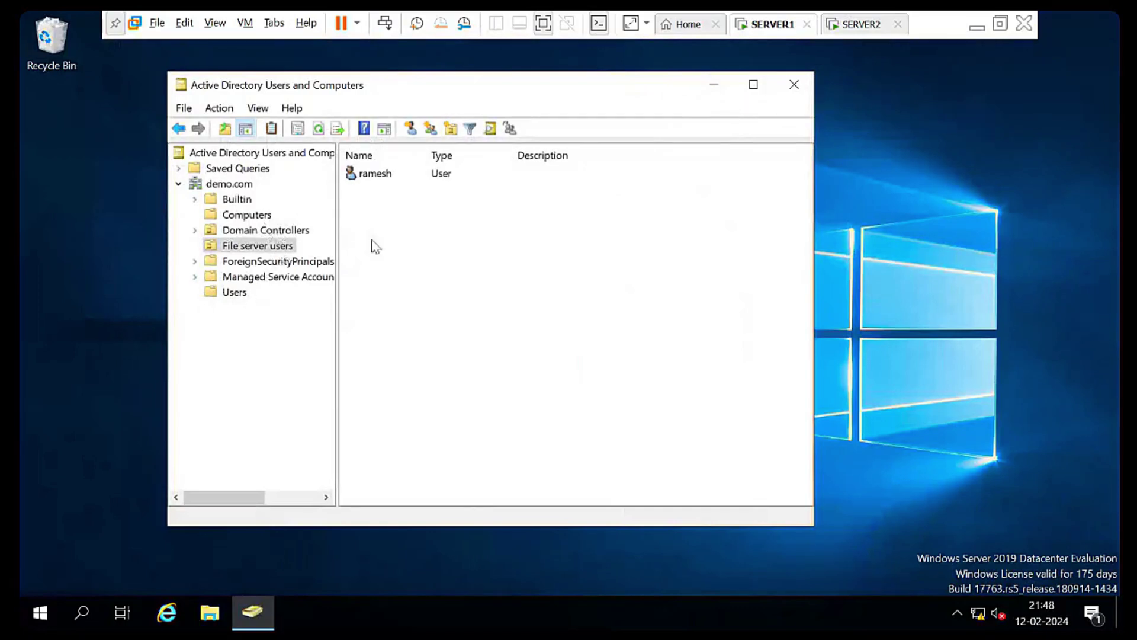
left_click(847, 30)
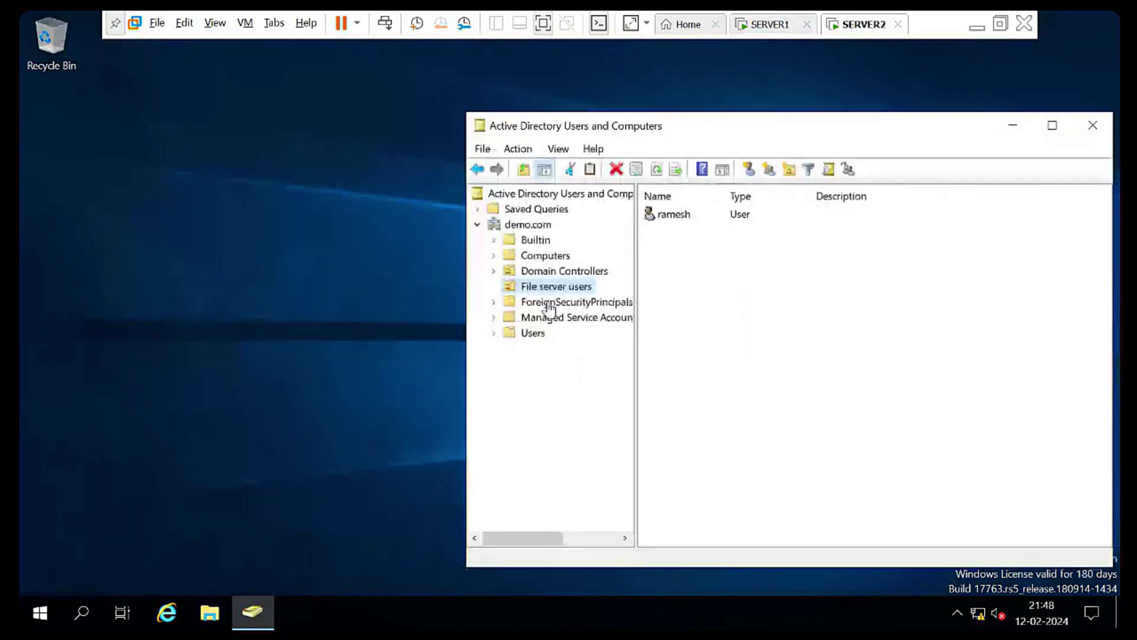
left_click(779, 25)
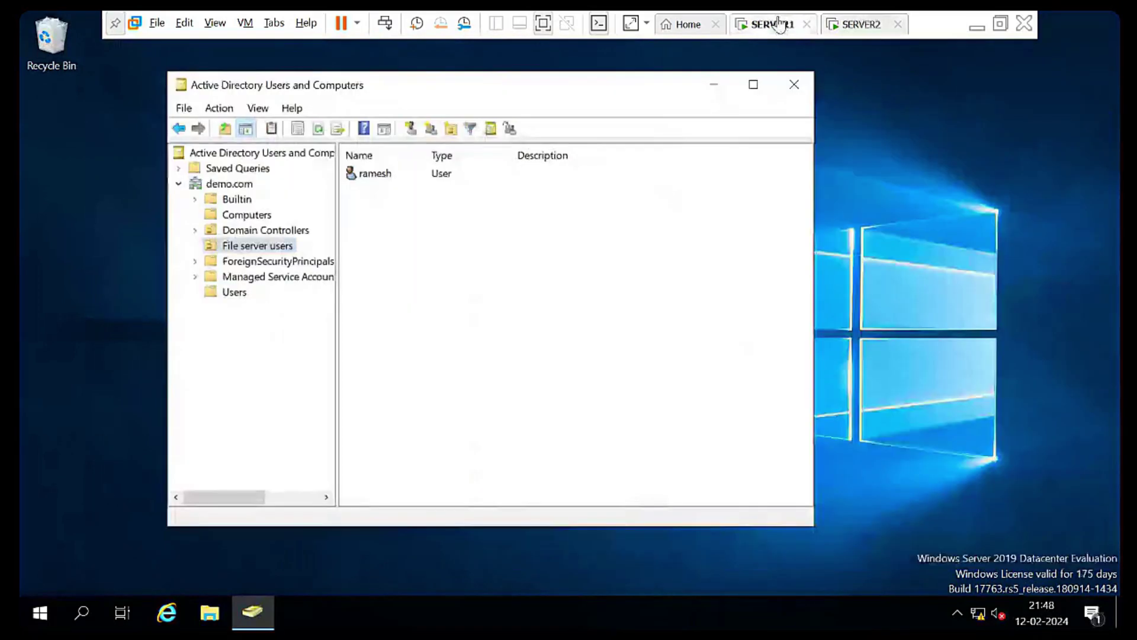
Create the organizational unit icnt college directly under demo.com
left_click(229, 185)
right_click(230, 188)
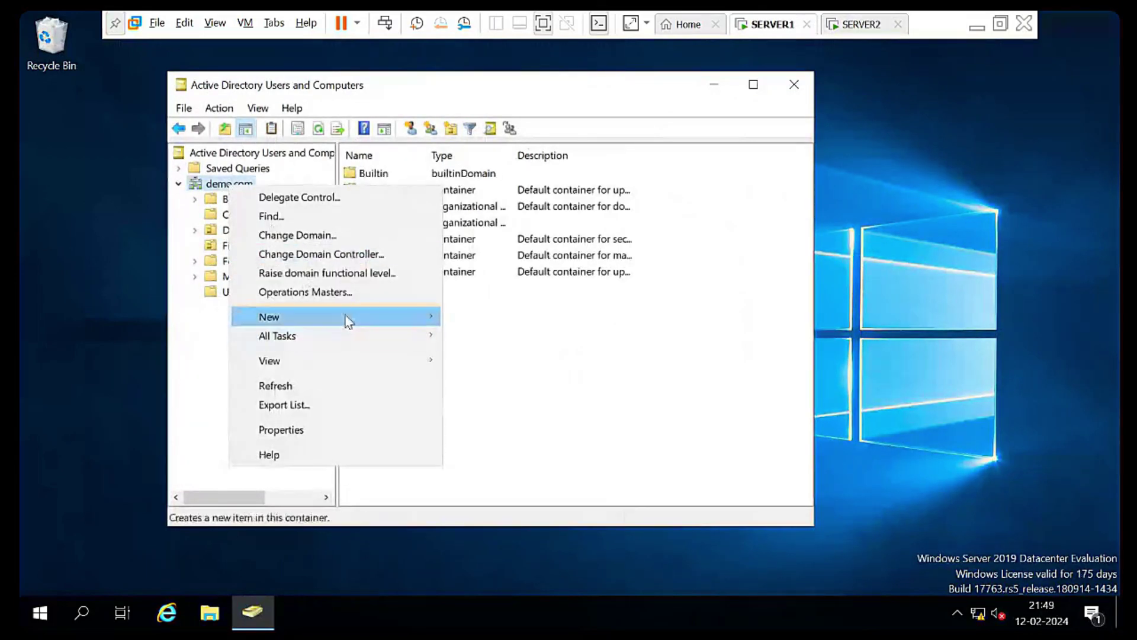
mouse_move(349, 320)
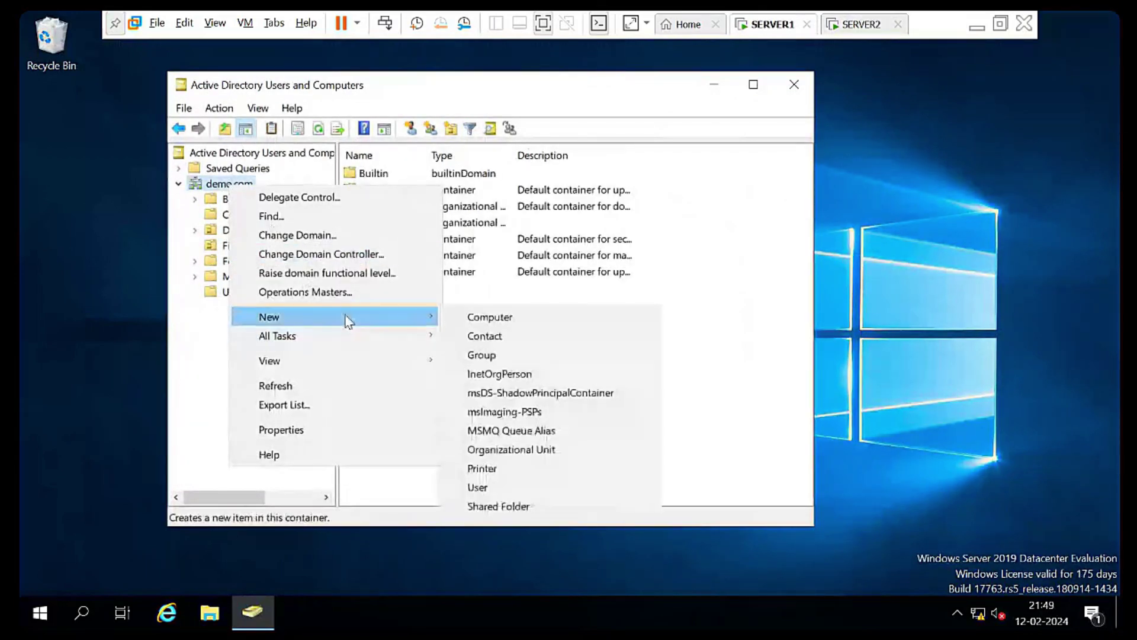
left_click(540, 450)
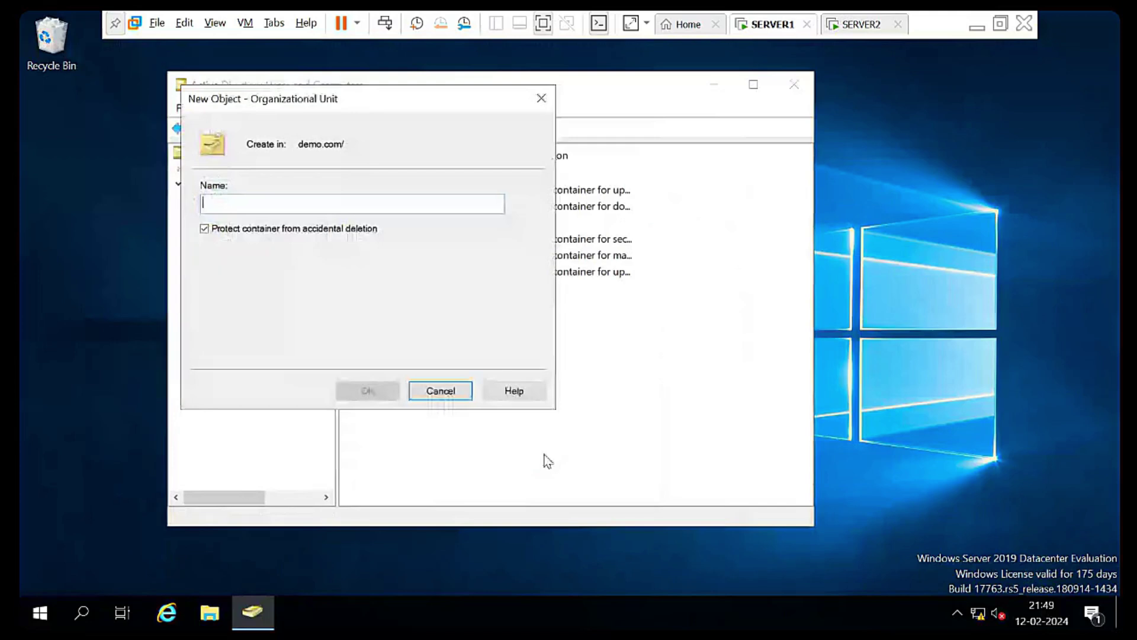
type("icnt college")
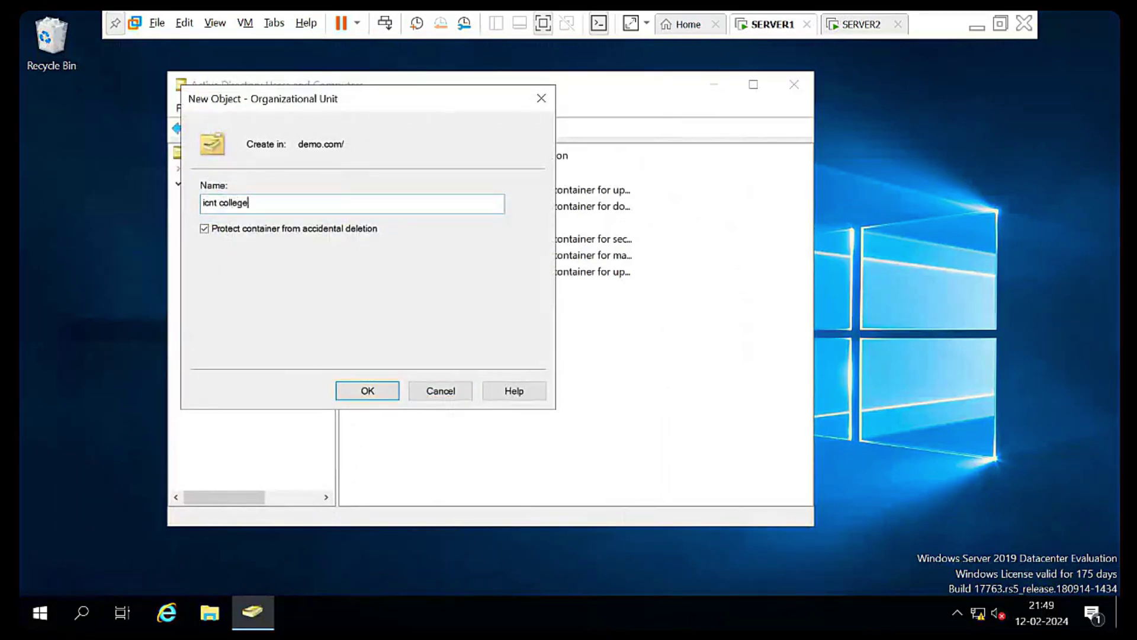
key("Return")
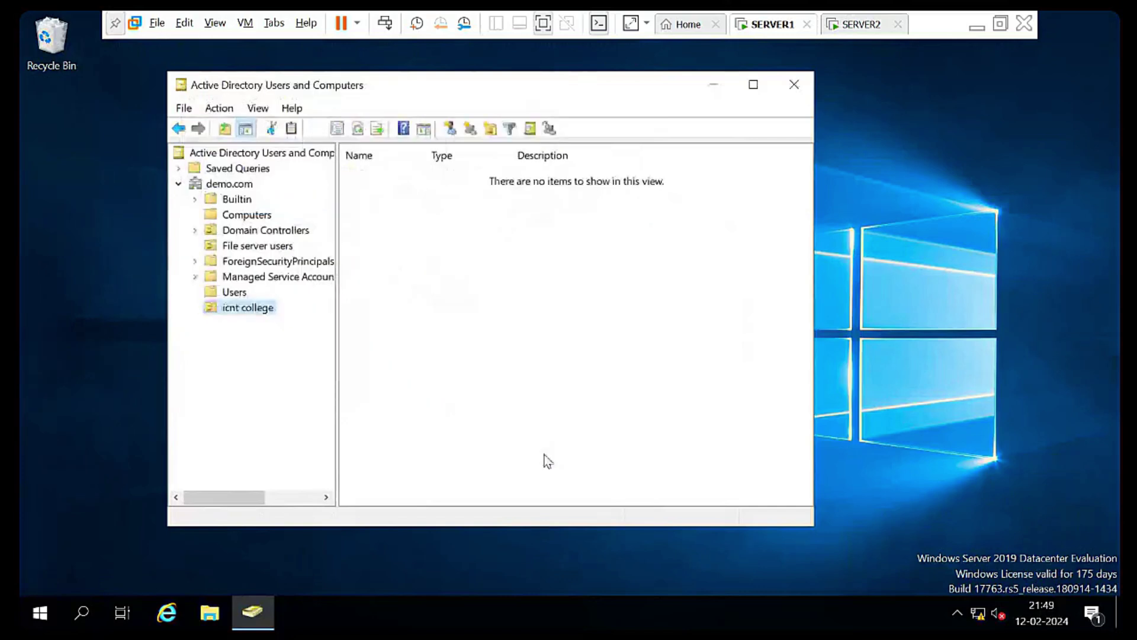
Add a second organizational unit, icnt gyan, under demo.com
right_click(230, 184)
mouse_move(355, 319)
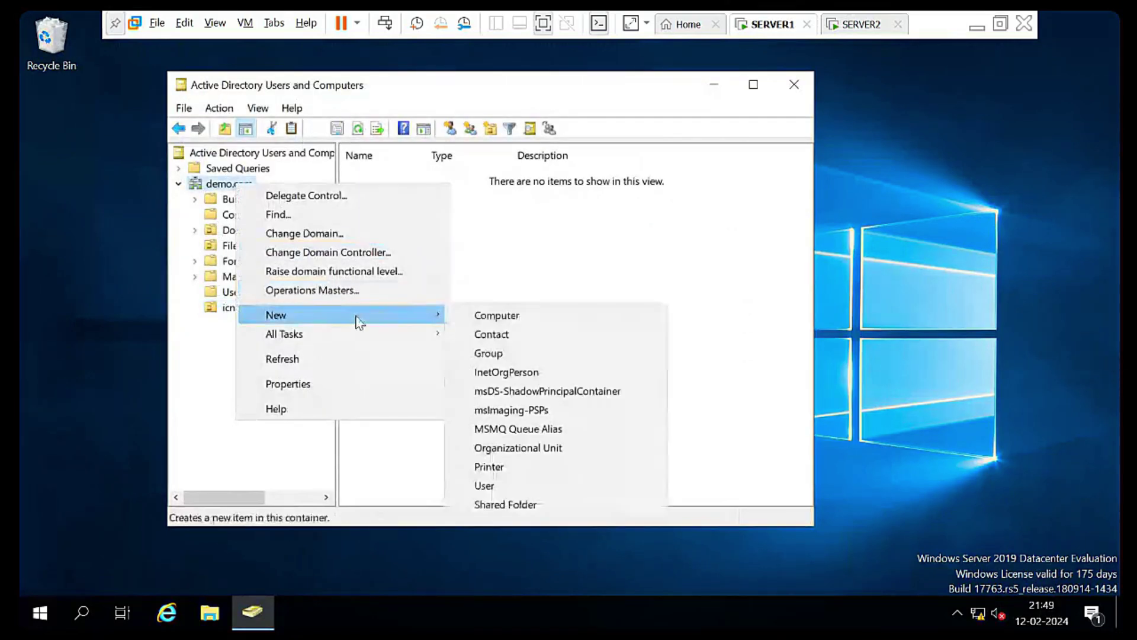
left_click(563, 449)
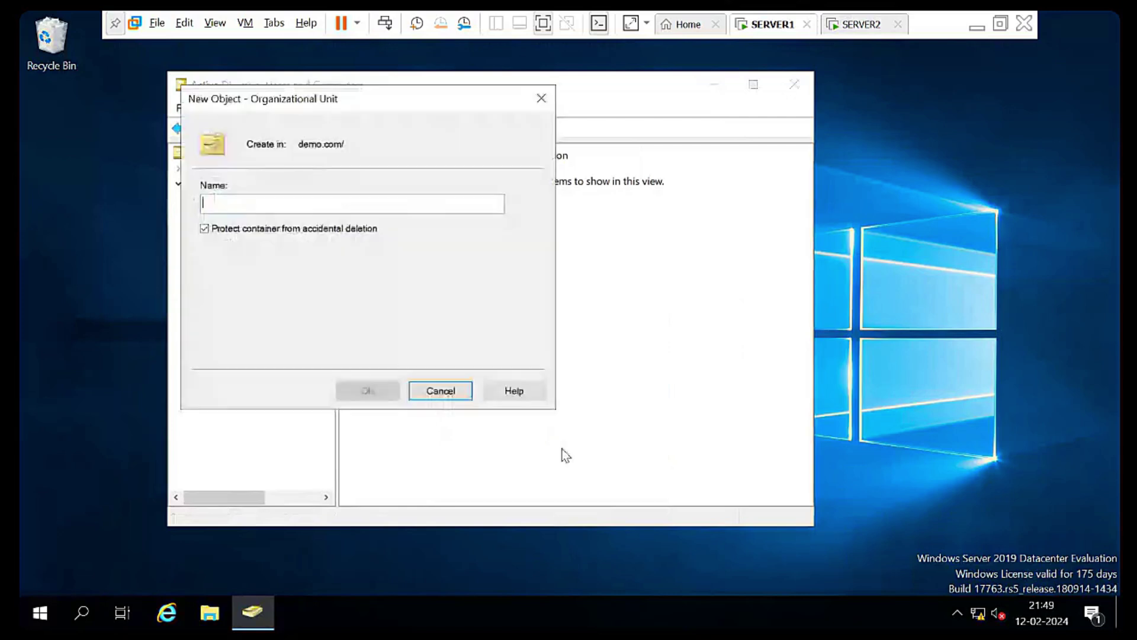
type("icnt gyan")
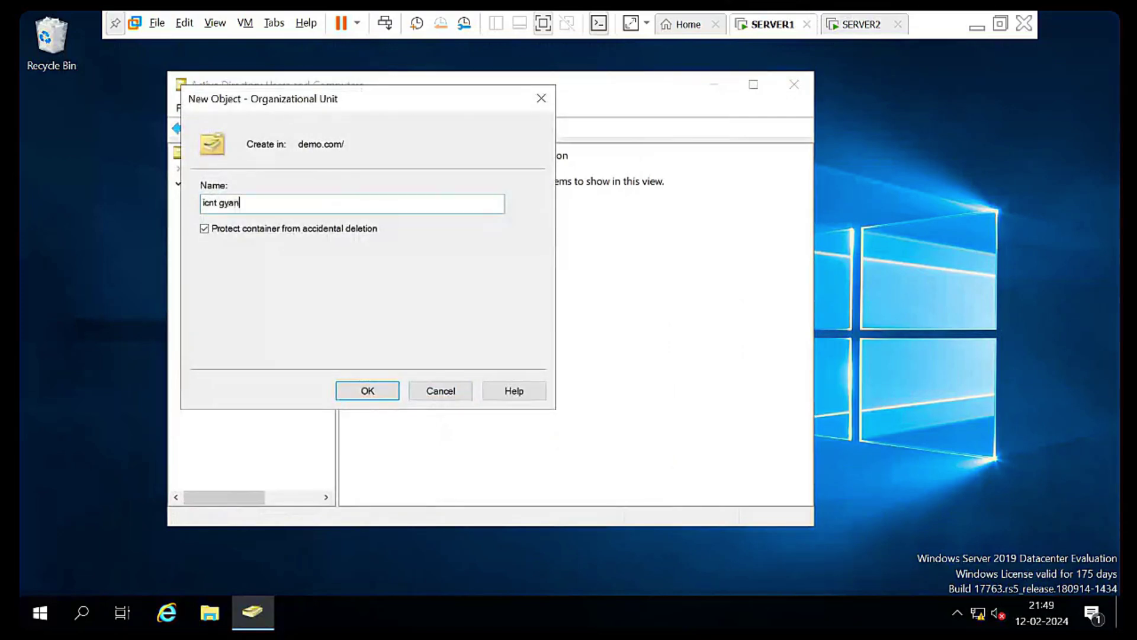
key("Return")
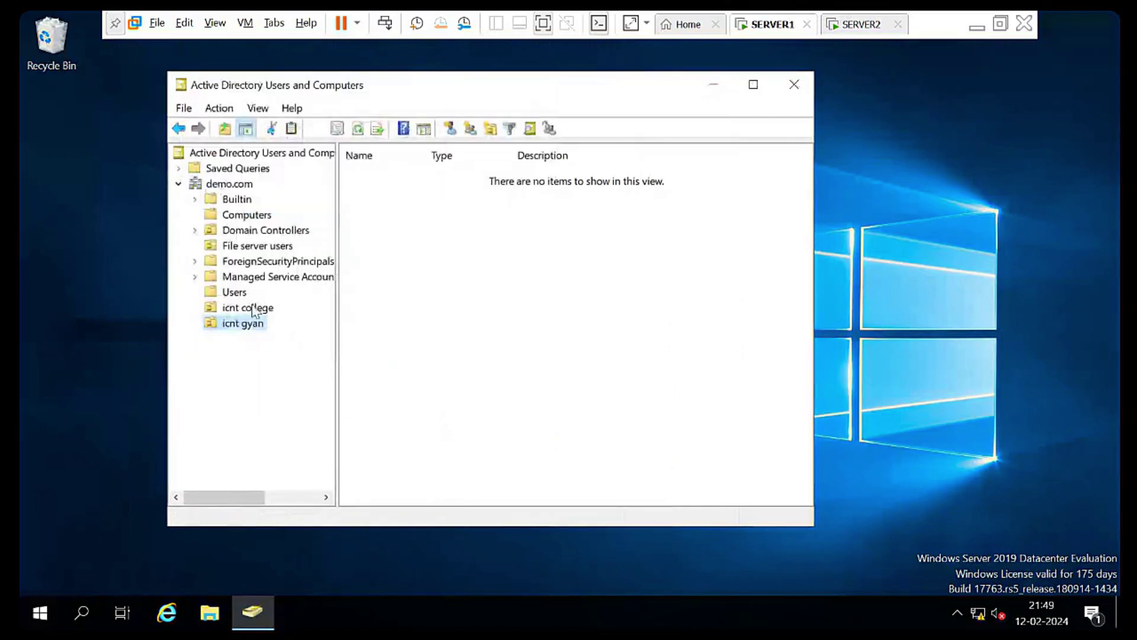
left_click(254, 312)
Finish creating user2 in icnt gyan by entering and confirming a matching password
right_click(395, 225)
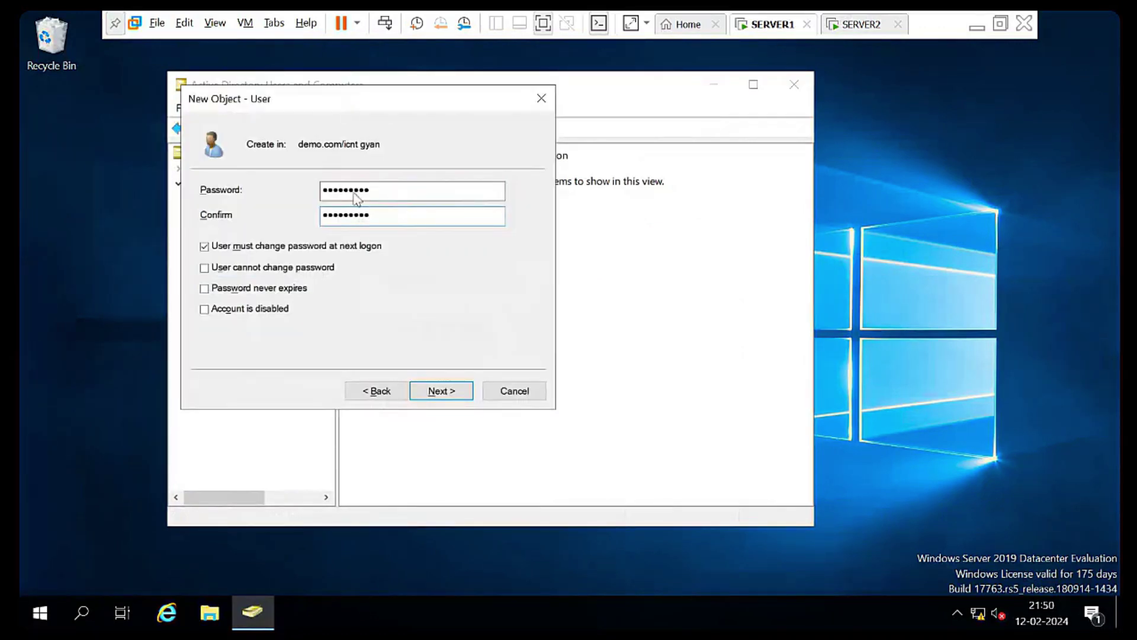
key("Return")
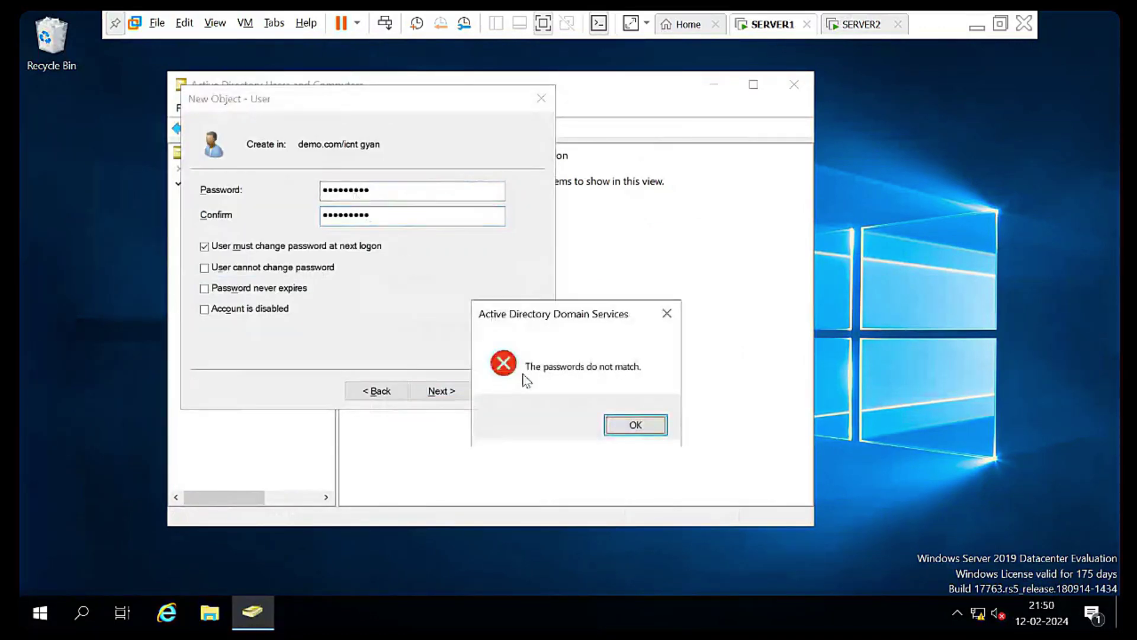
left_click(643, 423)
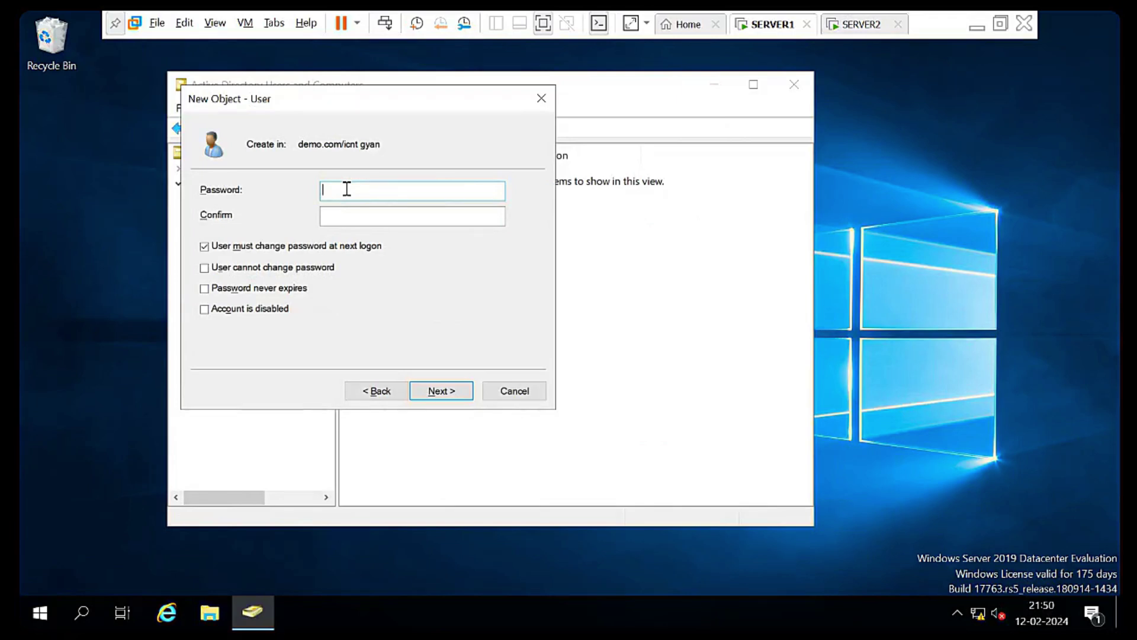
type("P••••••••")
key("Tab")
type("••")
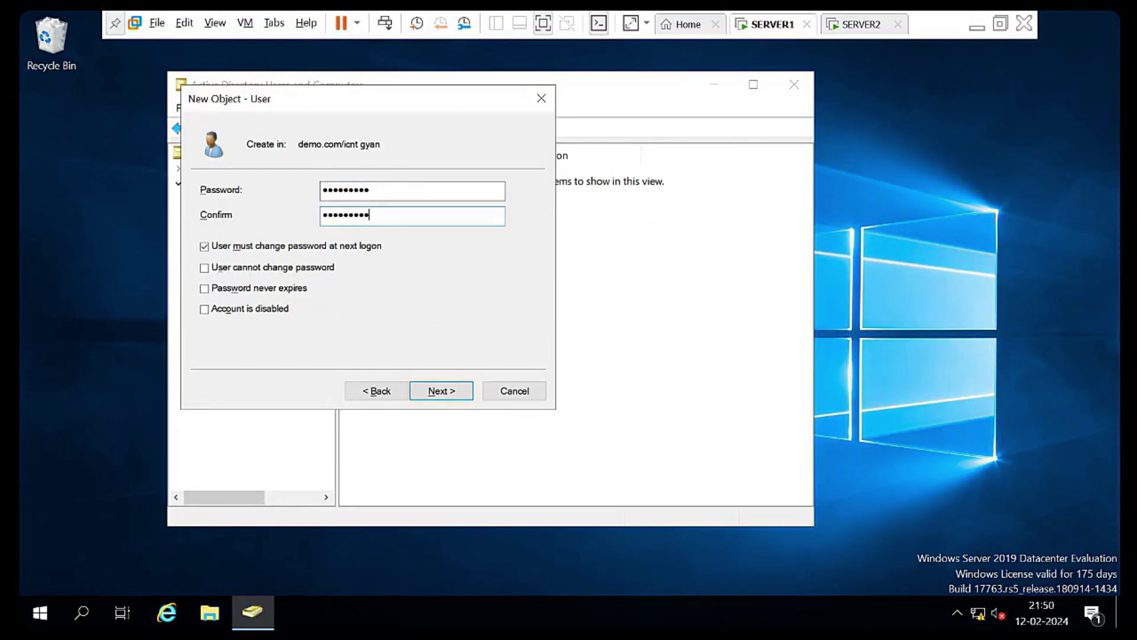
key("Return")
key("Return")
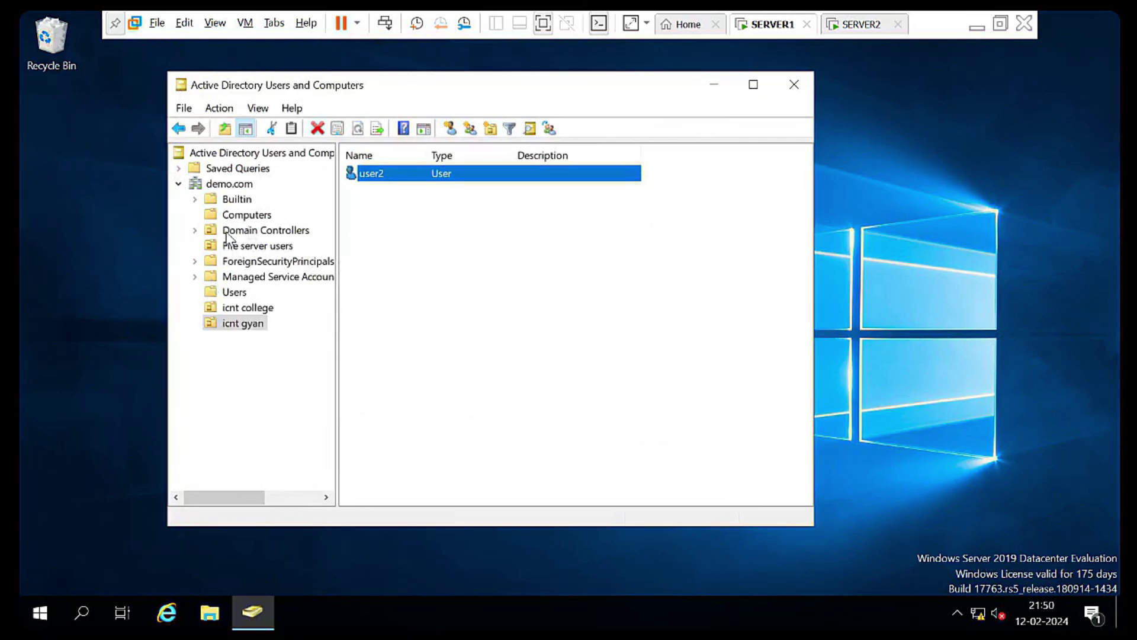
Browse the icnt college and icnt gyan OUs and refresh the list to look for user2
left_click(228, 185)
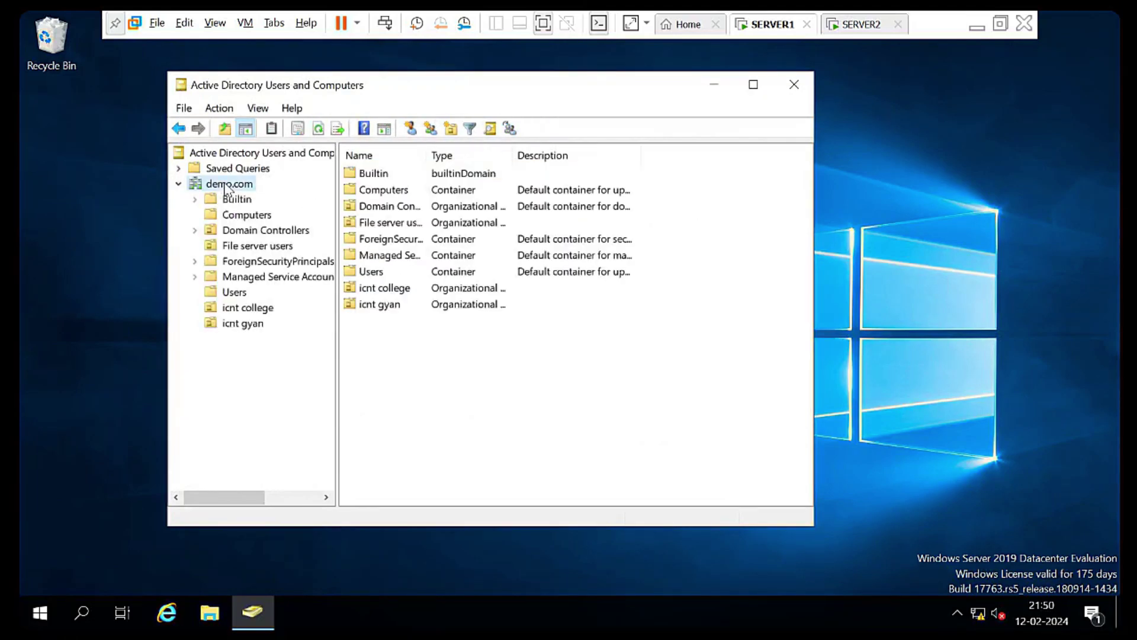
left_click(260, 310)
left_click(254, 325)
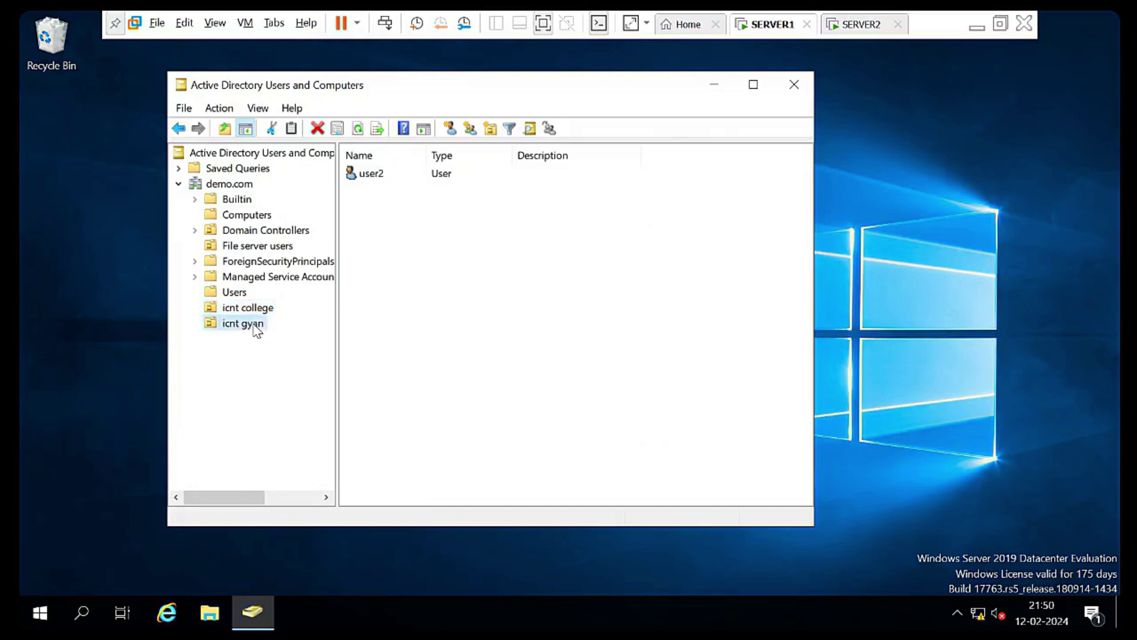
left_click(264, 306)
left_click(256, 324)
left_click(358, 134)
left_click(359, 135)
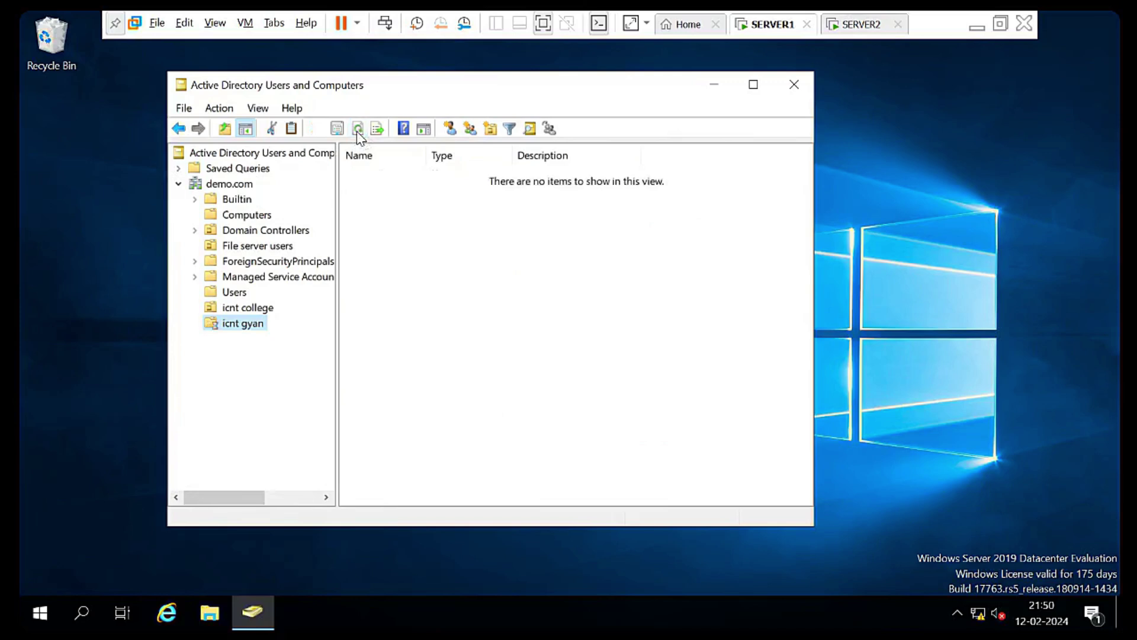
On SERVER2, recenter the directory window and reload the File server users list several times
left_click(866, 25)
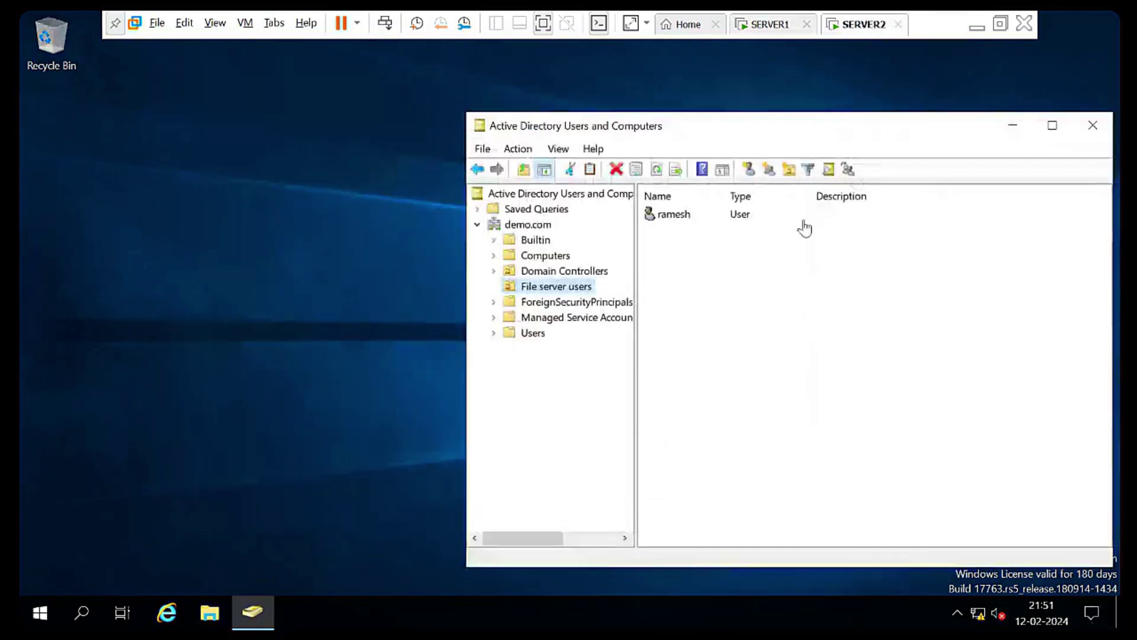
left_click_drag(779, 131, 550, 100)
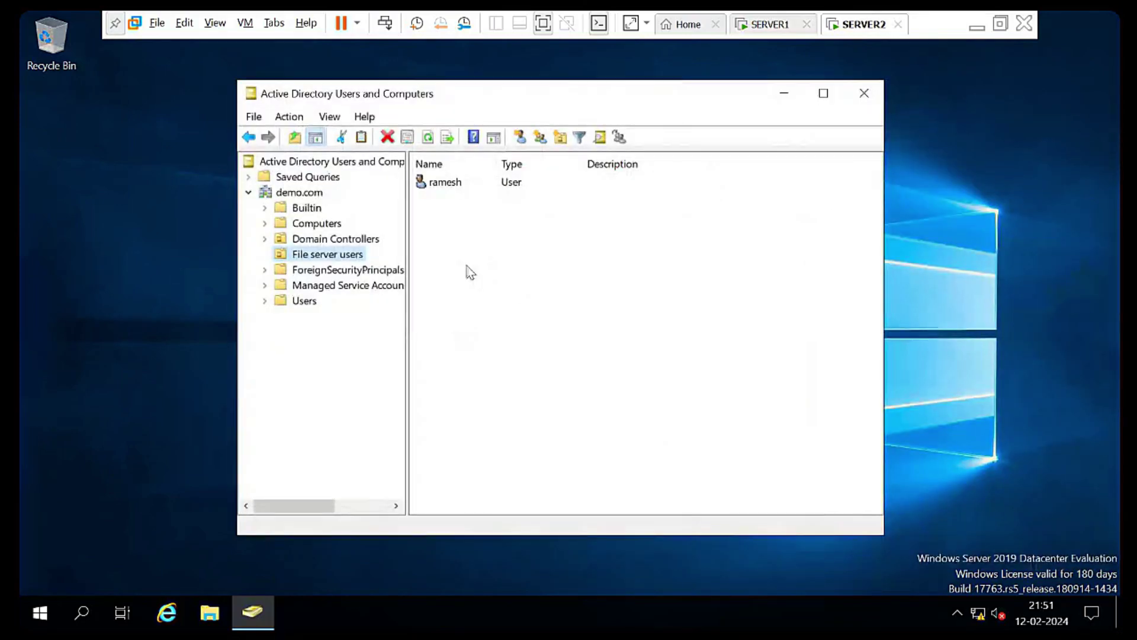
left_click(427, 137)
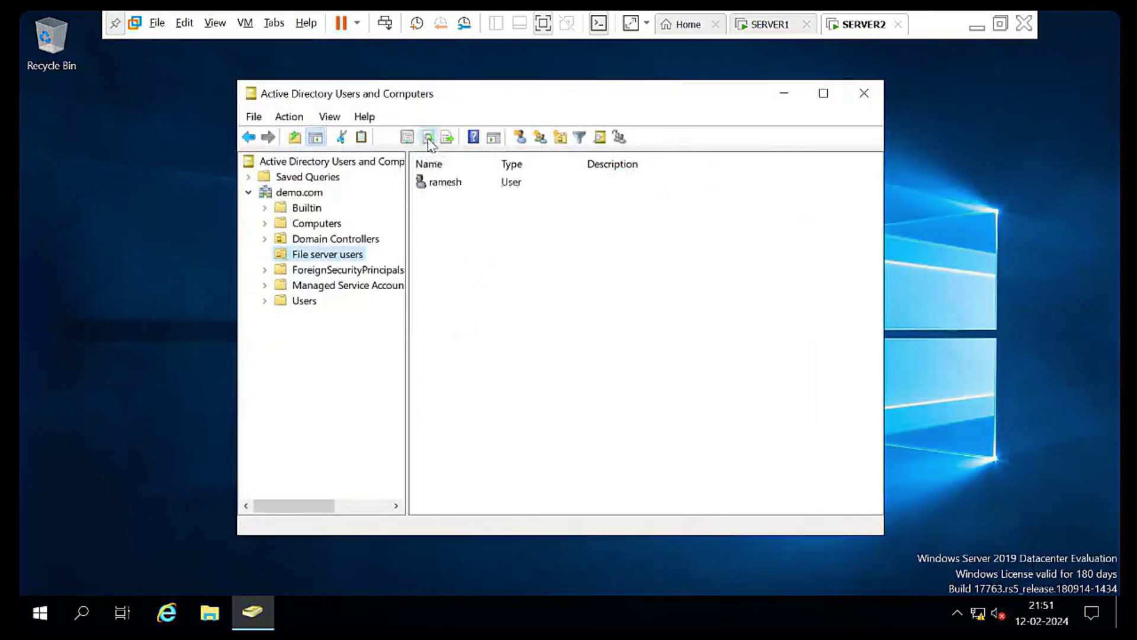
left_click(428, 138)
left_click(427, 137)
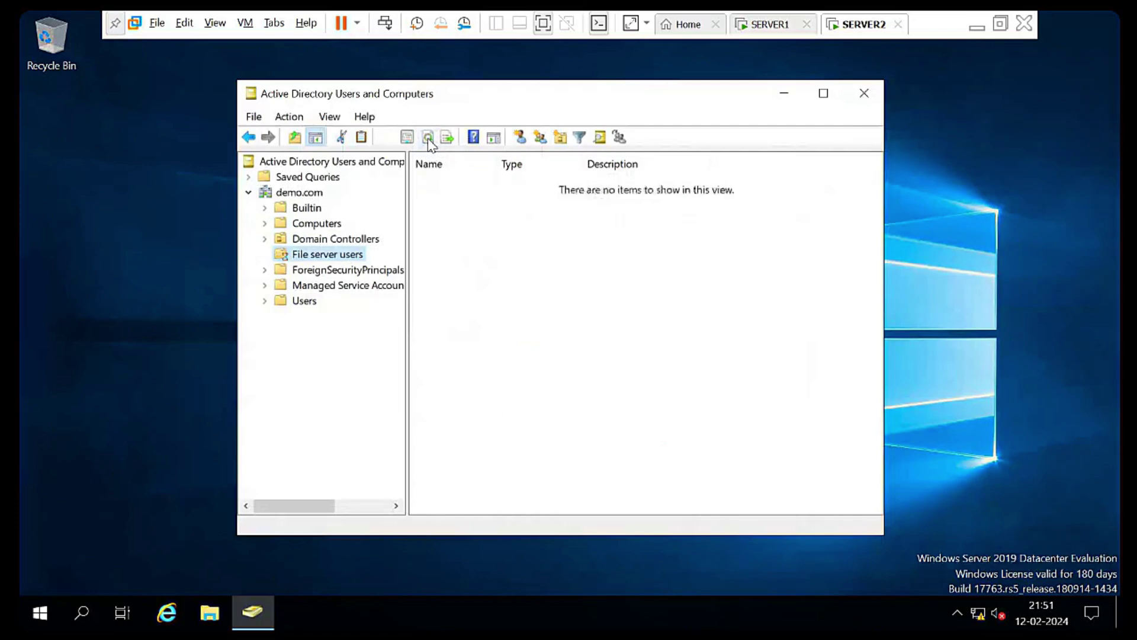
left_click(427, 137)
left_click(427, 137)
left_click(427, 138)
left_click(450, 296)
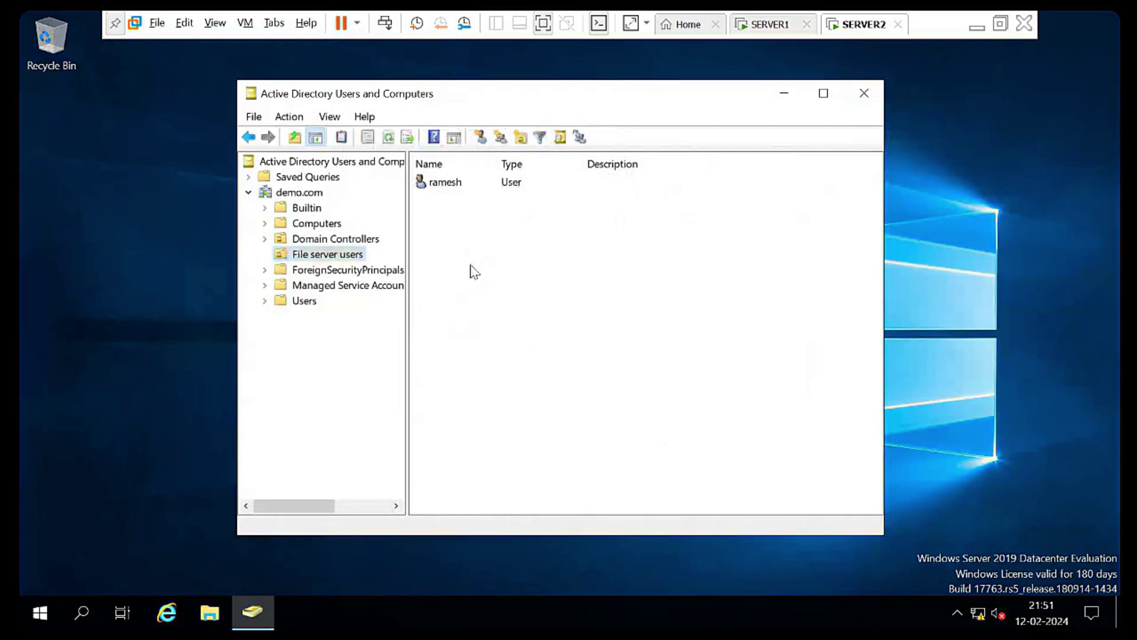
Refresh demo.com on SERVER2 with F5 to reveal icnt college, then return to SERVER1
left_click(259, 193)
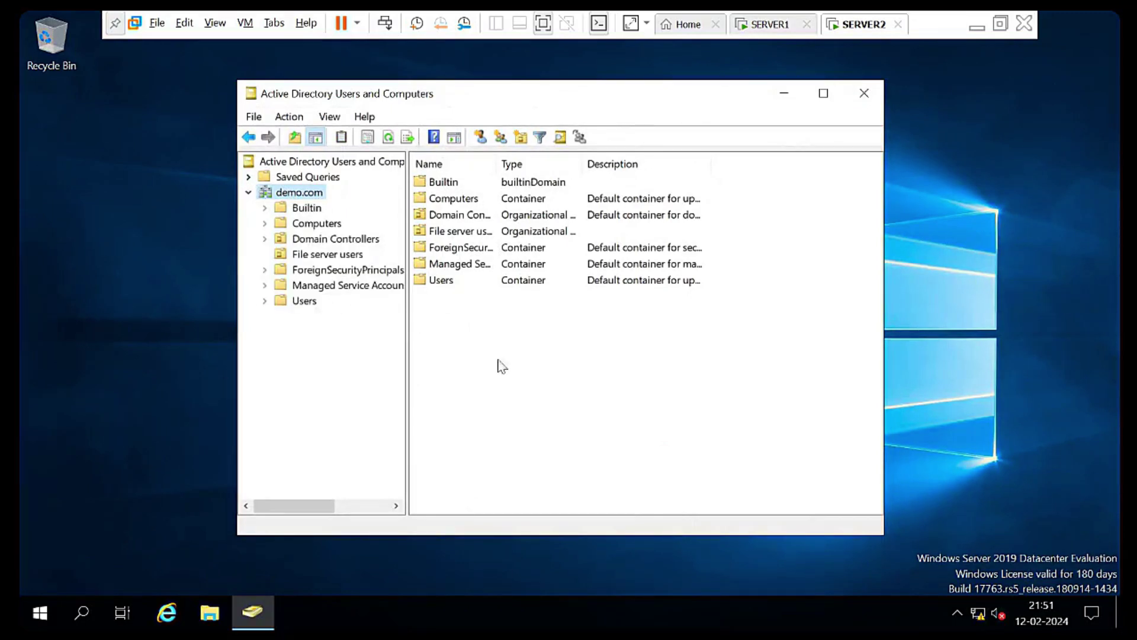
left_click(509, 342)
key("F5")
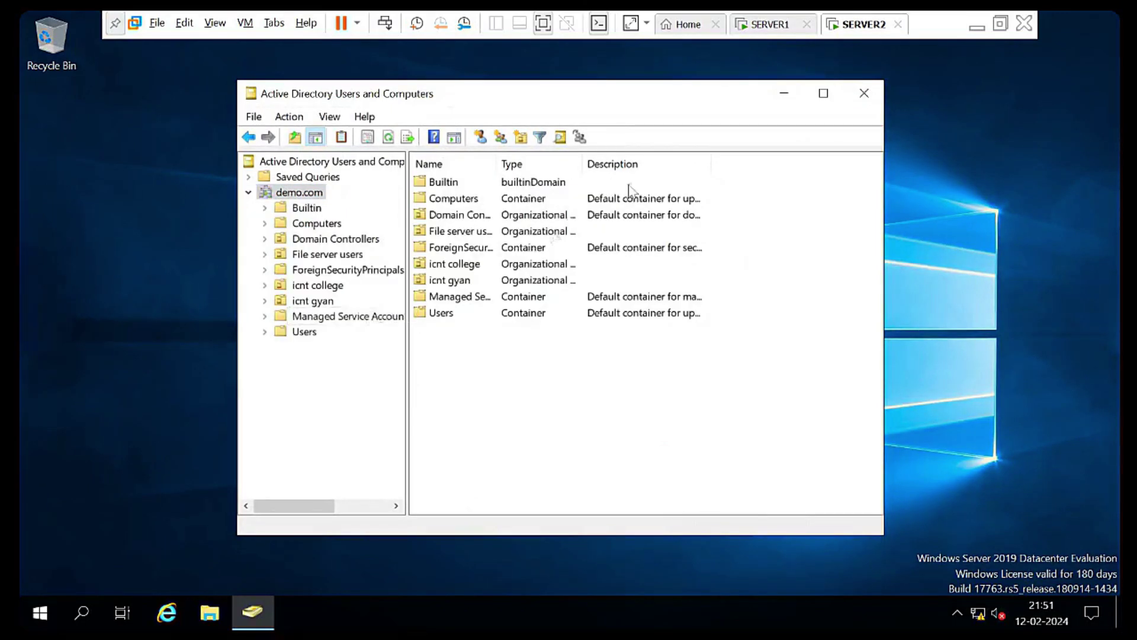
left_click(329, 287)
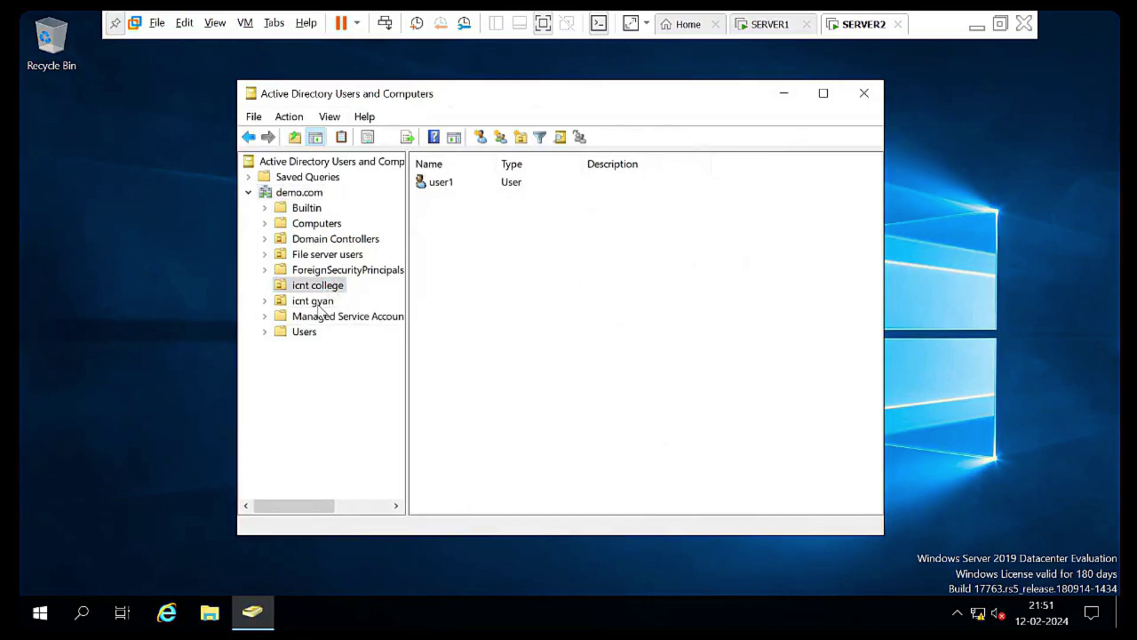
left_click(314, 301)
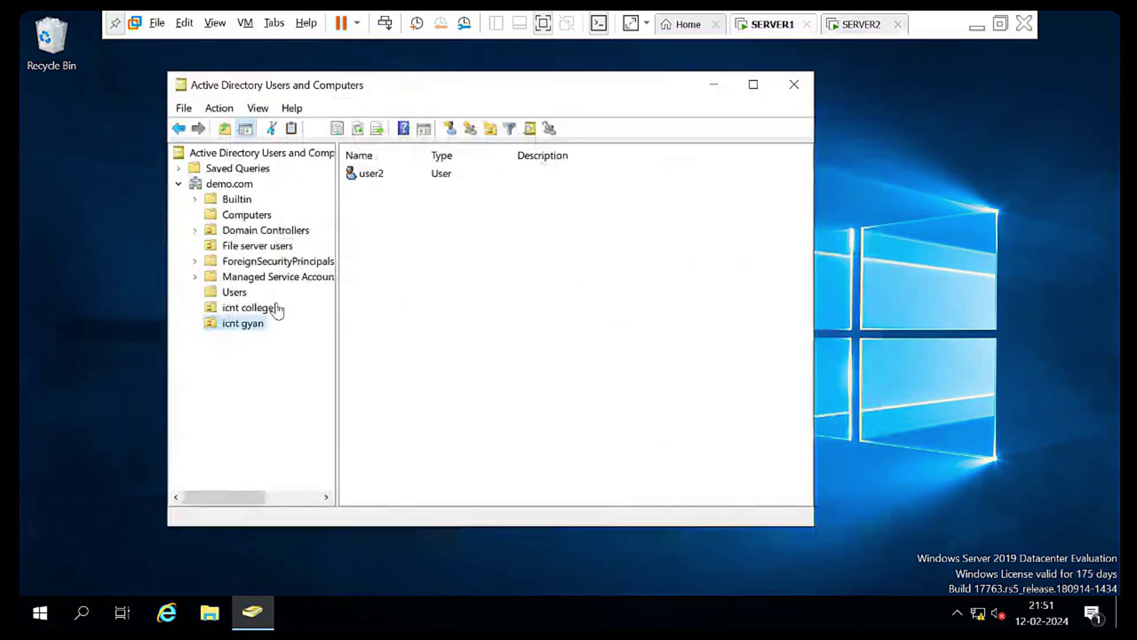
Add a global security group named team to the icnt college OU
left_click(258, 324)
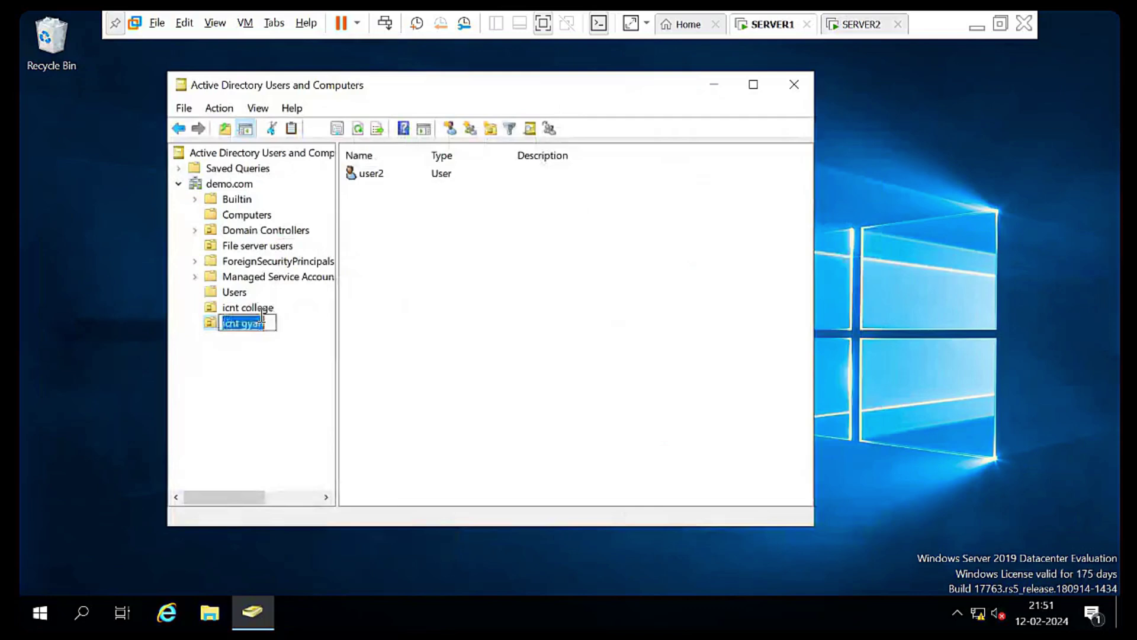
key("Escape")
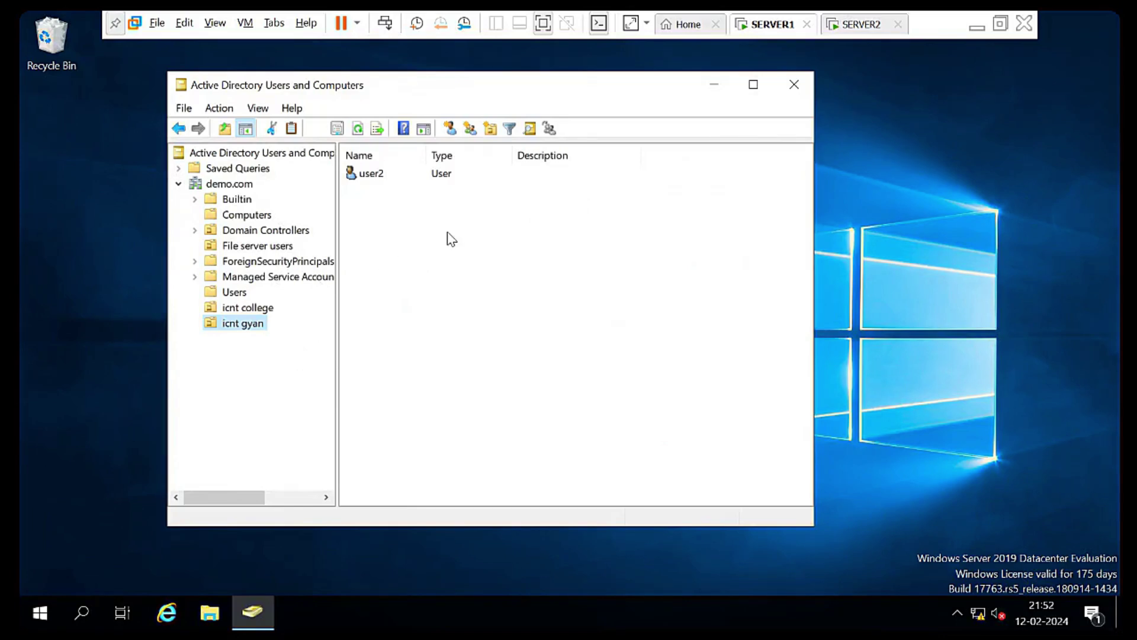
left_click(231, 308)
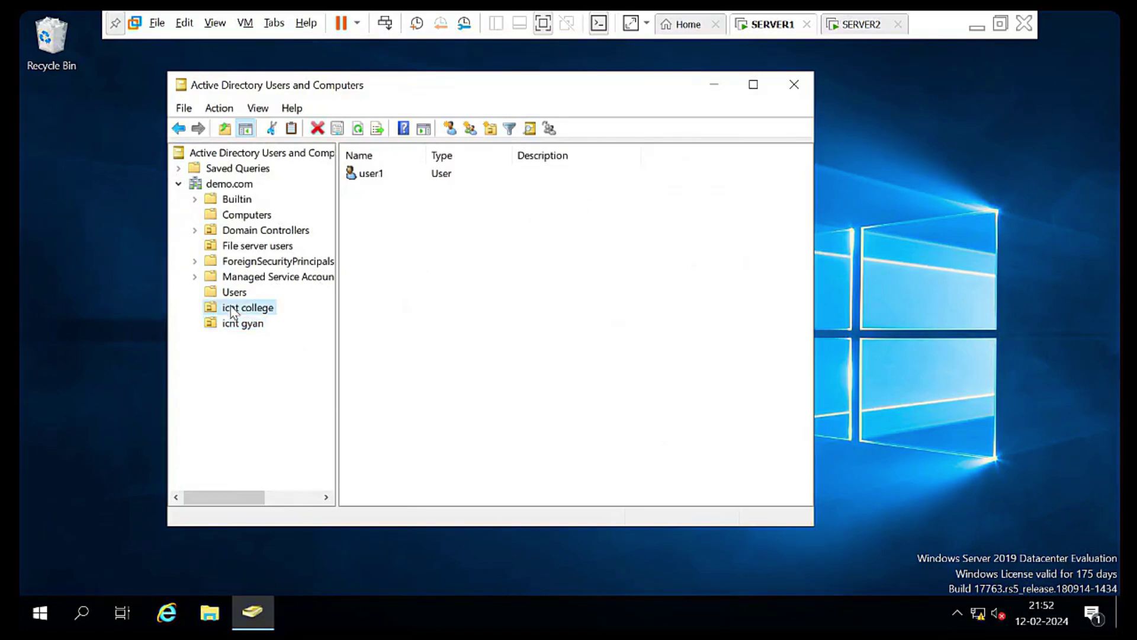
right_click(387, 237)
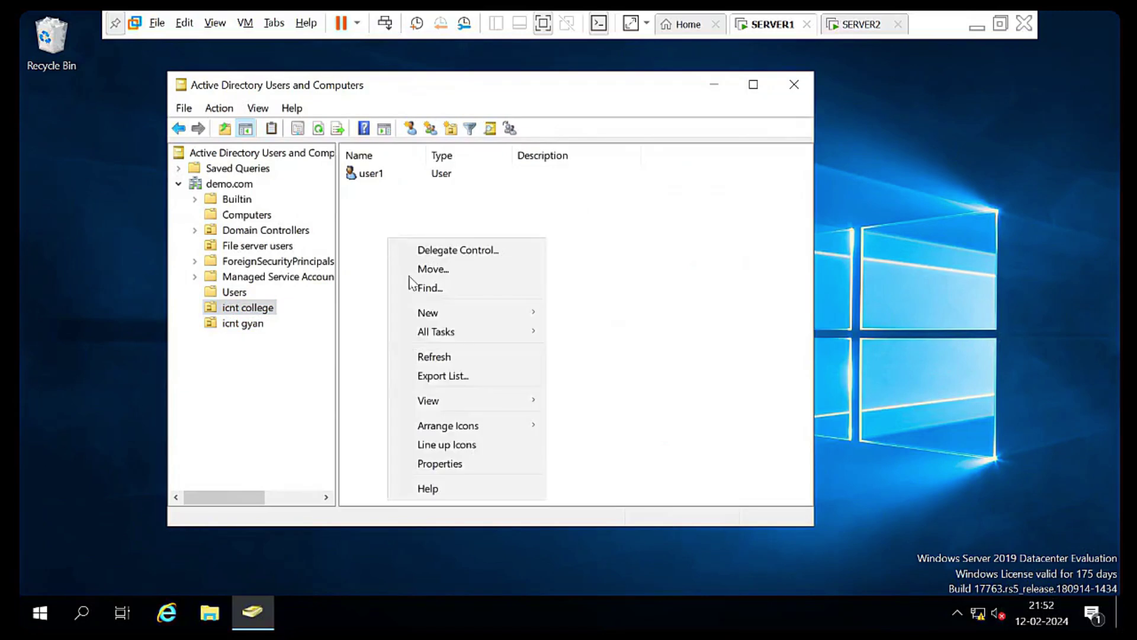
mouse_move(489, 319)
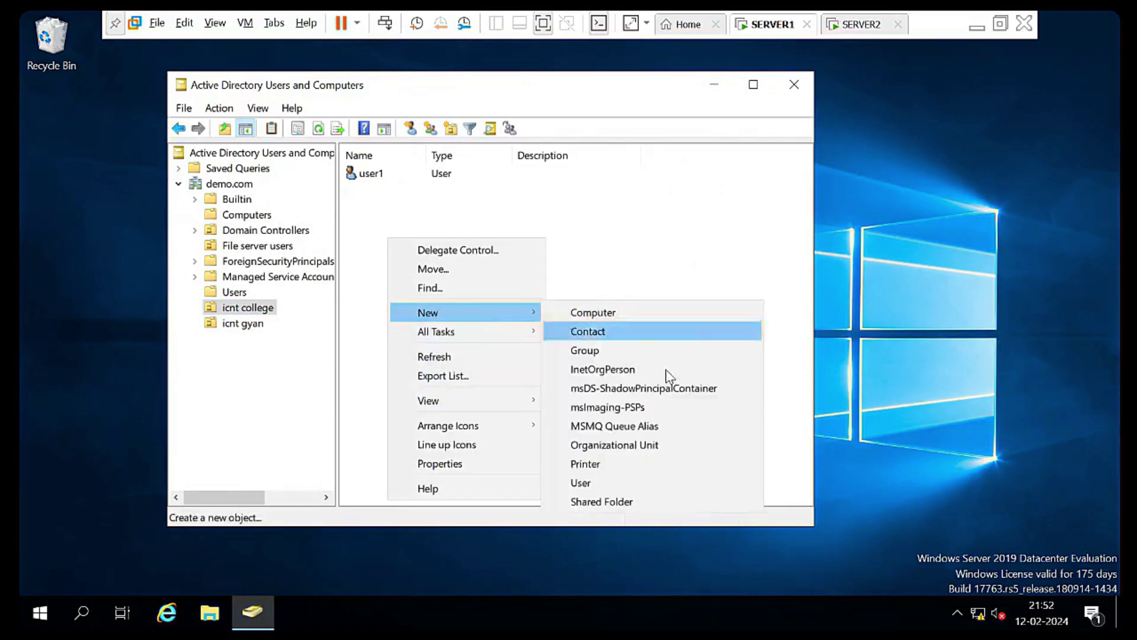
left_click(658, 350)
type("to")
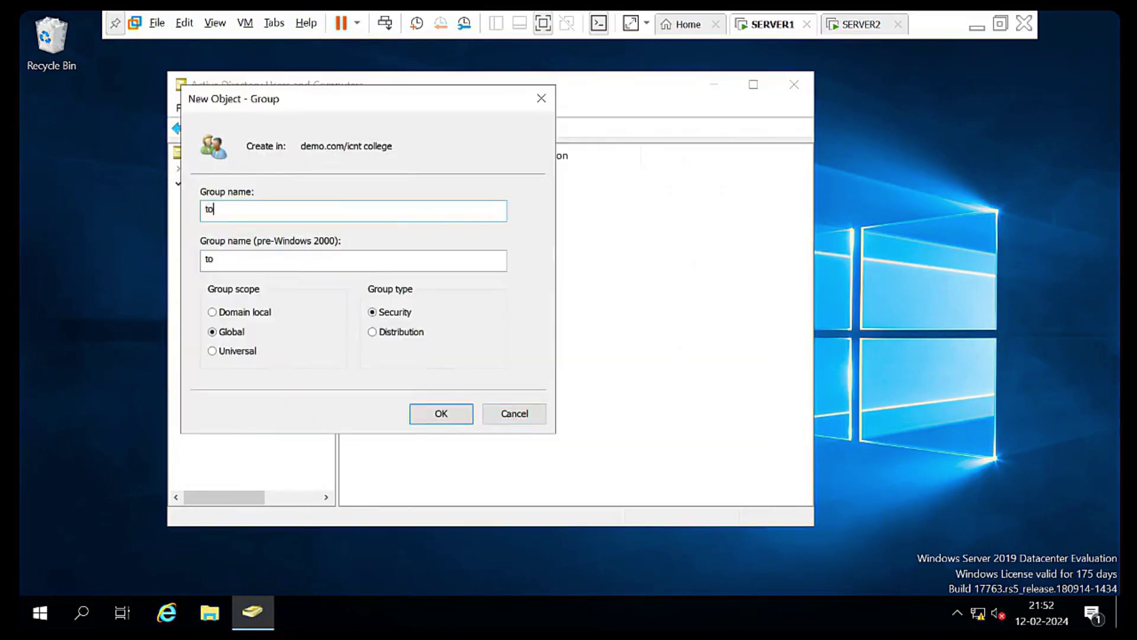
key("BackSpace")
key("BackSpace")
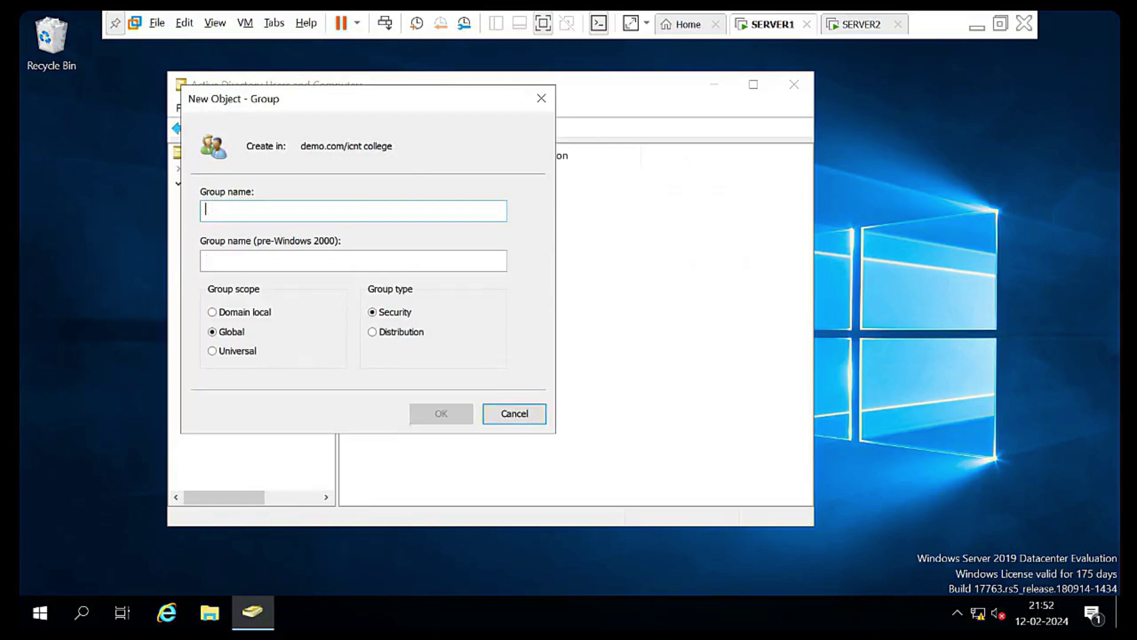
type("team")
left_click(432, 413)
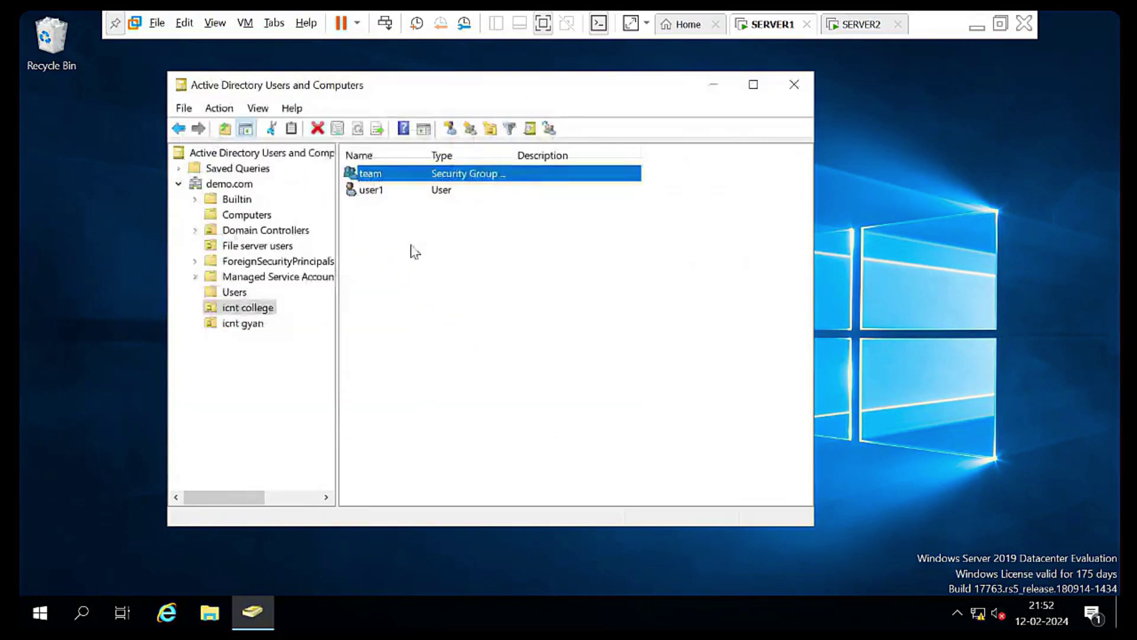
Refresh SERVER2's icnt college OU until the team group shows, then minimize VMware
left_click(249, 309)
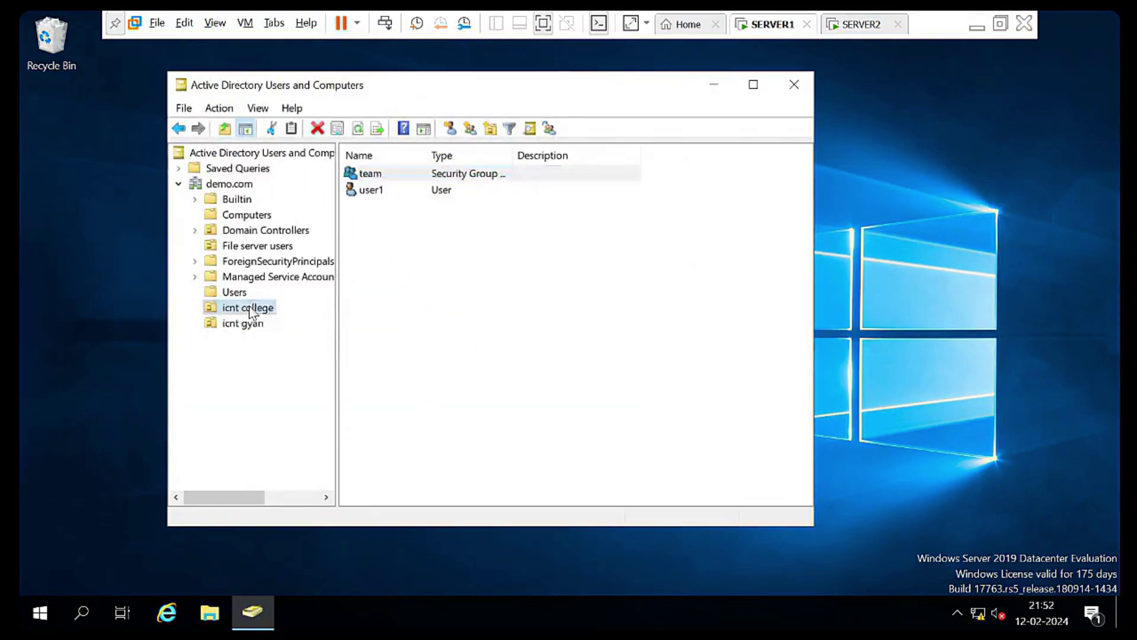
left_click(863, 26)
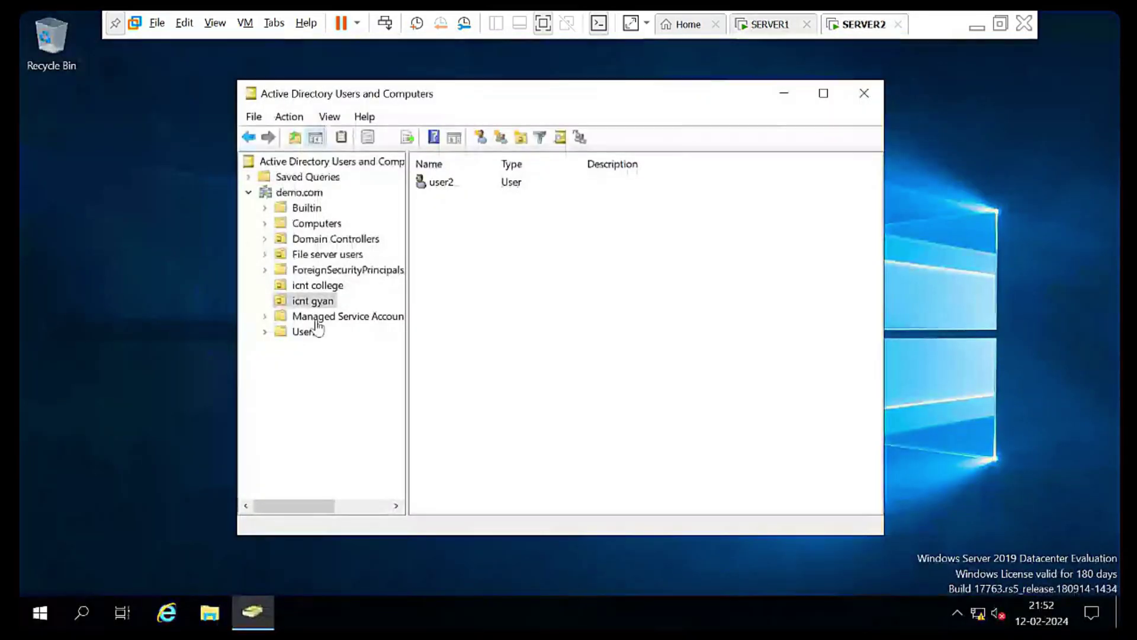
left_click(323, 286)
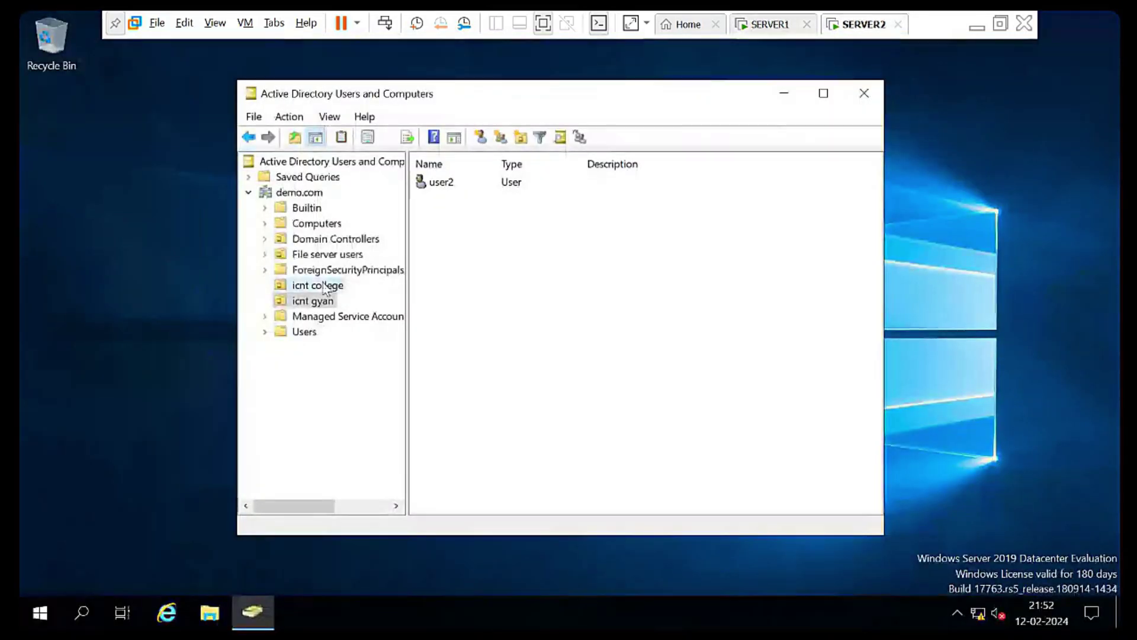
right_click(482, 255)
left_click(539, 371)
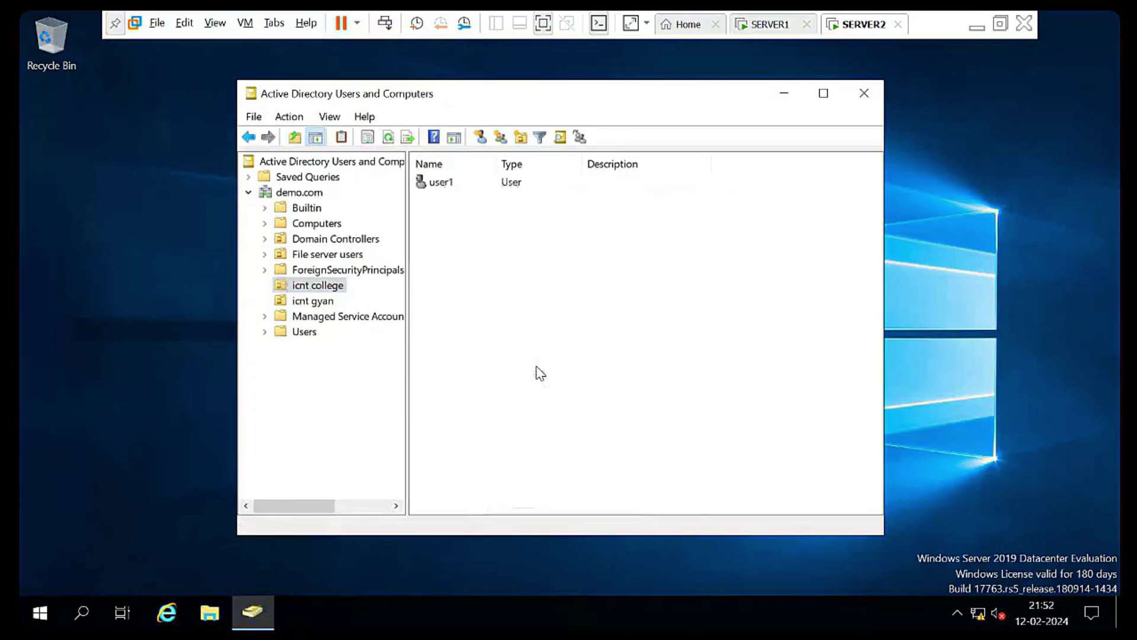
right_click(477, 271)
left_click(521, 383)
left_click(388, 138)
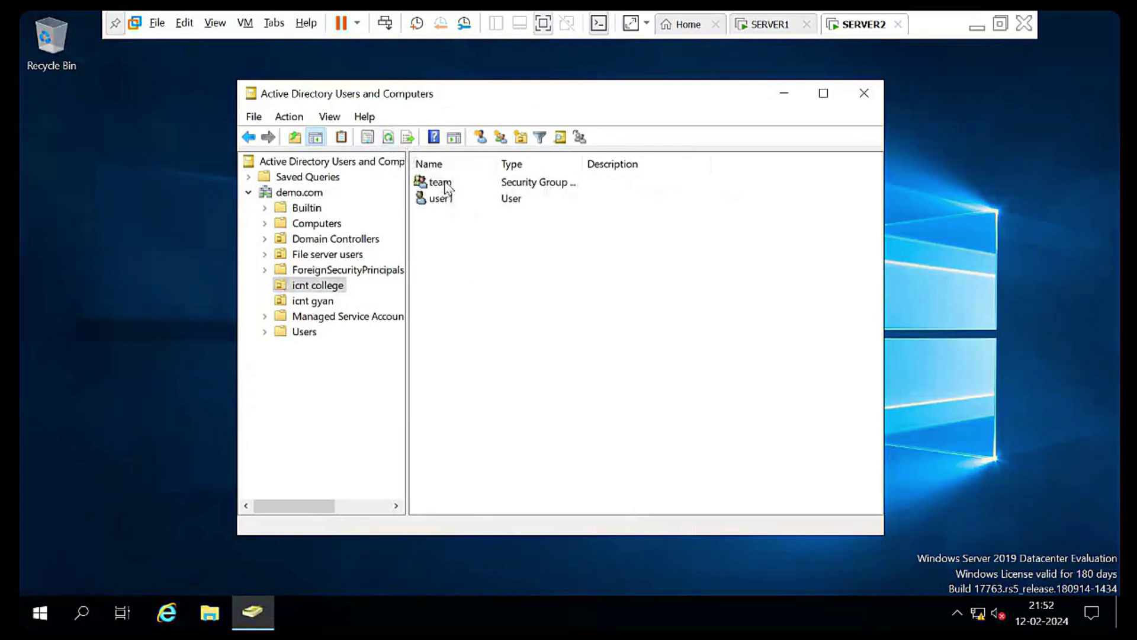
left_click(445, 188)
left_click(526, 315)
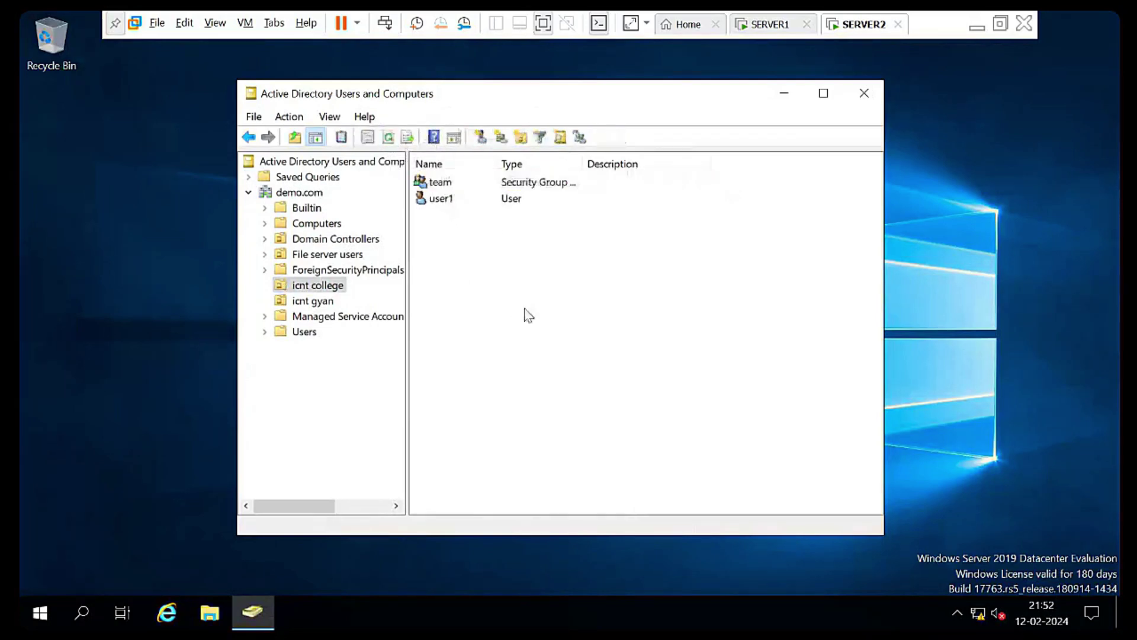
left_click(978, 26)
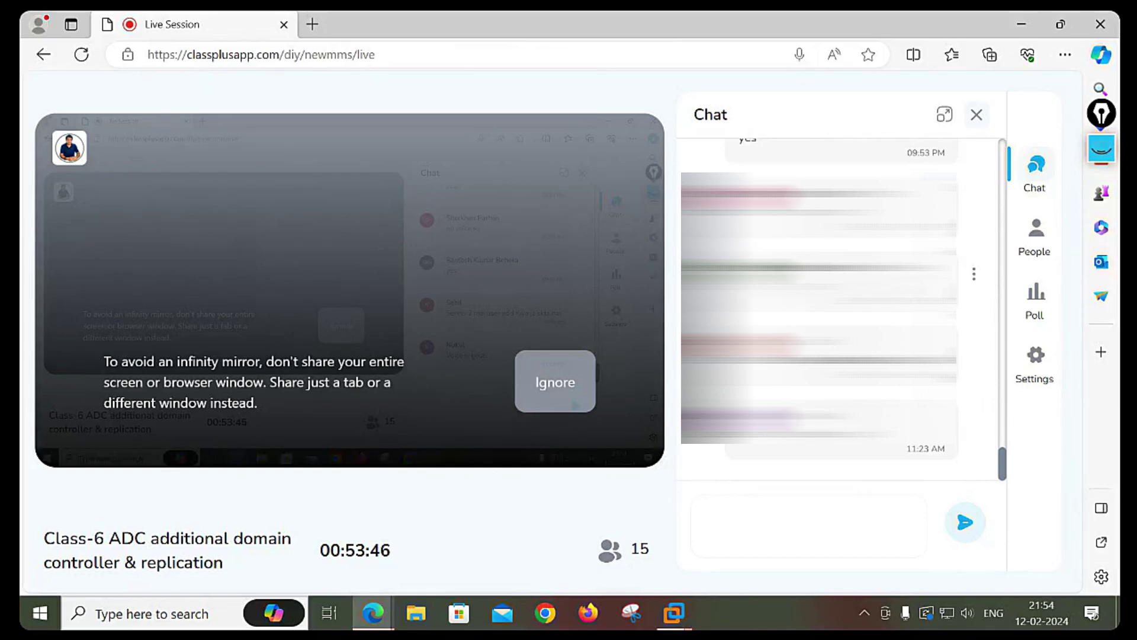
Bring back the replication whiteboard and draw a red vertical line beside the pdc demo.com notes
left_click(1101, 148)
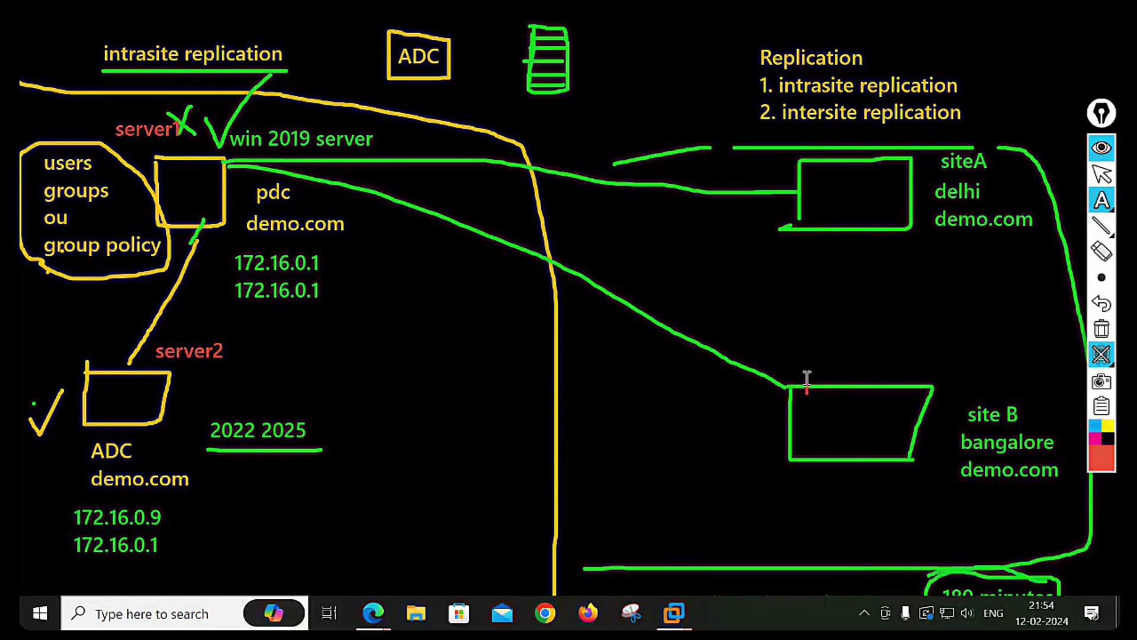
mouse_move(1096, 213)
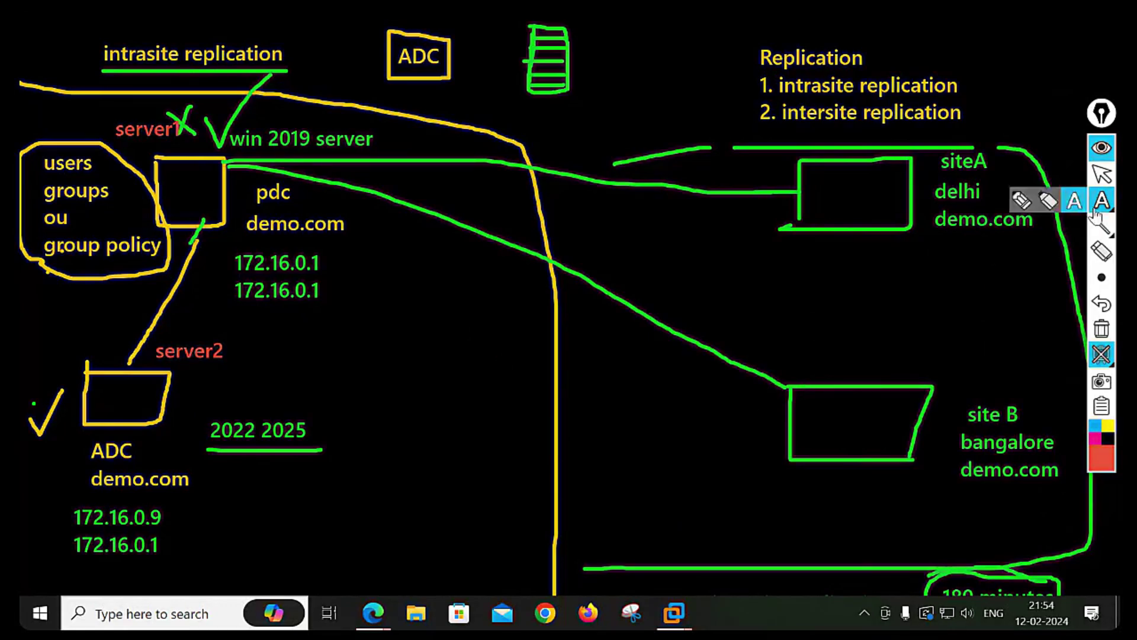
left_click(1021, 200)
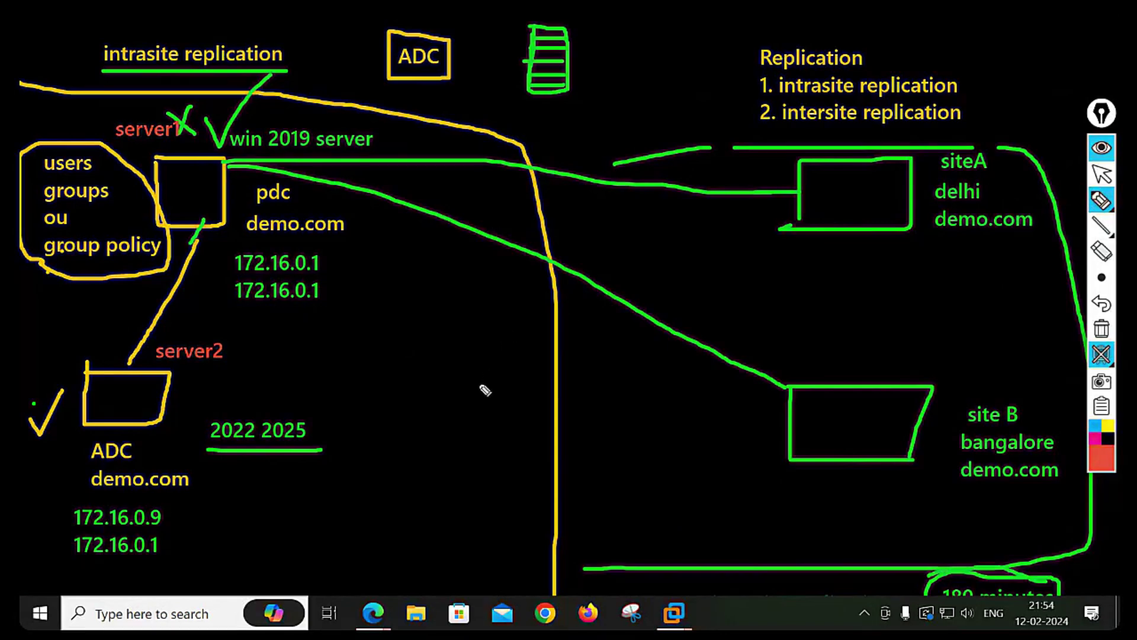
mouse_move(358, 188)
left_mouse_down()
mouse_move(351, 492)
mouse_move(318, 628)
left_mouse_up()
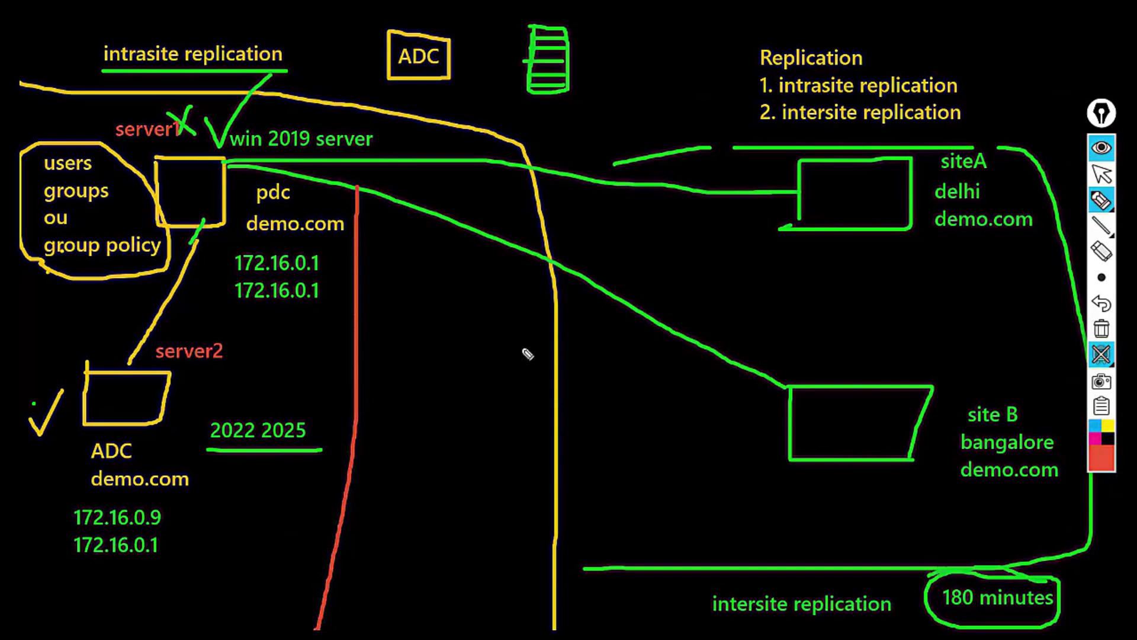
left_click(1096, 208)
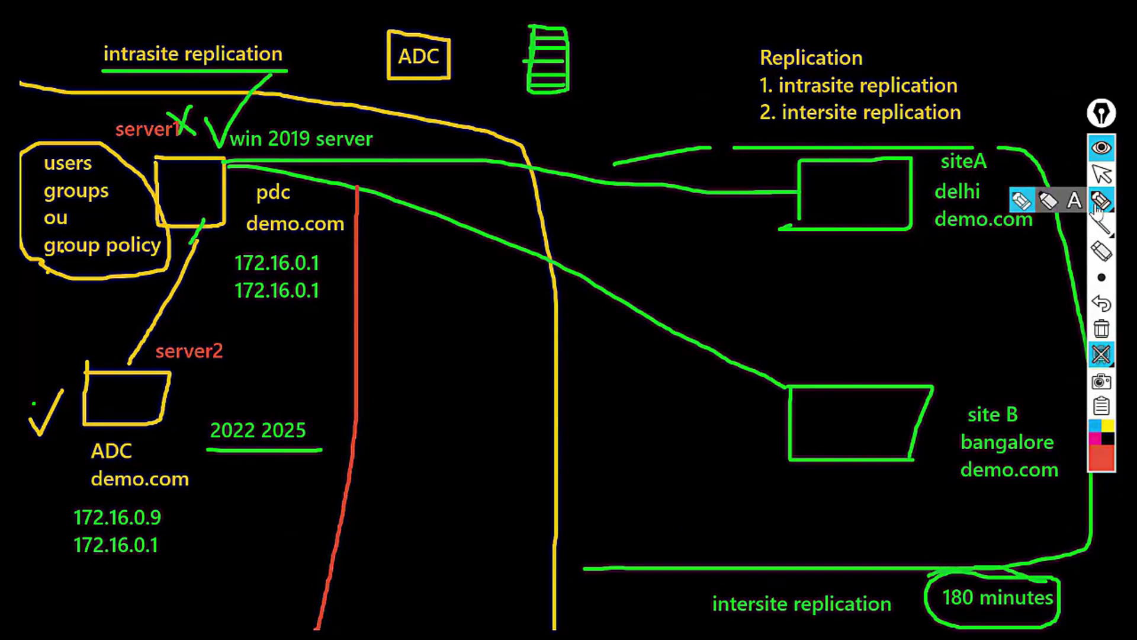
left_click(1073, 200)
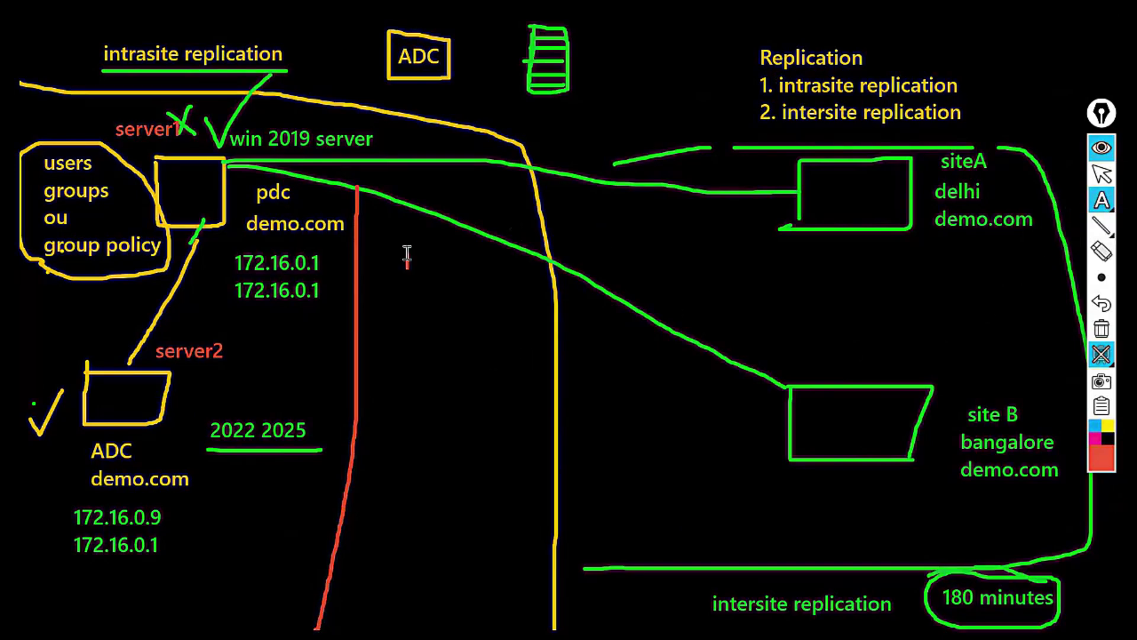
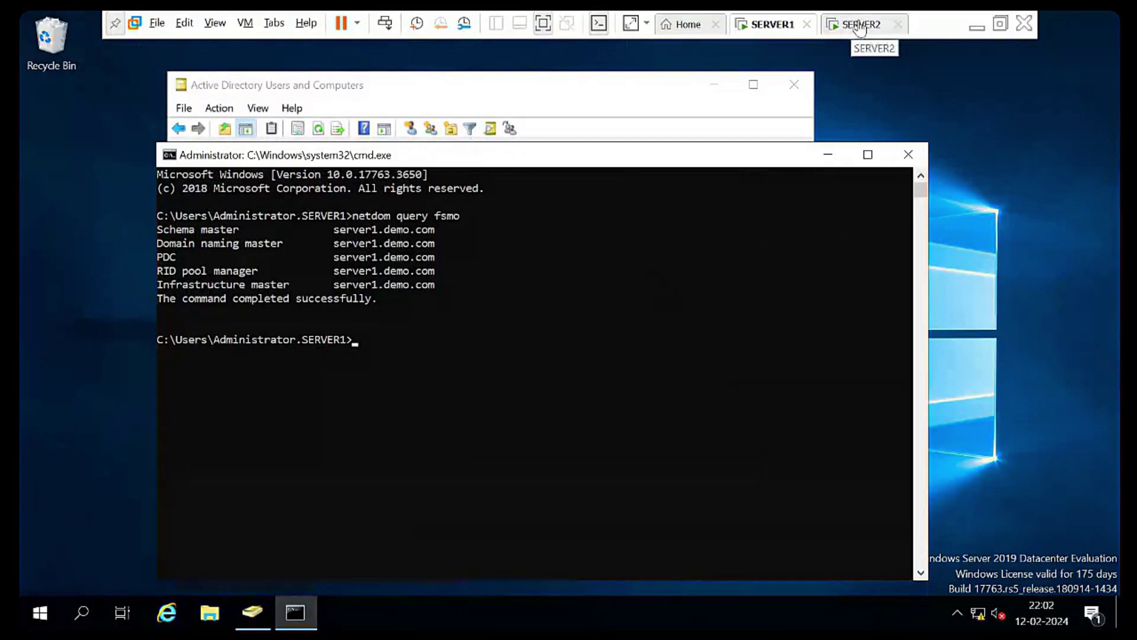
Check SERVER2's FSMO listing, then close Users and Computers and minimize SERVER1's Command Prompt
left_click(851, 26)
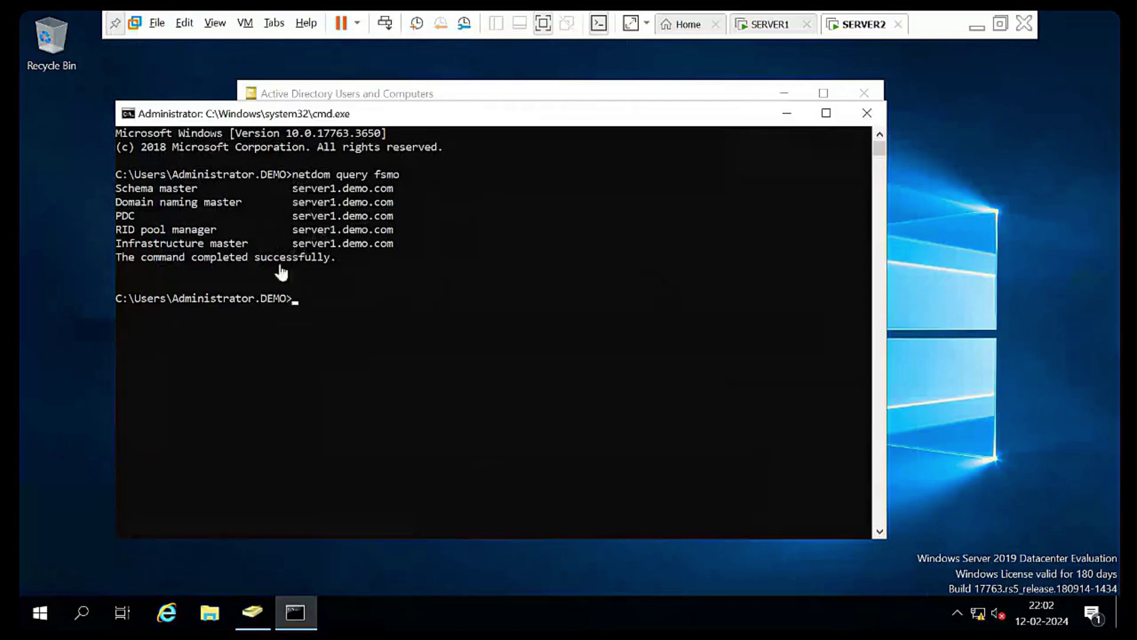
left_click(776, 26)
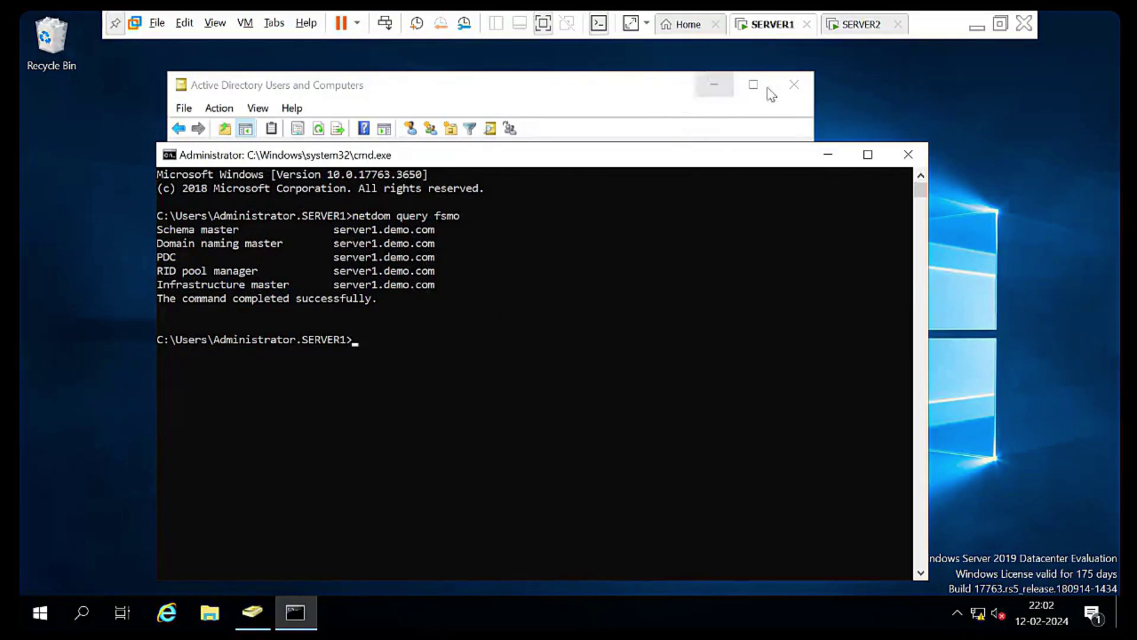
left_click(792, 89)
left_click(792, 89)
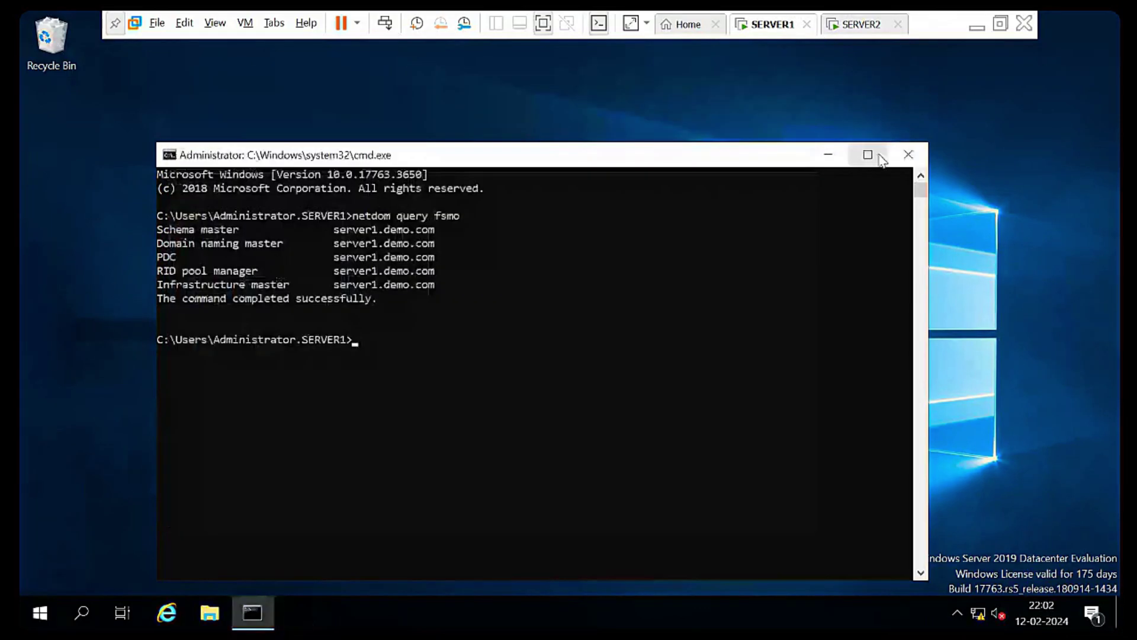
left_click(827, 155)
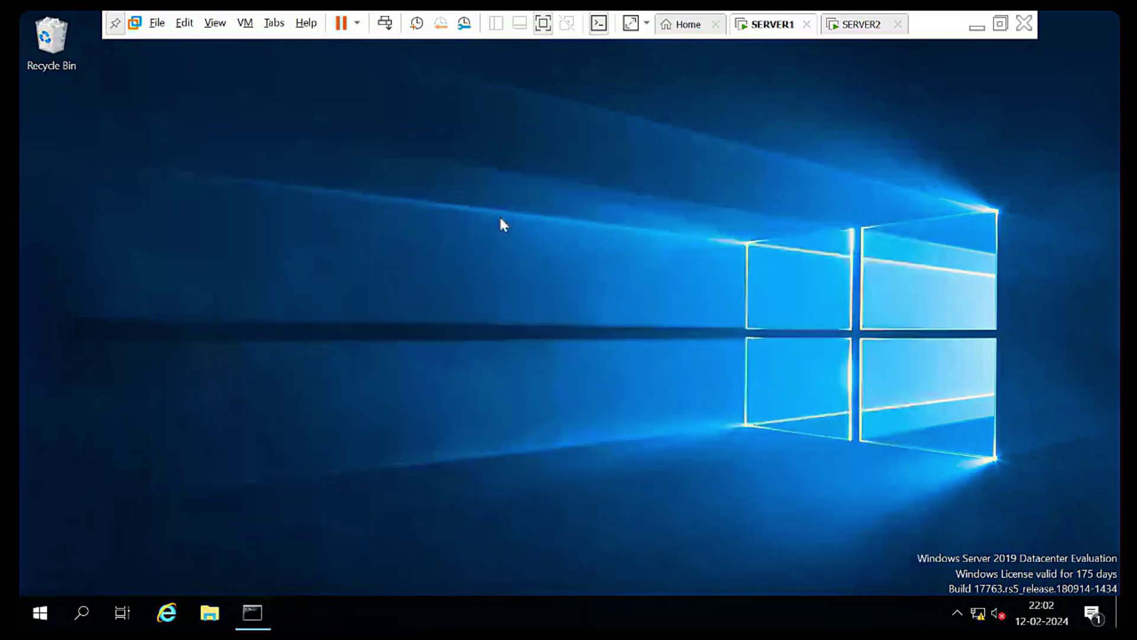
Launch Active Directory Users and Computers from Server Manager's Tools menu and widen the tree pane
left_click(38, 613)
left_click(331, 199)
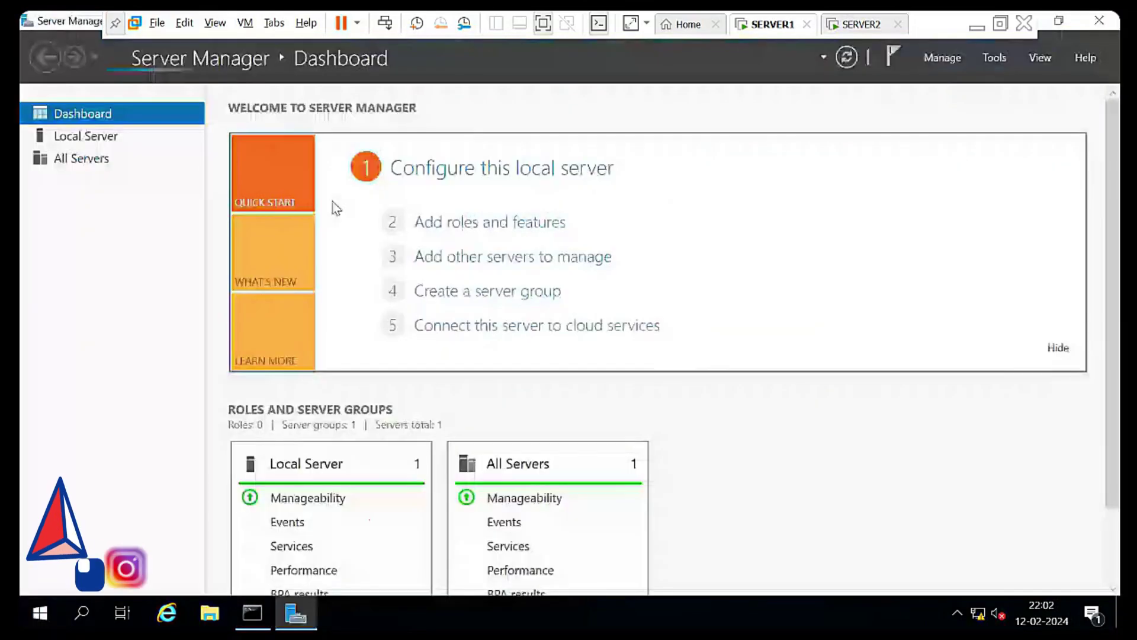
left_click(1004, 59)
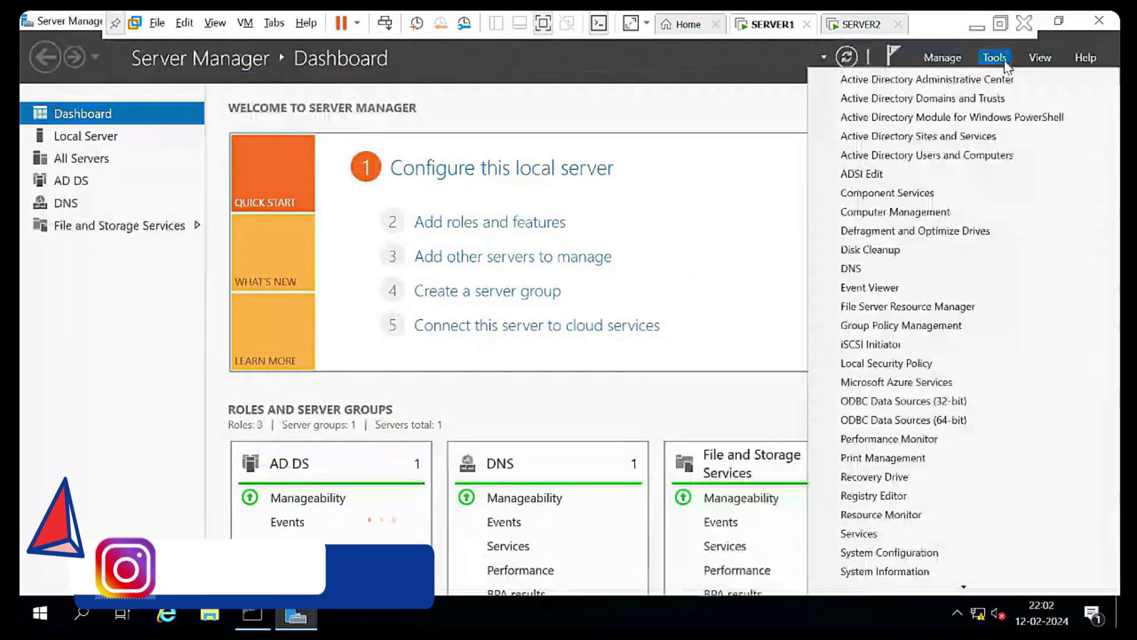
left_click(974, 160)
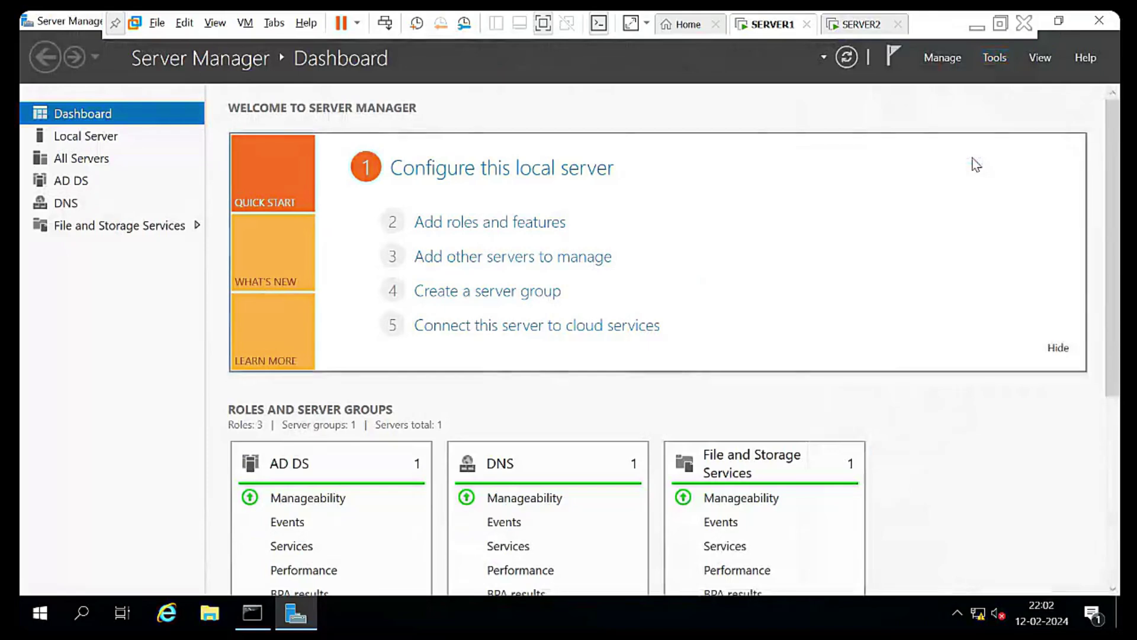
left_click_drag(336, 203, 399, 202)
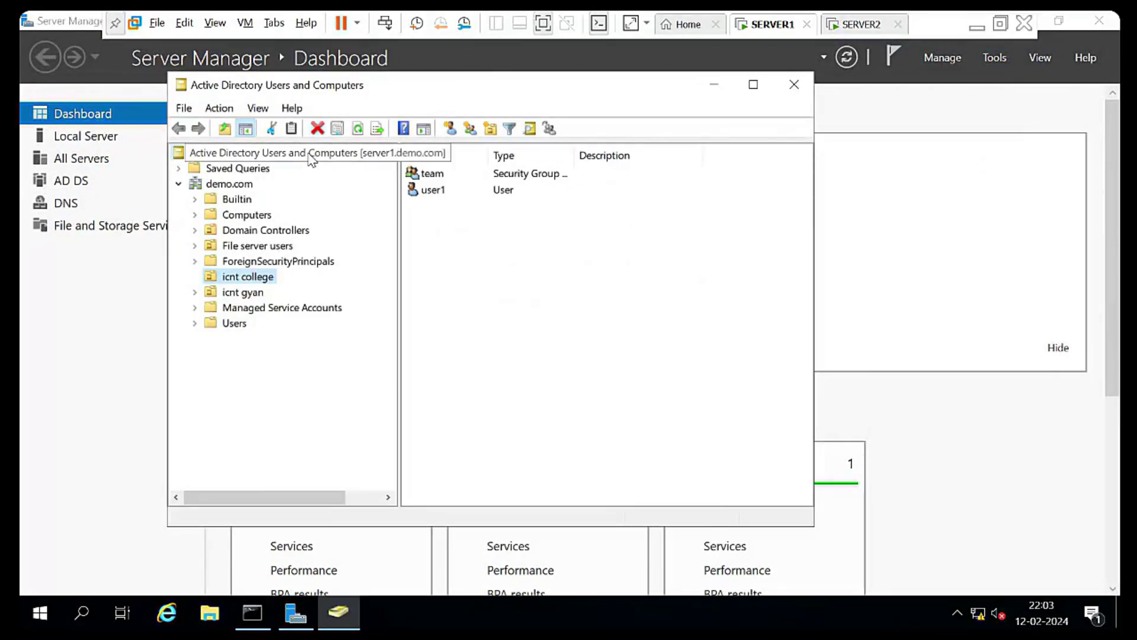
Browse the console root and the demo.com tree, checking the root's action menu
left_click(308, 155)
double_click(283, 155)
double_click(284, 155)
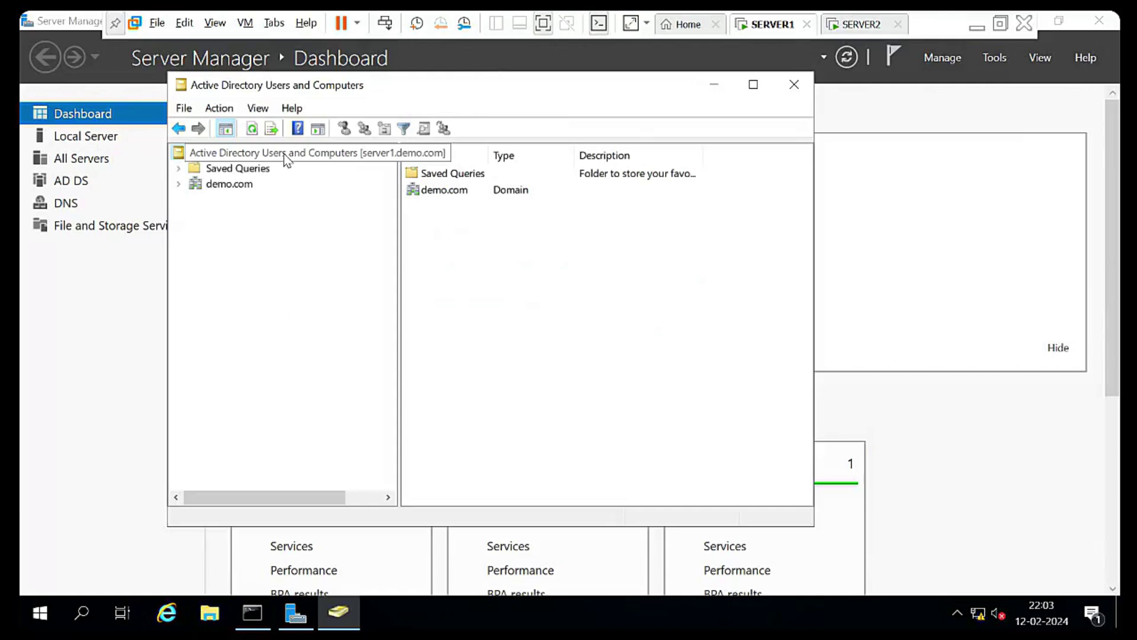
right_click(283, 154)
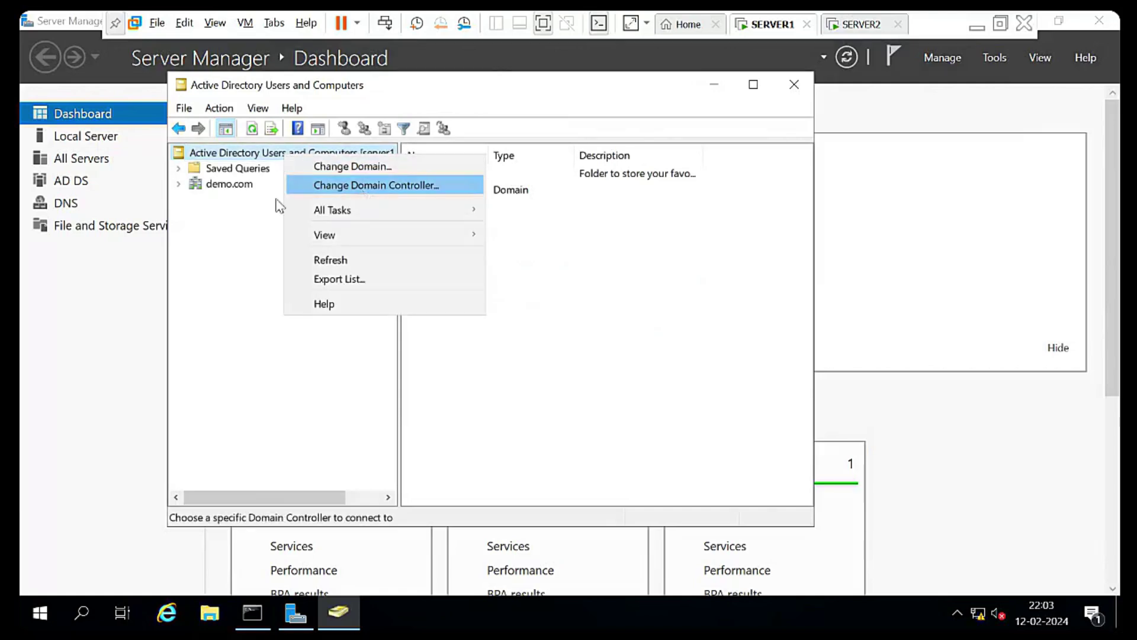
left_click(251, 226)
left_click(179, 184)
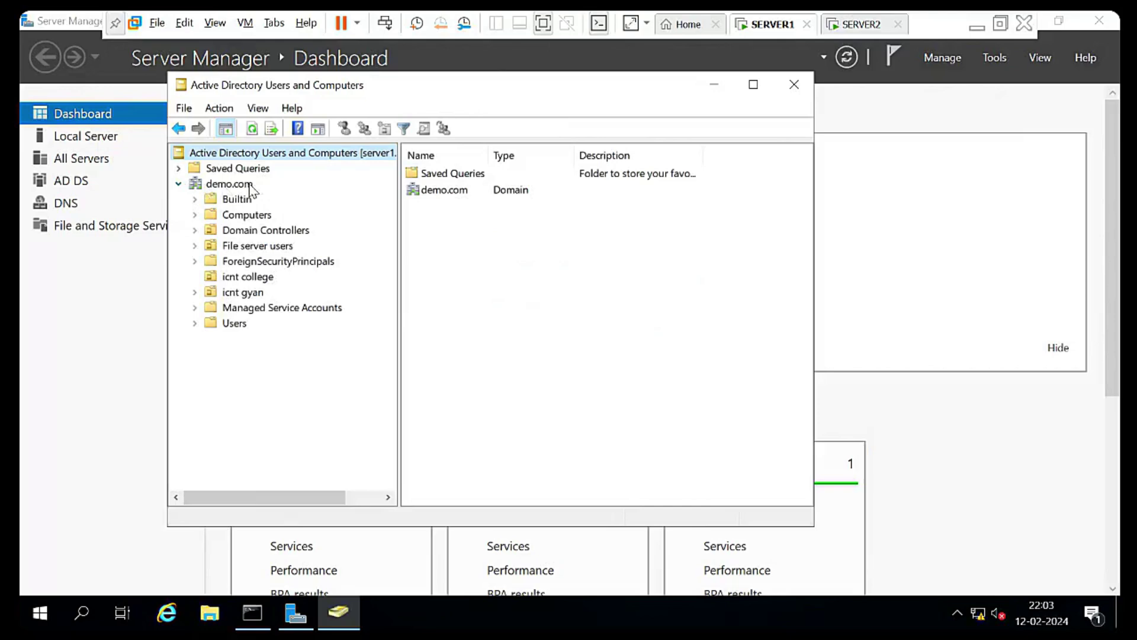
right_click(280, 148)
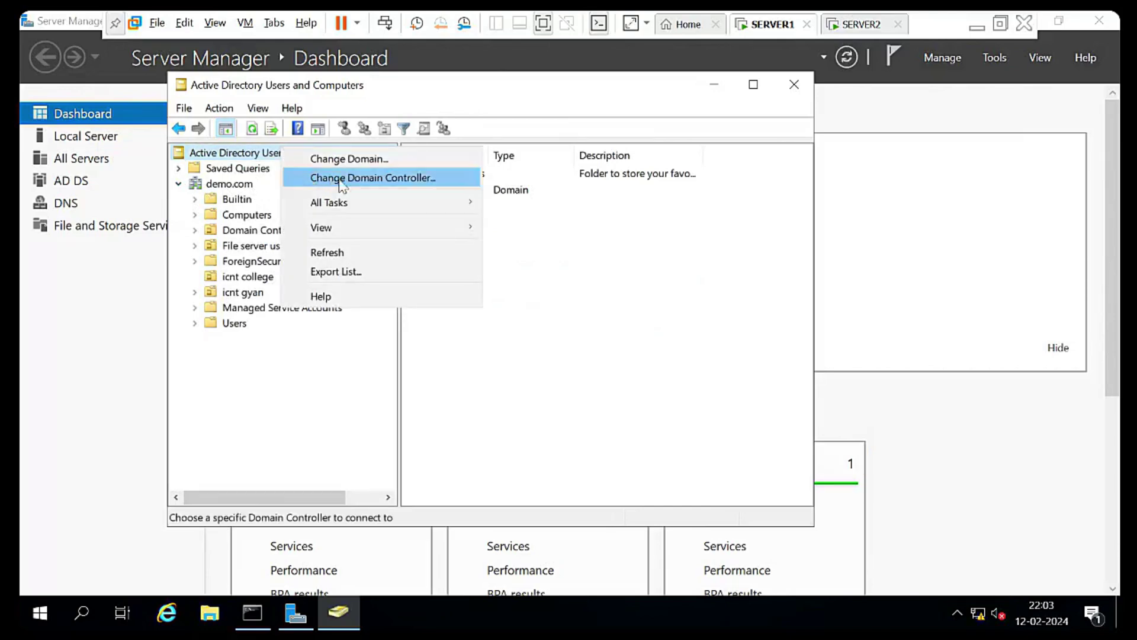
left_click(516, 275)
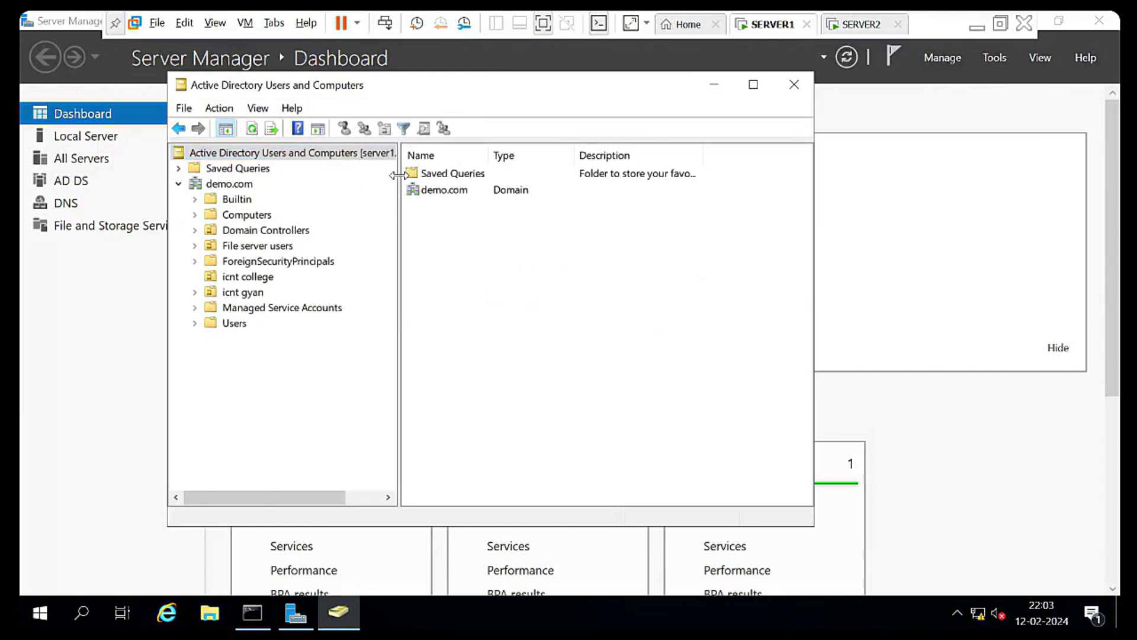
left_click_drag(399, 200, 503, 190)
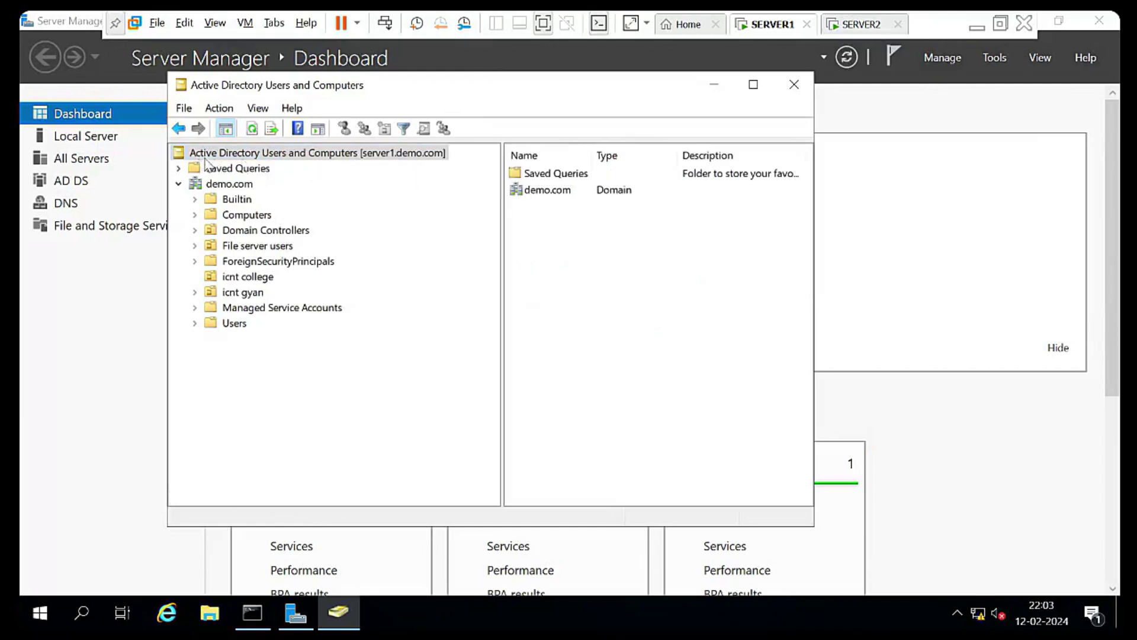
Switch the console's domain controller to server2.demo.com and expand demo.com
right_click(377, 155)
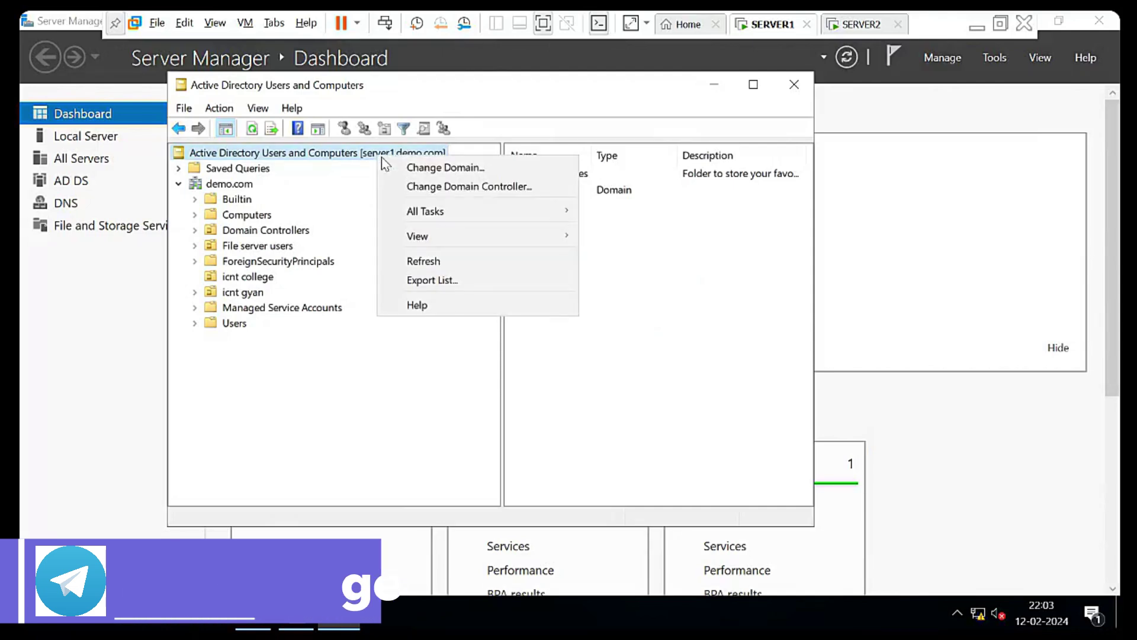
left_click(414, 185)
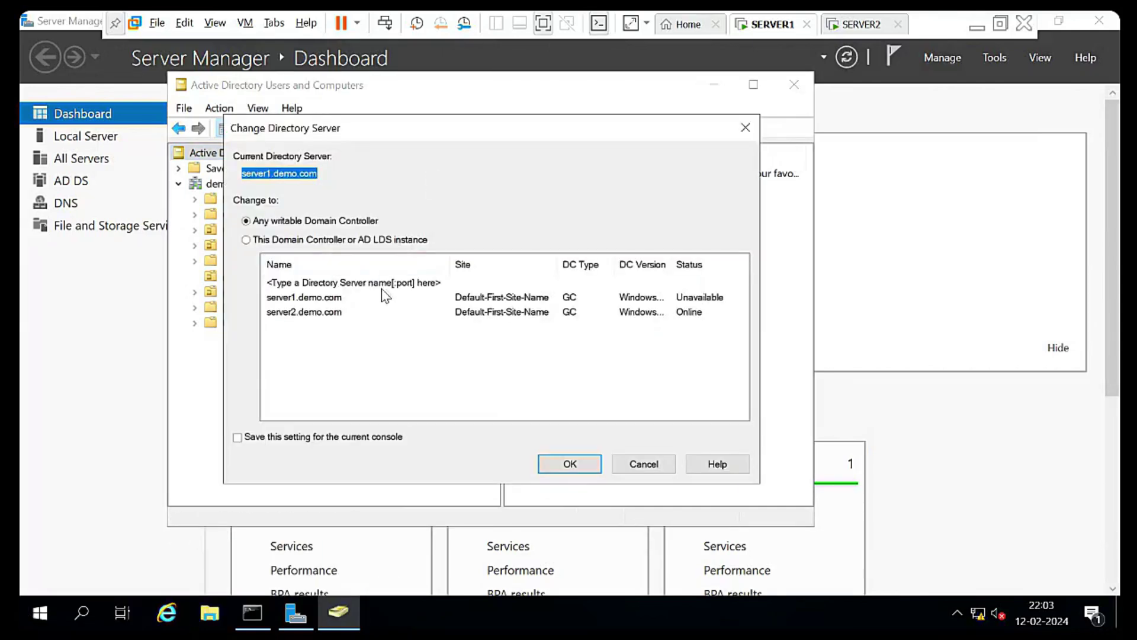
left_click(301, 313)
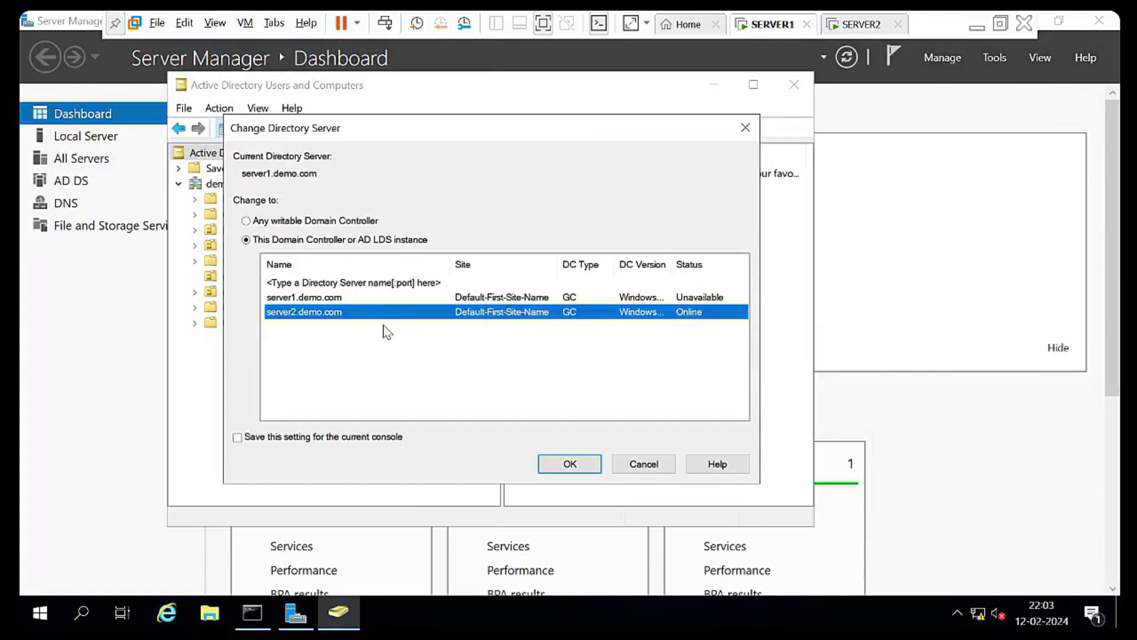
left_click(560, 468)
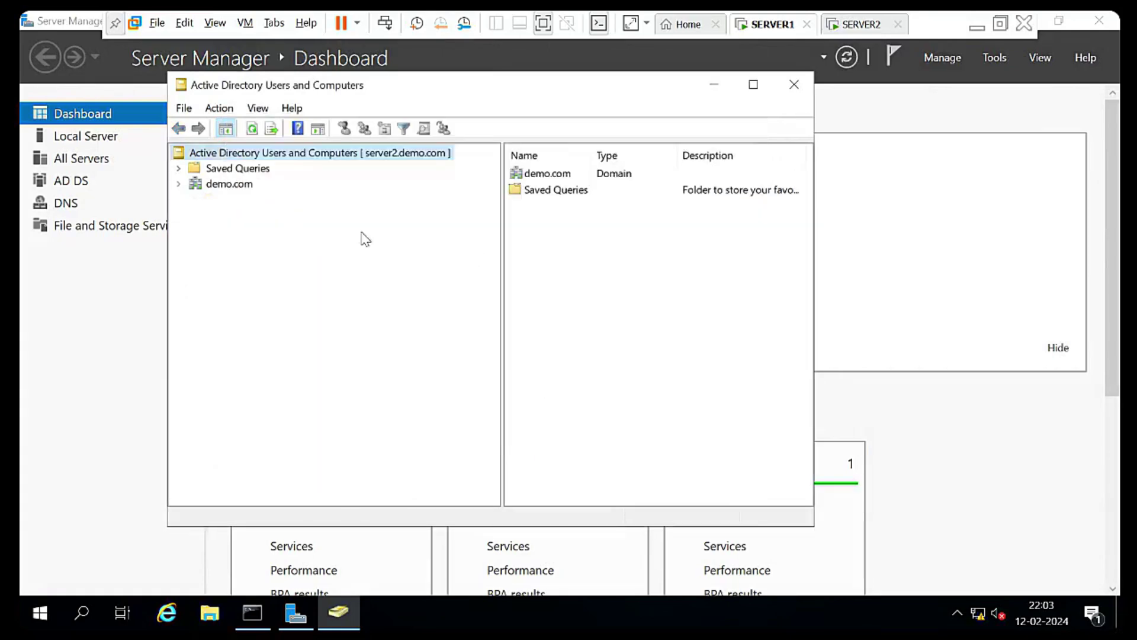
right_click(315, 156)
left_click(240, 183)
left_click(236, 185)
Open demo.com's Operations Masters and transfer the RID master to server2.demo.com
right_click(237, 186)
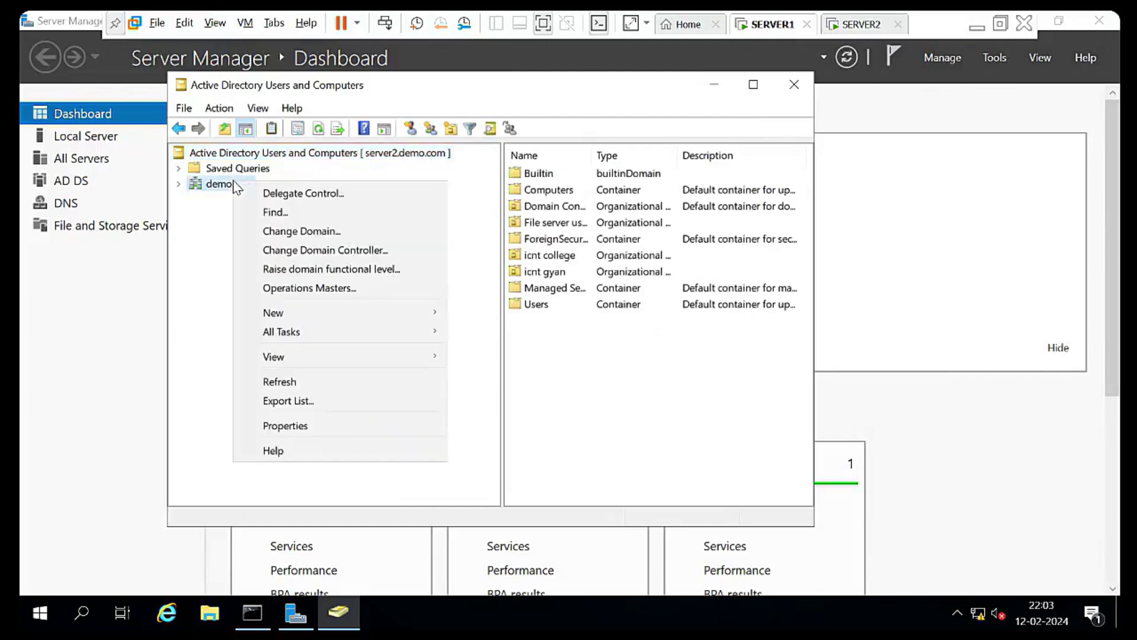
left_click(309, 289)
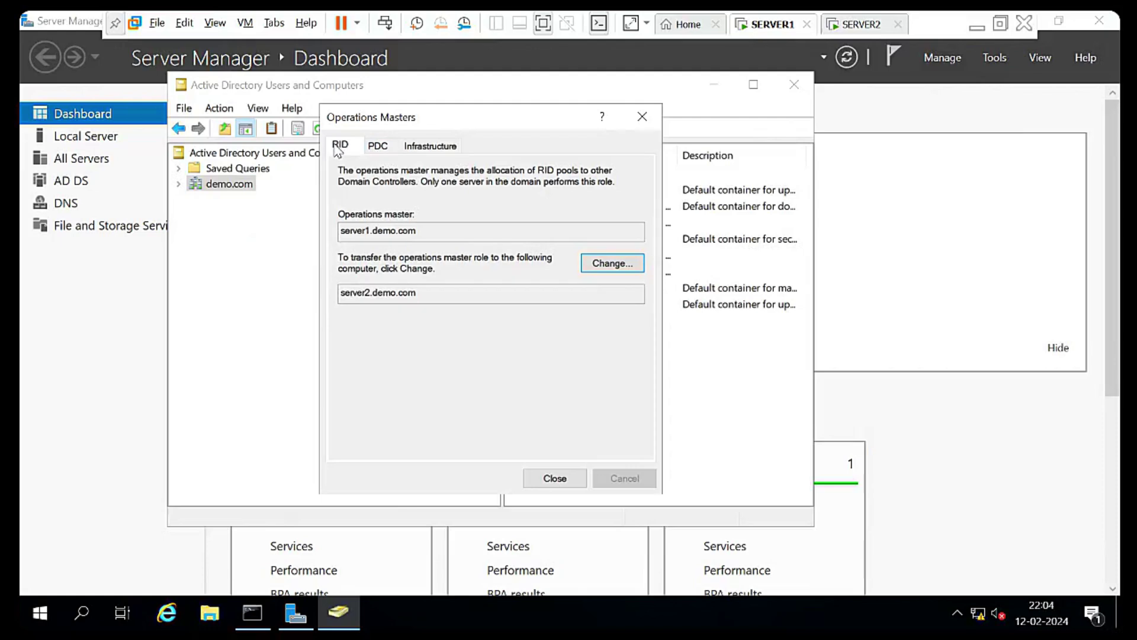
left_click(377, 145)
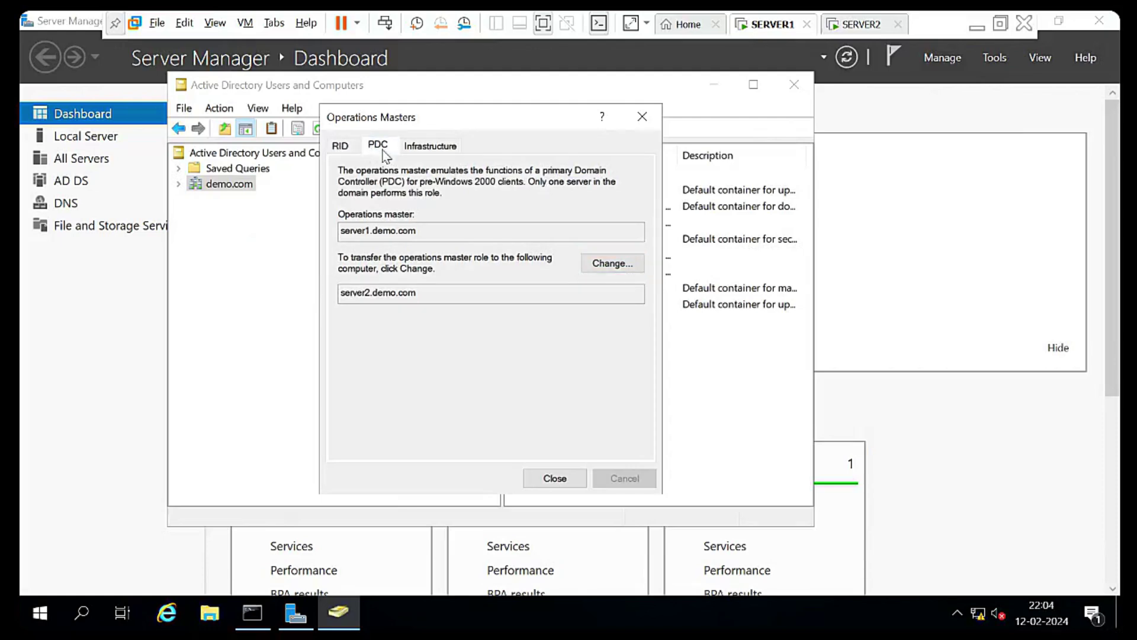
left_click(432, 152)
left_click(343, 148)
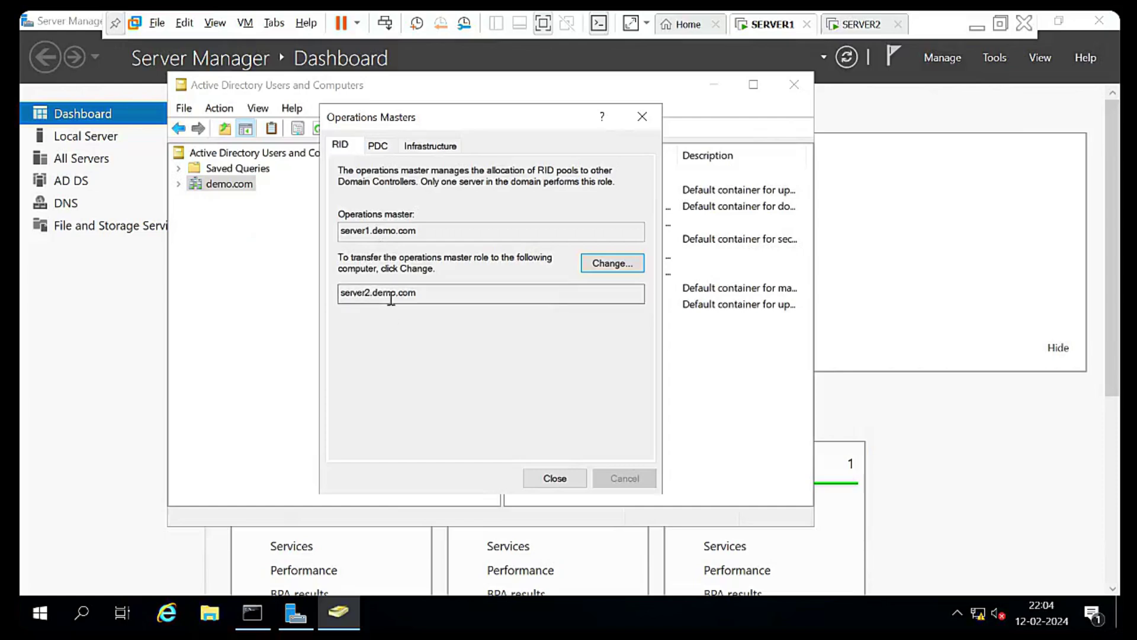
left_click(613, 273)
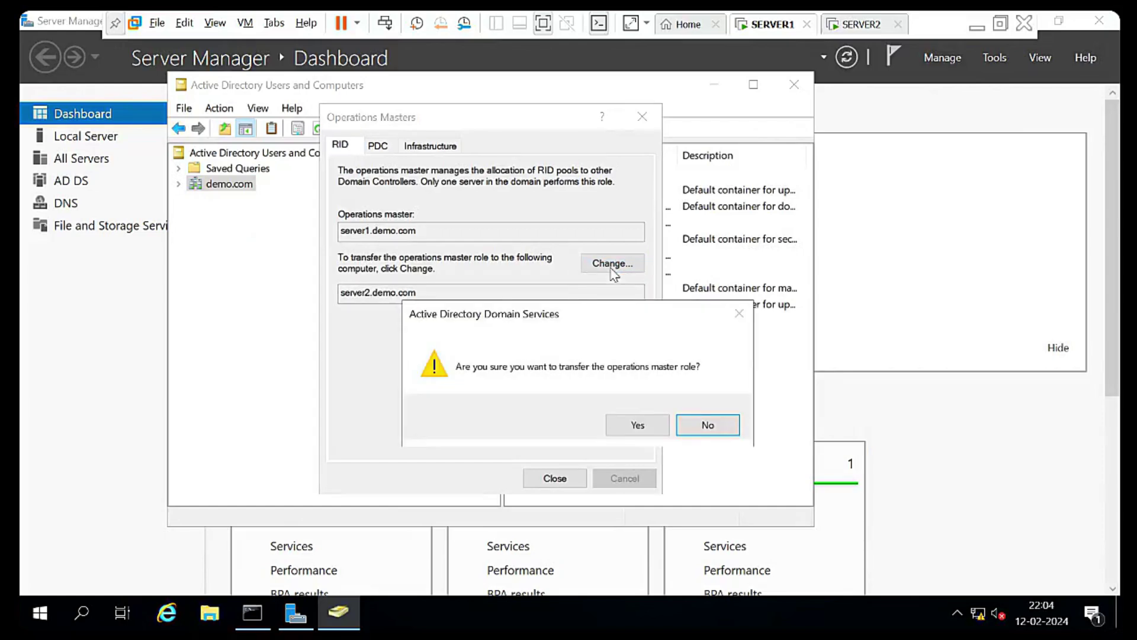
left_click(634, 426)
left_click(693, 429)
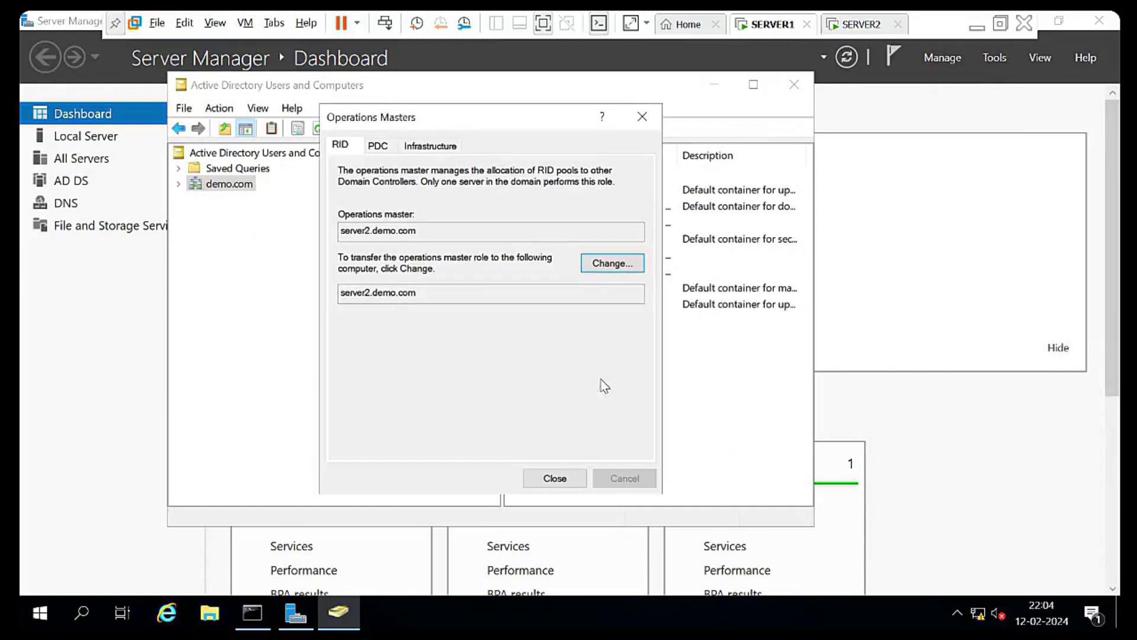
Transfer the PDC and Infrastructure master roles to server2.demo.com
left_click(379, 149)
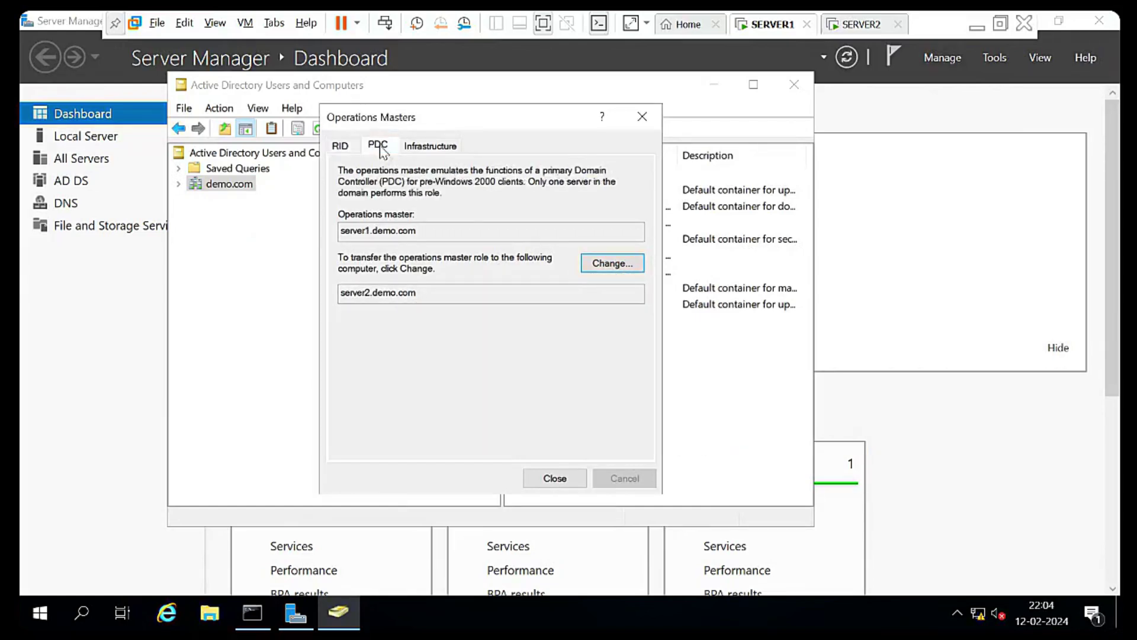
left_click(606, 267)
left_click(635, 426)
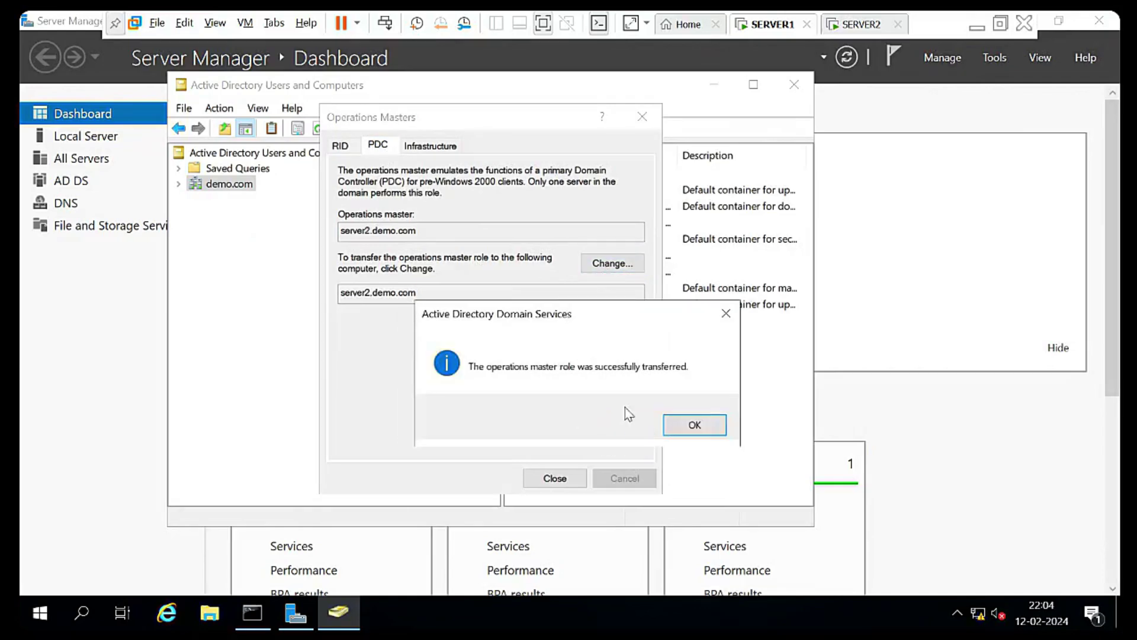
left_click(691, 426)
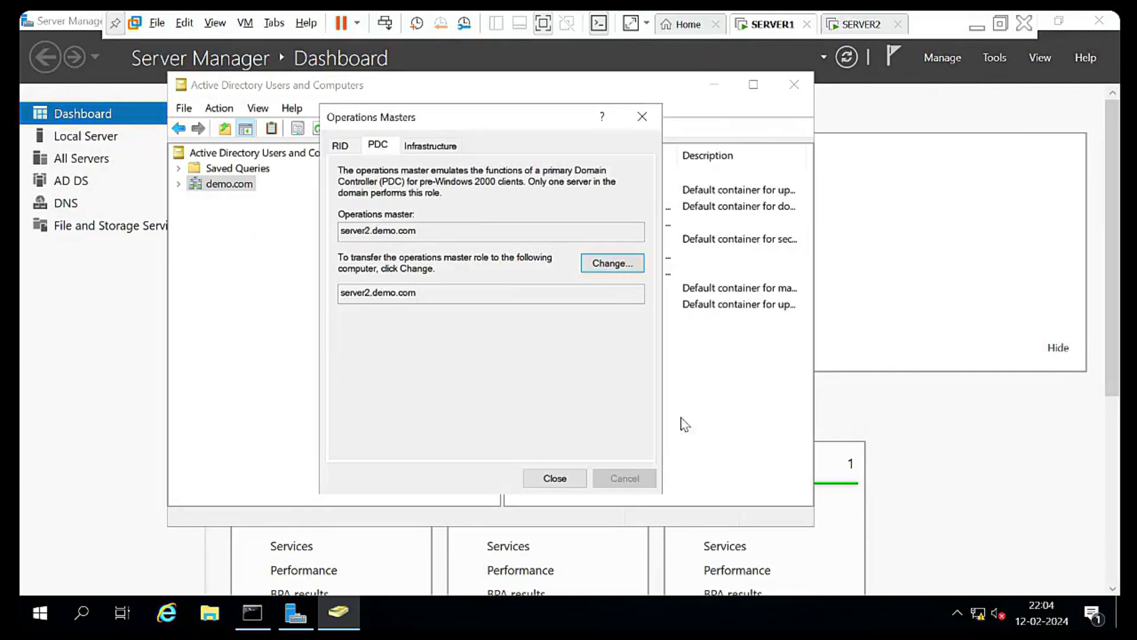
left_click(437, 148)
left_click(619, 264)
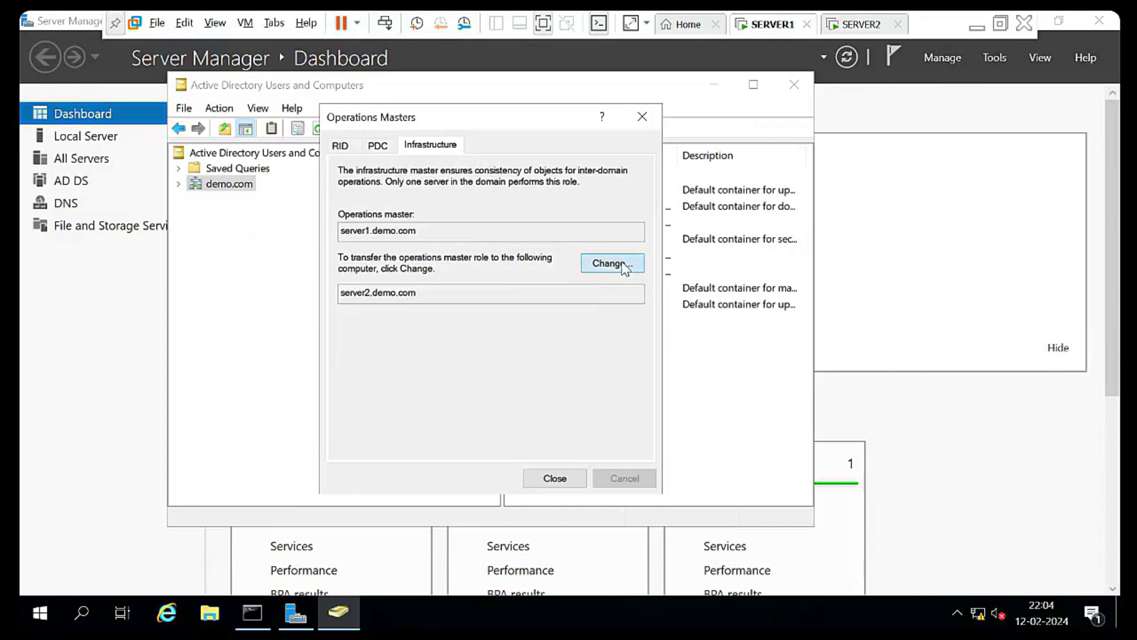
left_click(635, 431)
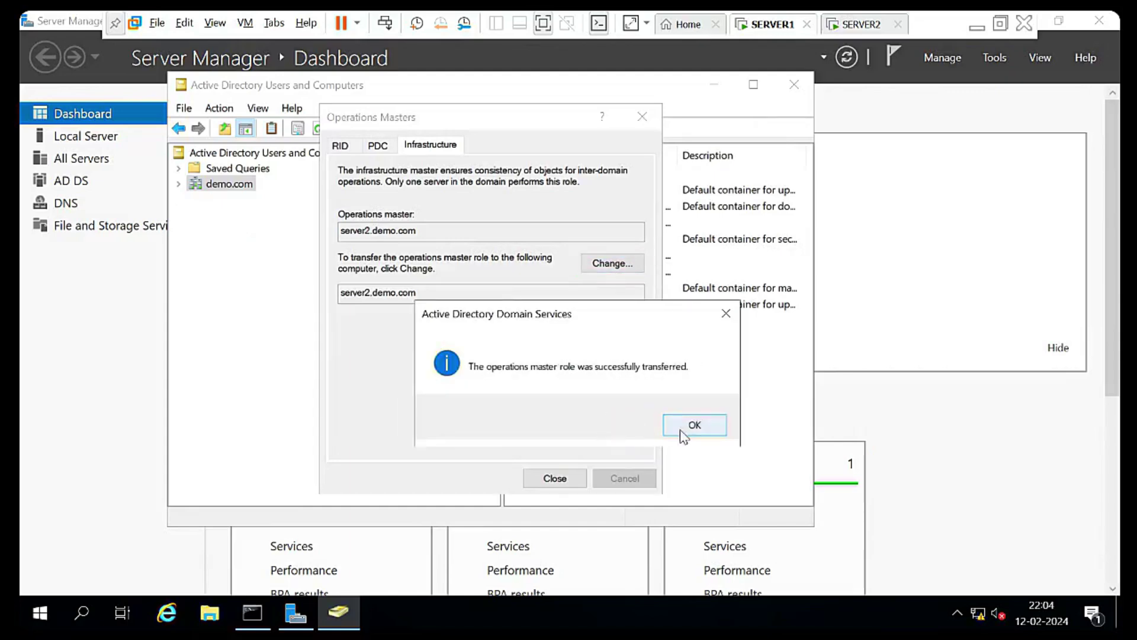
left_click(686, 430)
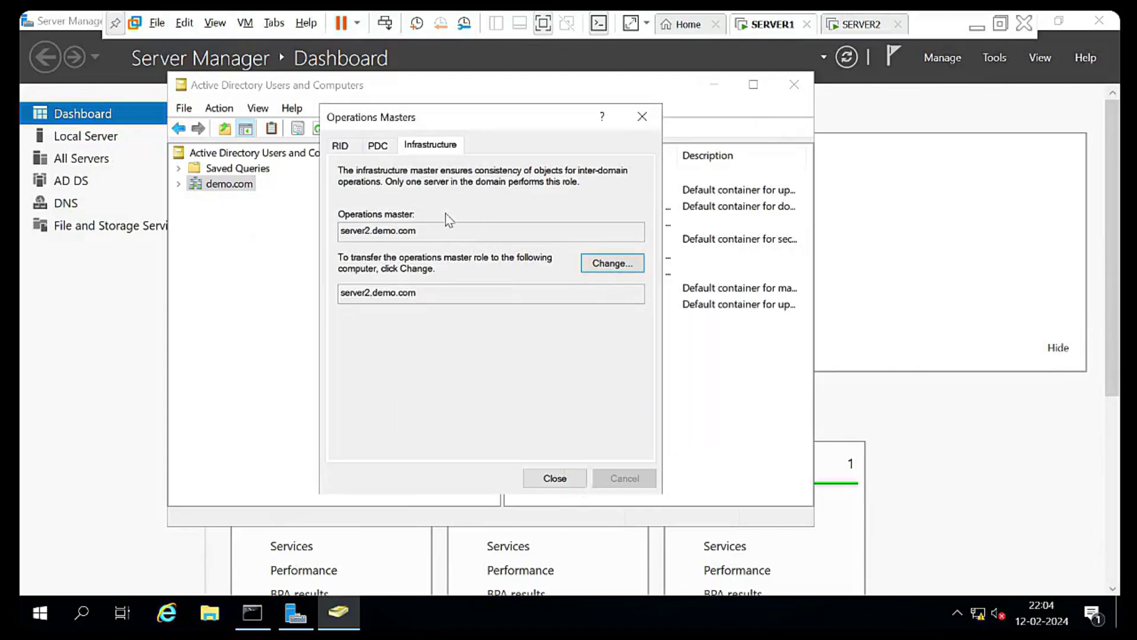
Recheck the RID, PDC and Infrastructure tabs show server2.demo.com, then close Operations Masters
left_click(378, 146)
left_click(340, 145)
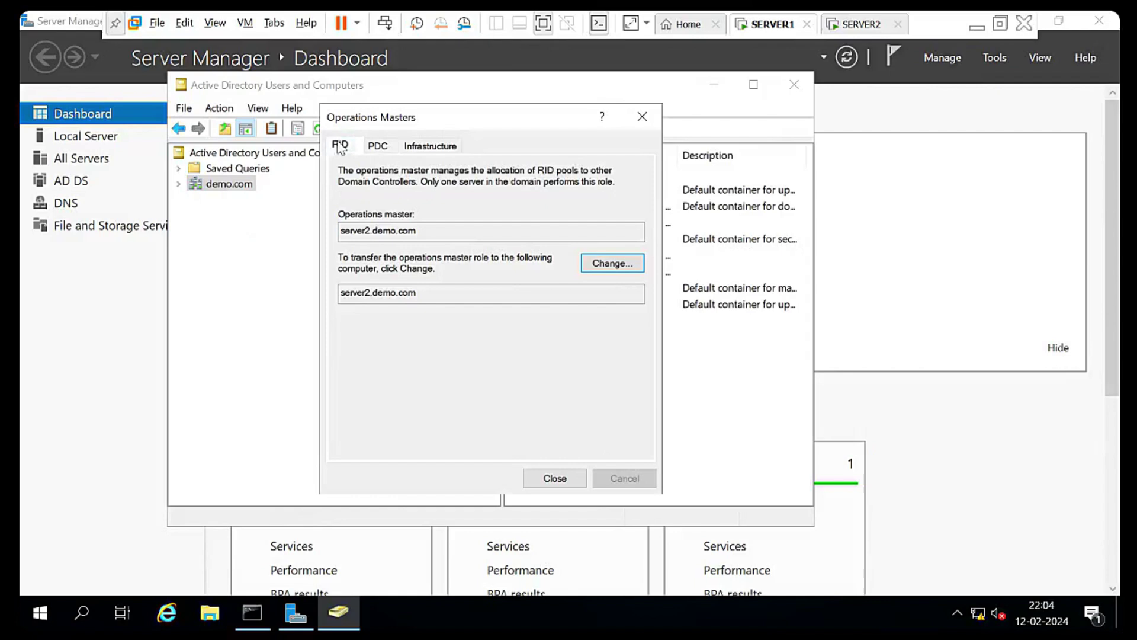
left_click(376, 145)
left_click(425, 148)
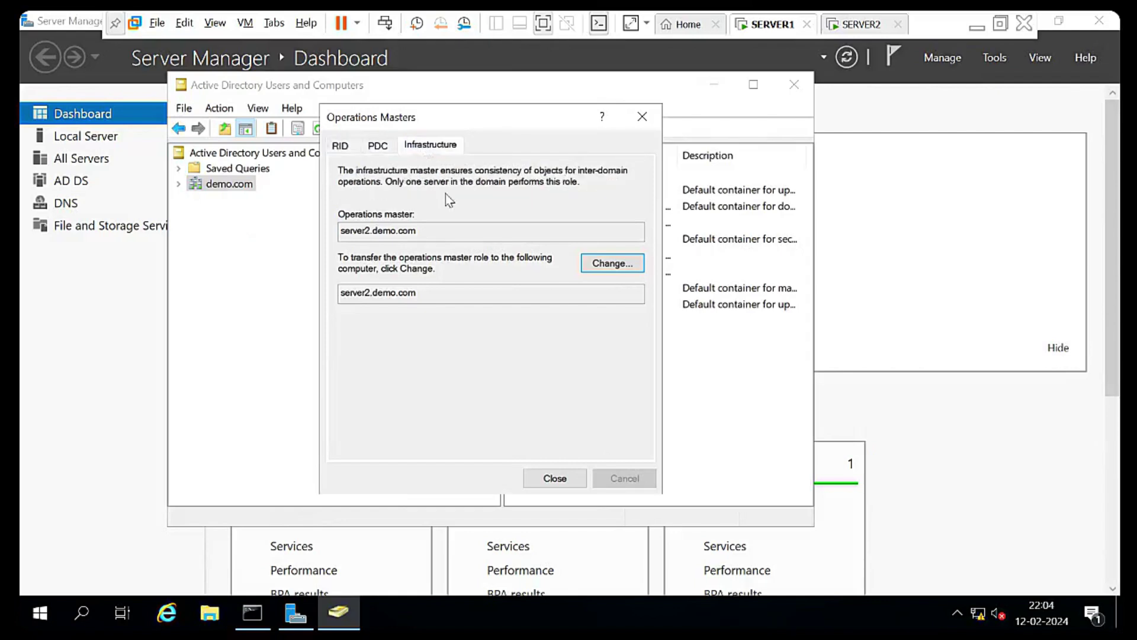
left_click(539, 478)
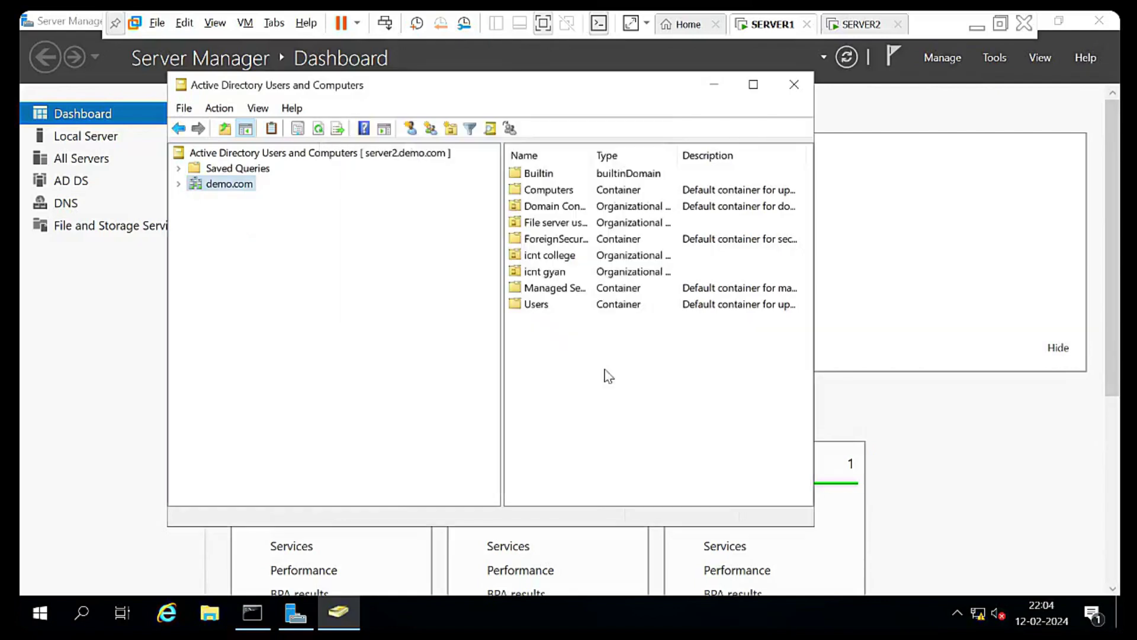
Rerun netdom query fsmo on SERVER2 and SERVER1, showing PDC, RID and Infrastructure on server2
left_click(866, 24)
key("Up")
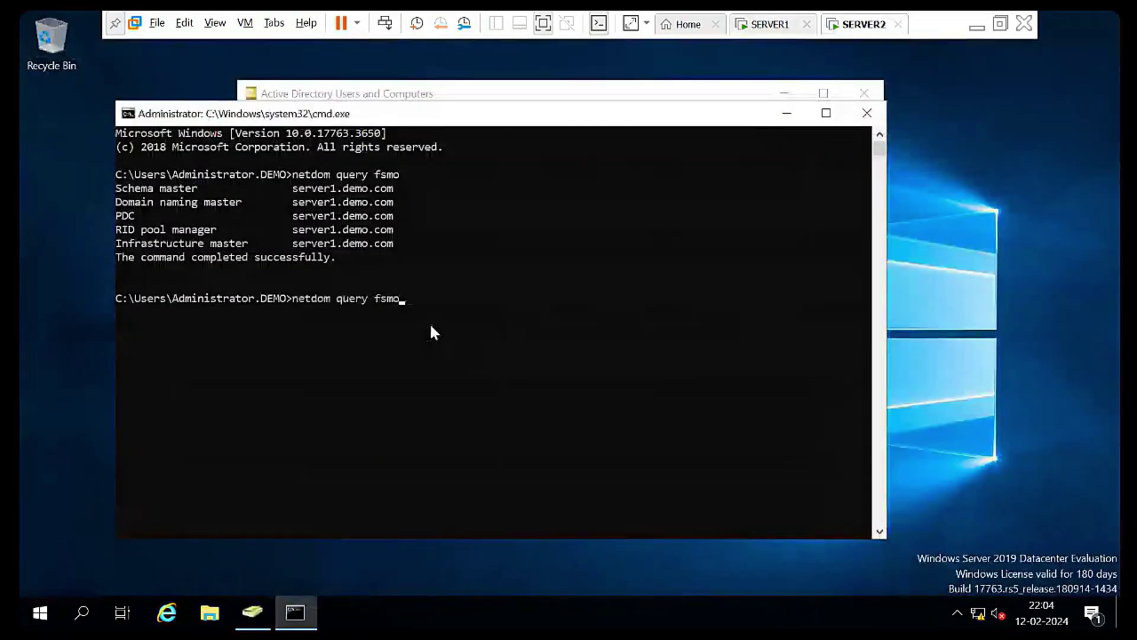
key("Return")
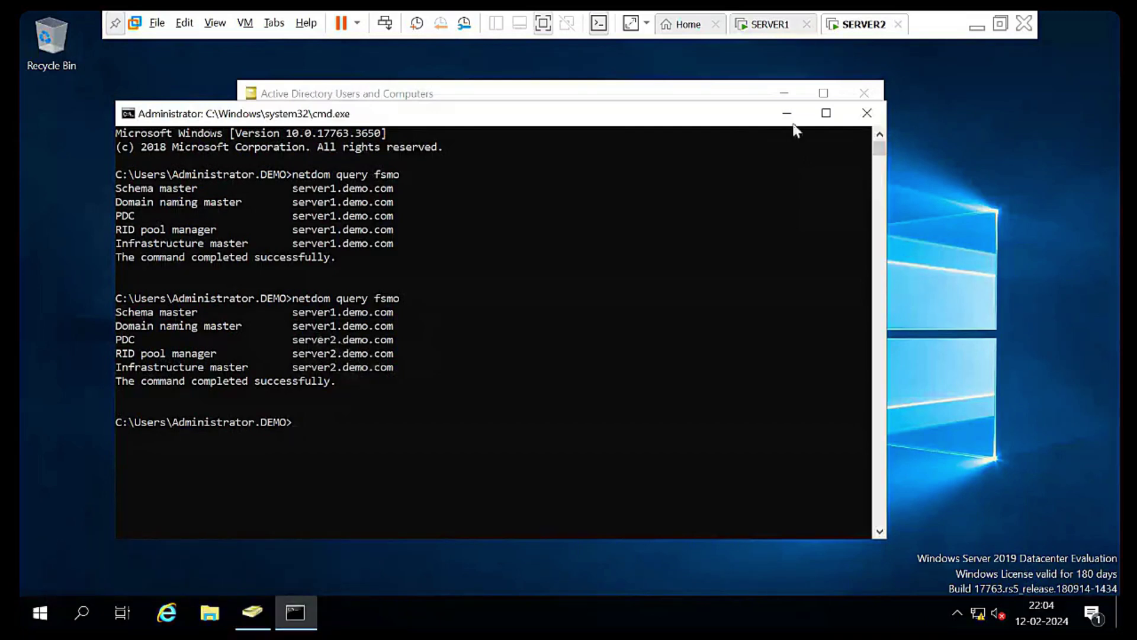
left_click(772, 25)
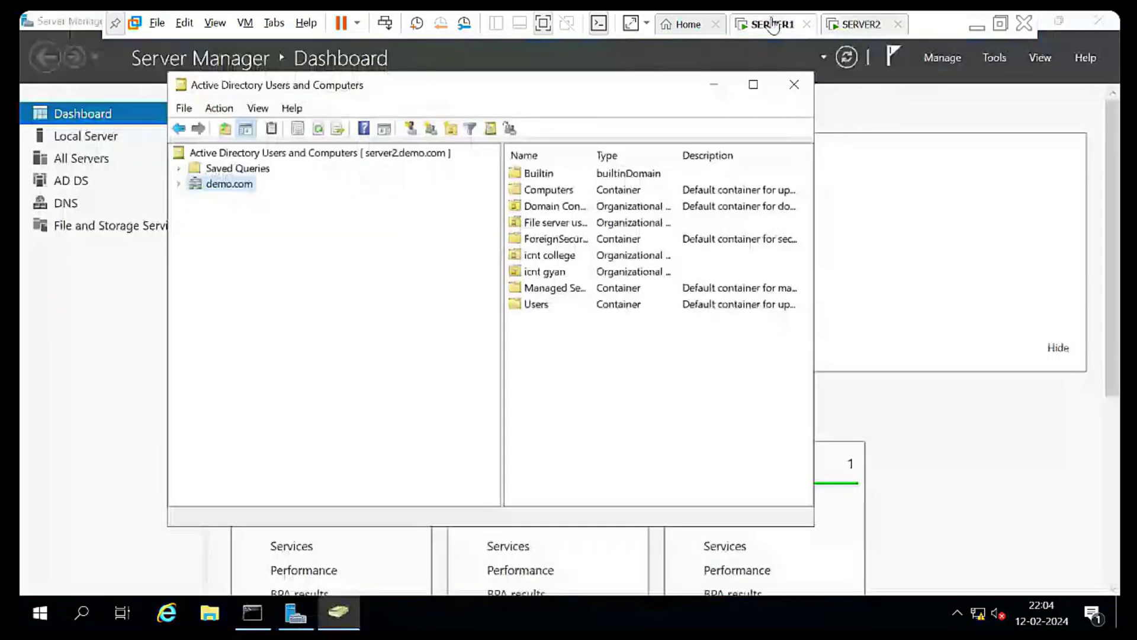
left_click(253, 613)
key("Up")
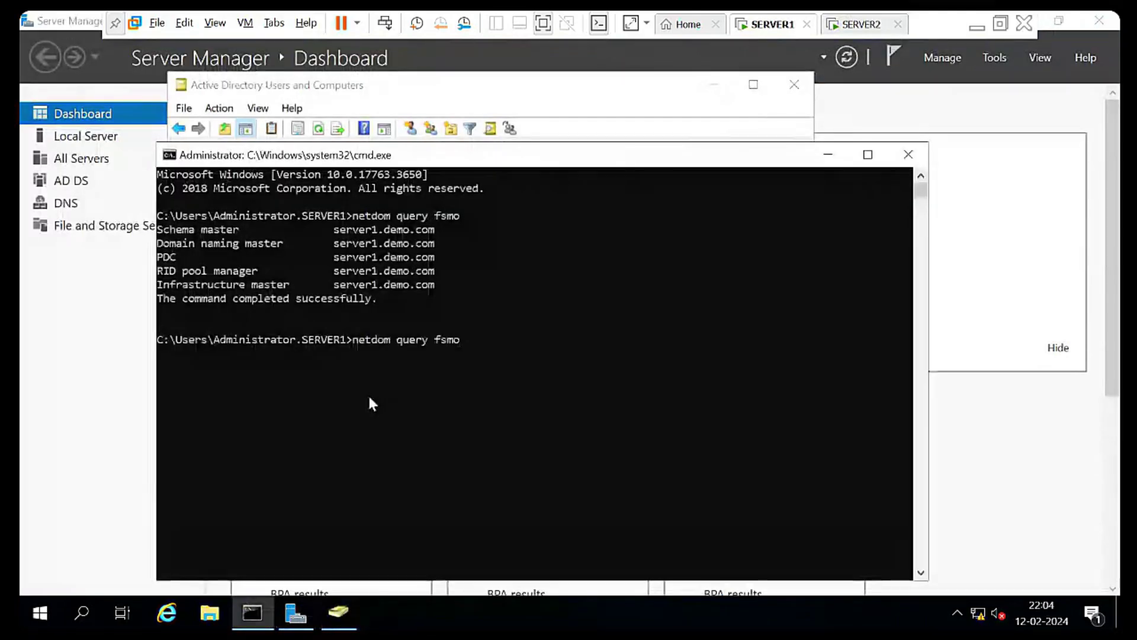
key("Return")
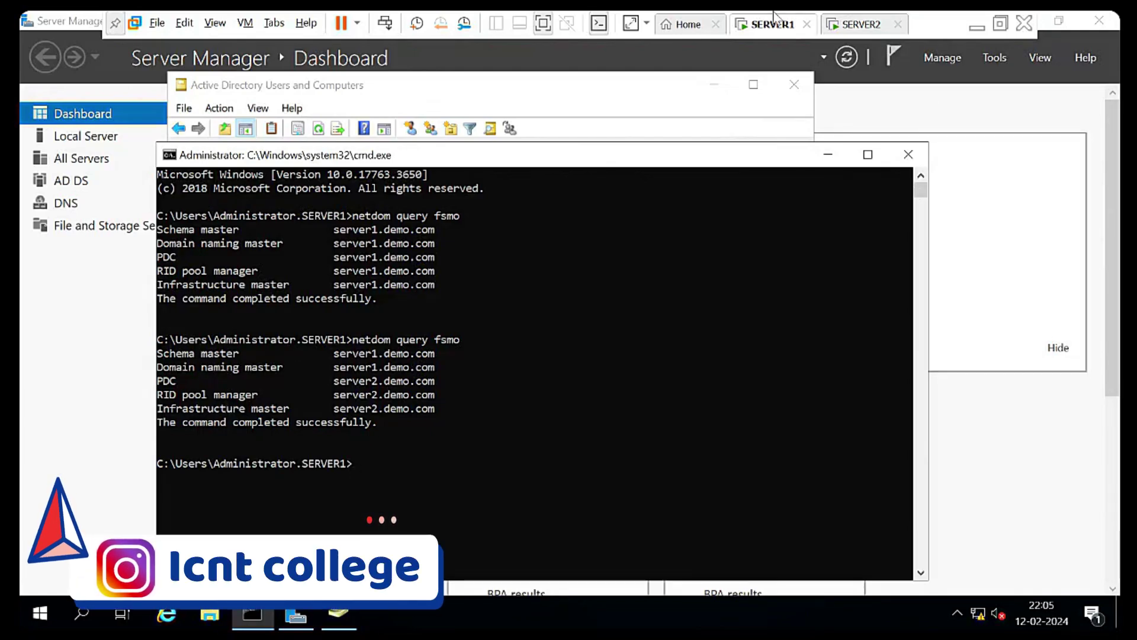
Open Active Directory Domains and Trusts from Tools and connect it to server2.demo.com
left_click(1000, 60)
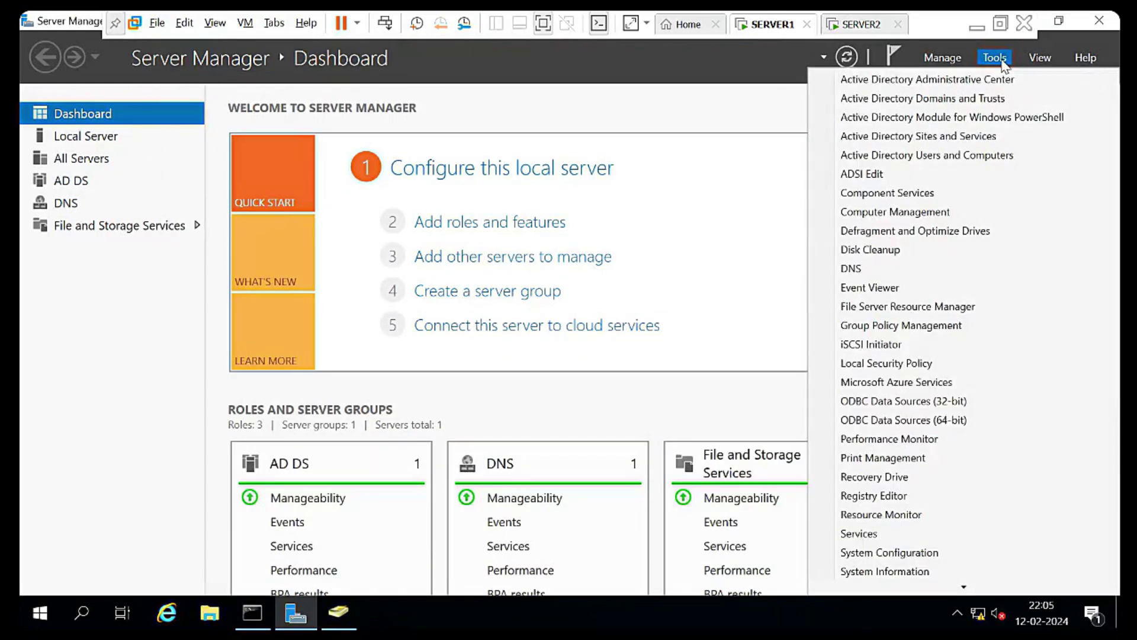
left_click(948, 99)
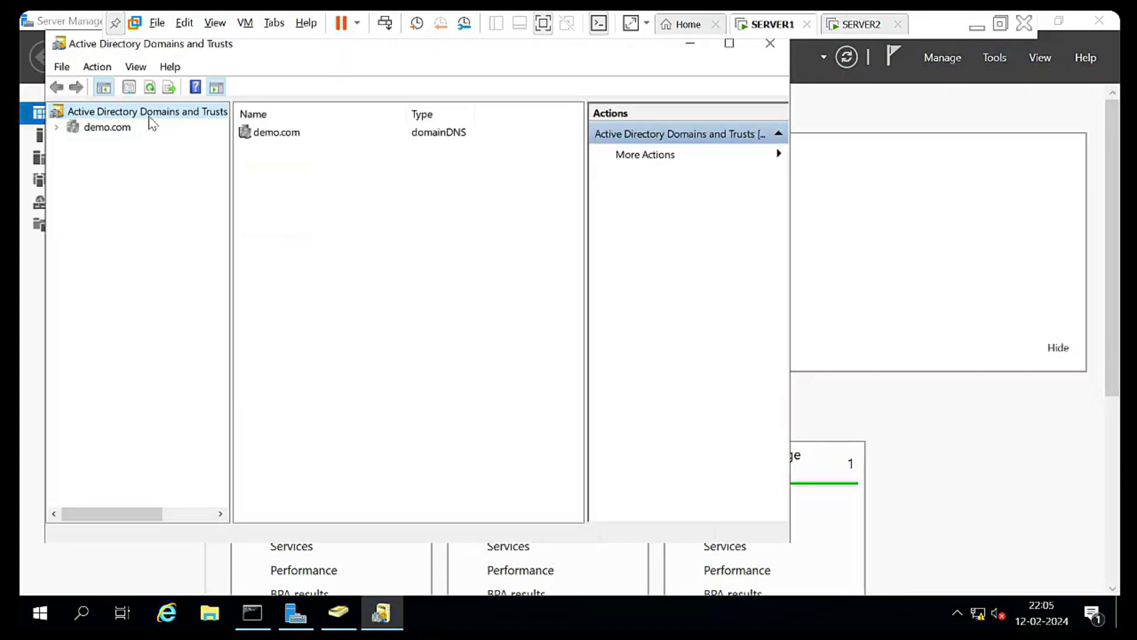
left_click_drag(230, 180, 348, 180)
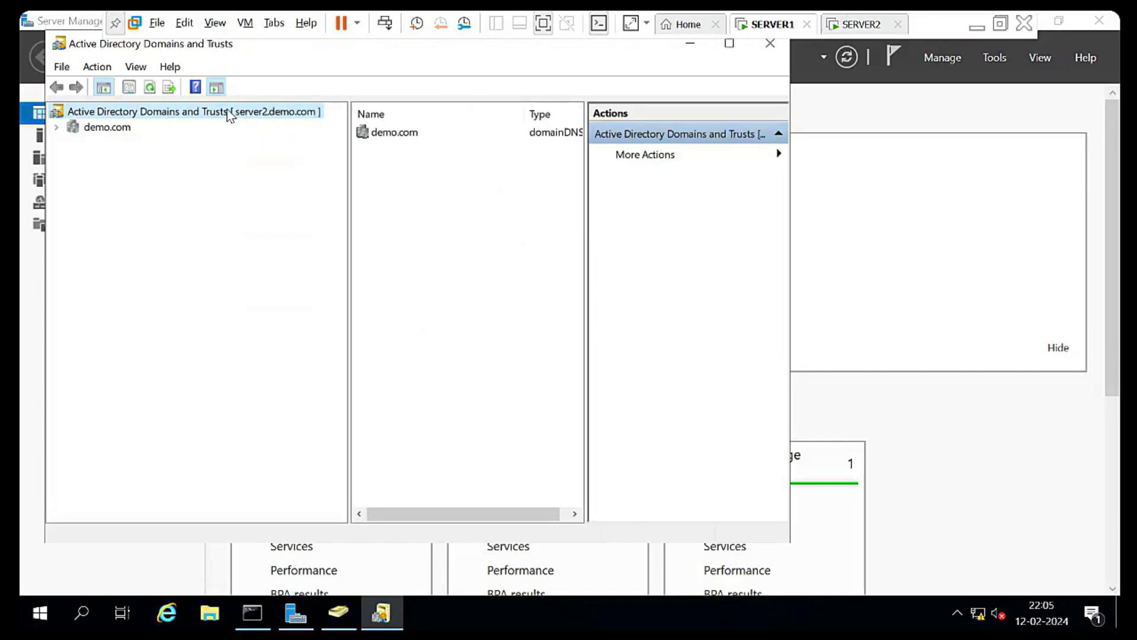
right_click(228, 110)
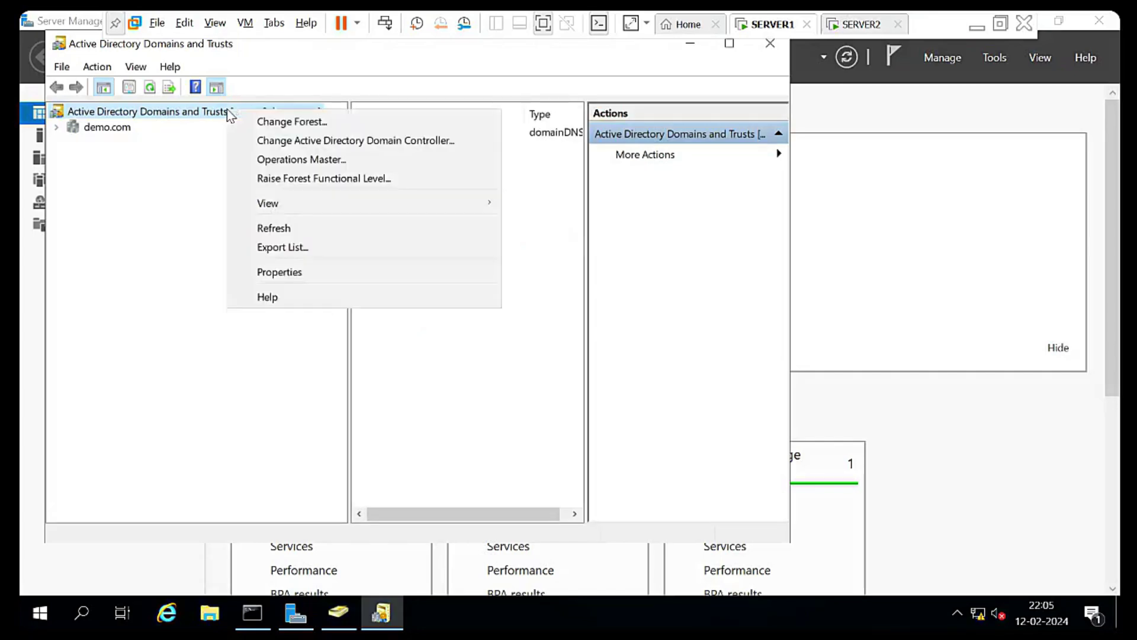
left_click(298, 146)
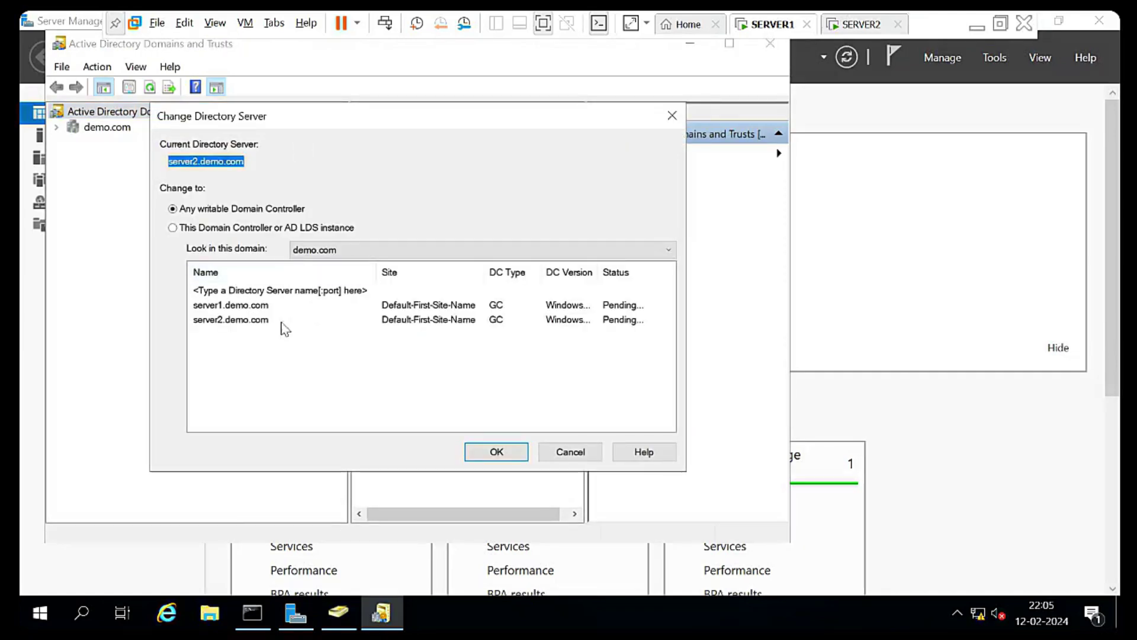
left_click(235, 321)
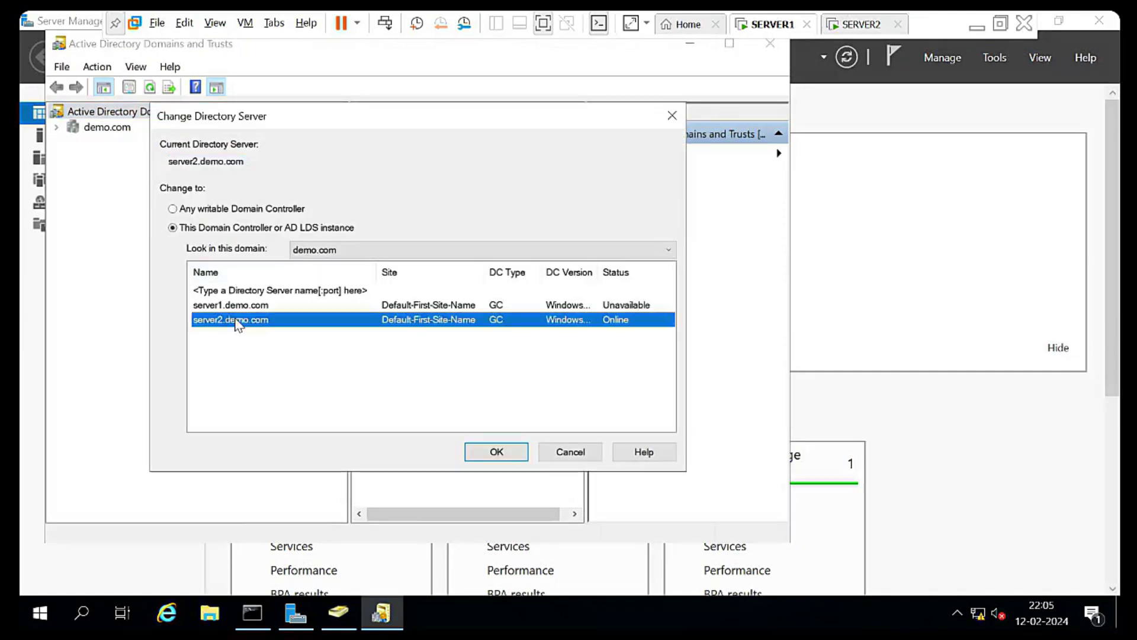
left_click(542, 455)
Transfer the domain naming master role to server2.demo.com from the root's Operations Master
left_click(121, 130)
right_click(120, 130)
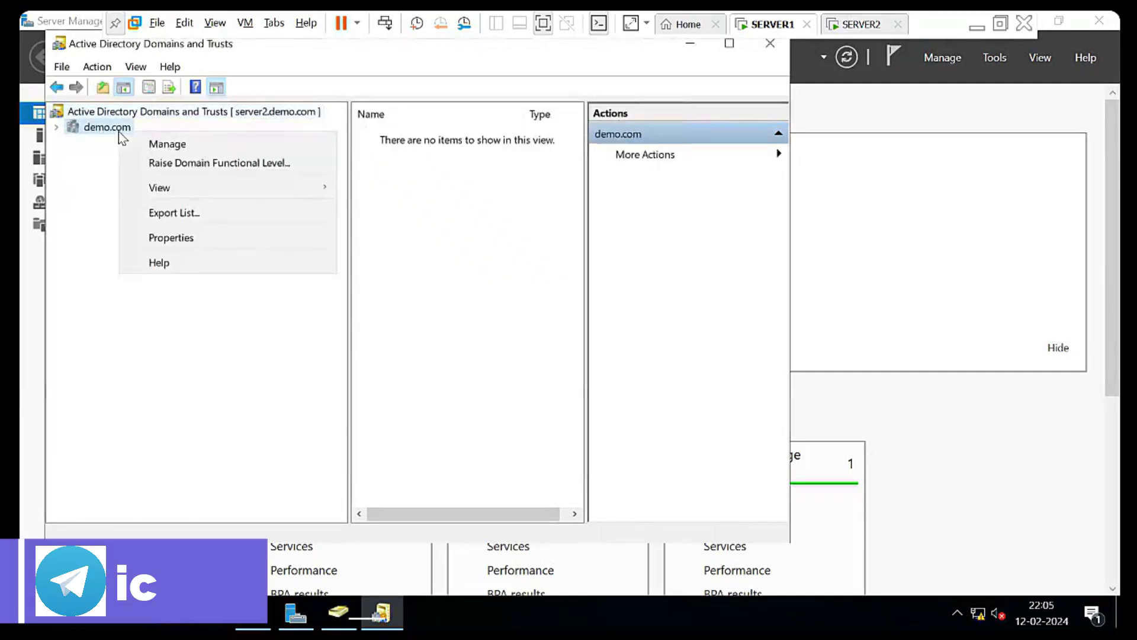
left_click(163, 112)
right_click(163, 113)
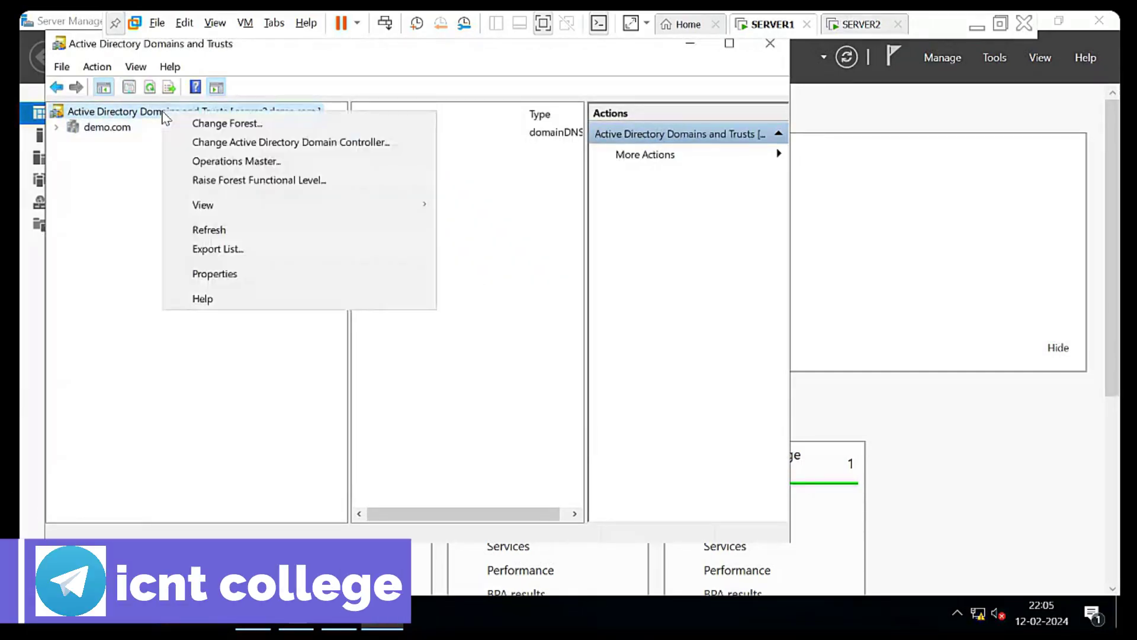
left_click(222, 162)
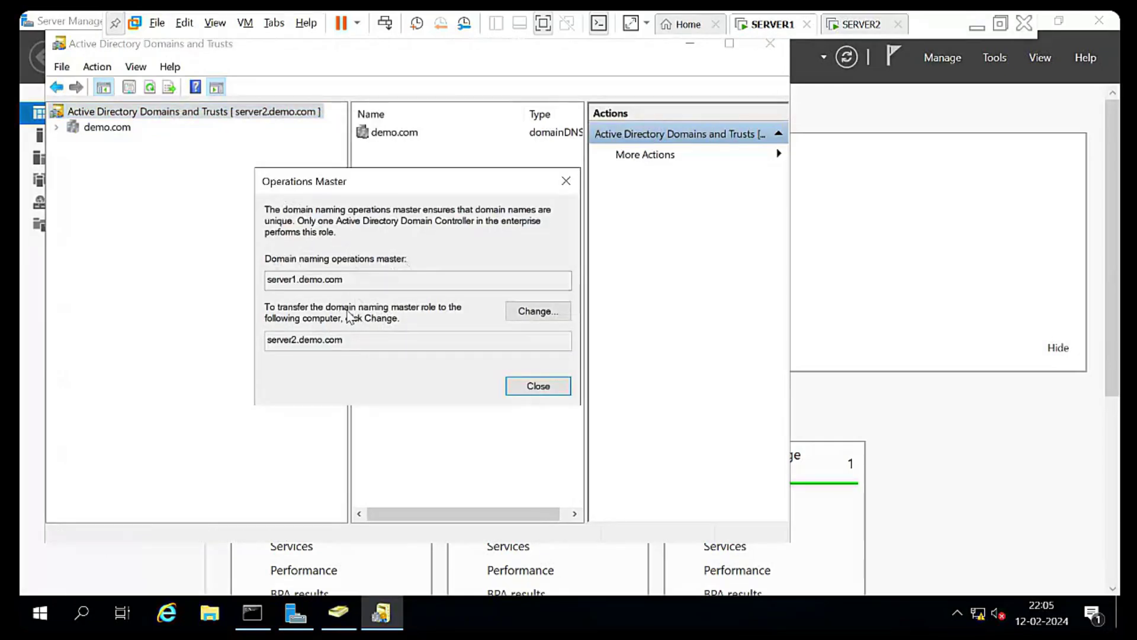
left_click(551, 313)
left_click(631, 425)
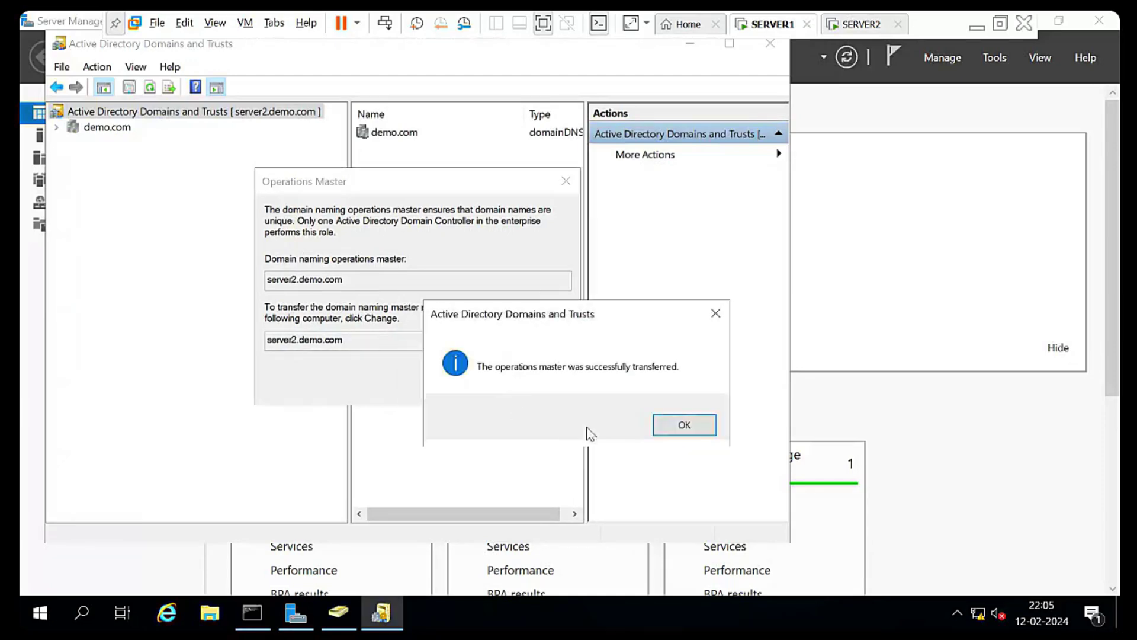
left_click(680, 425)
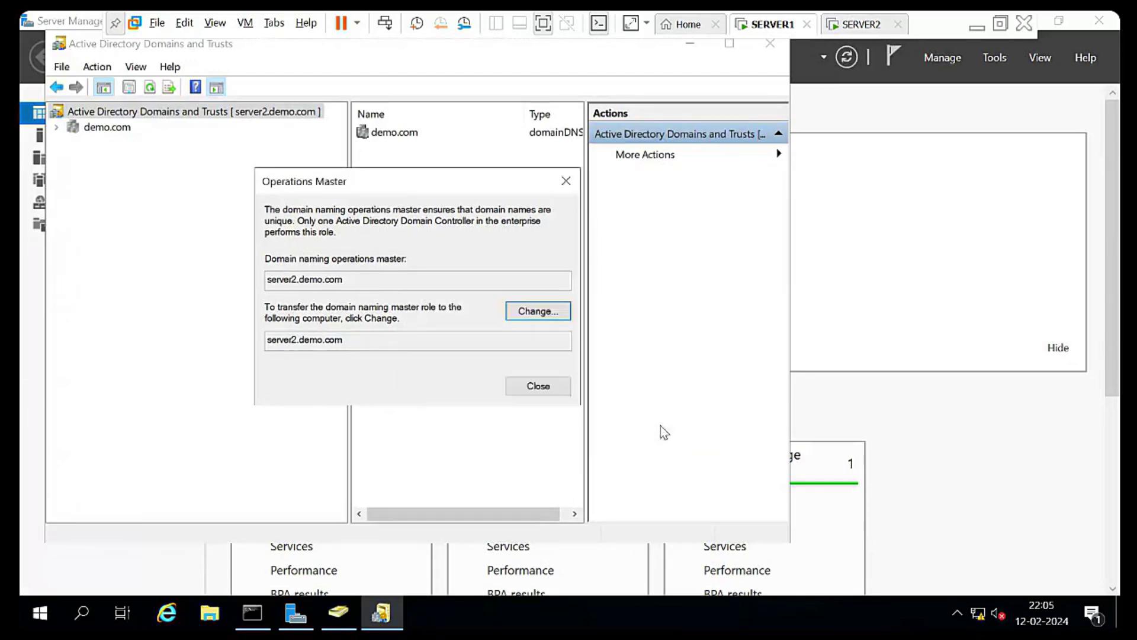
left_click(532, 394)
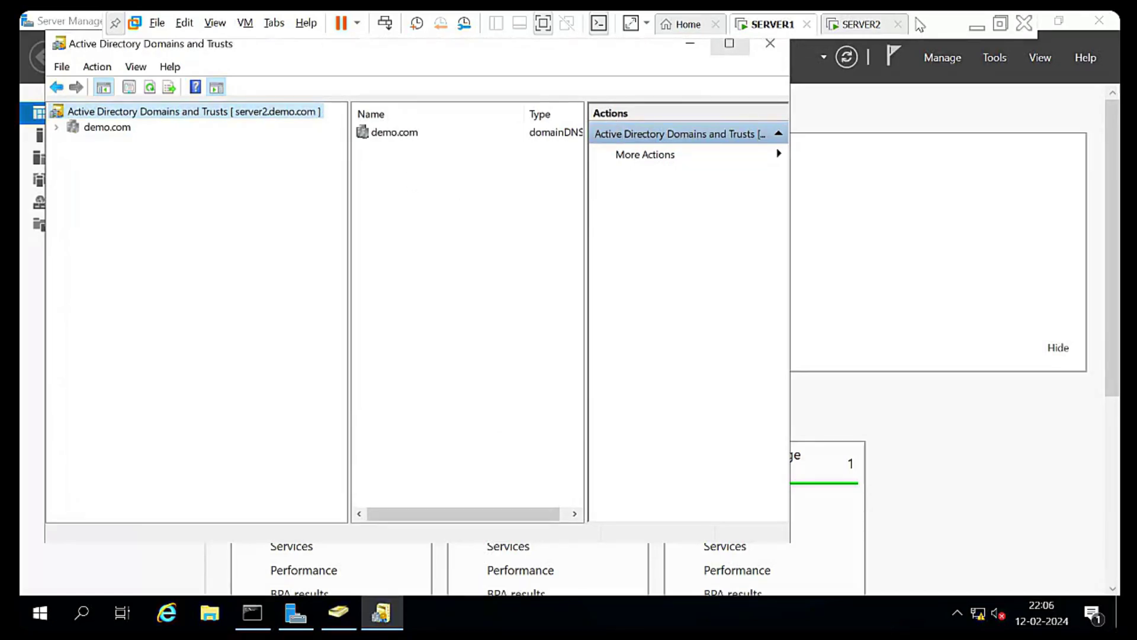
Rerun netdom query fsmo on SERVER2 to verify the domain naming transfer
left_click(863, 24)
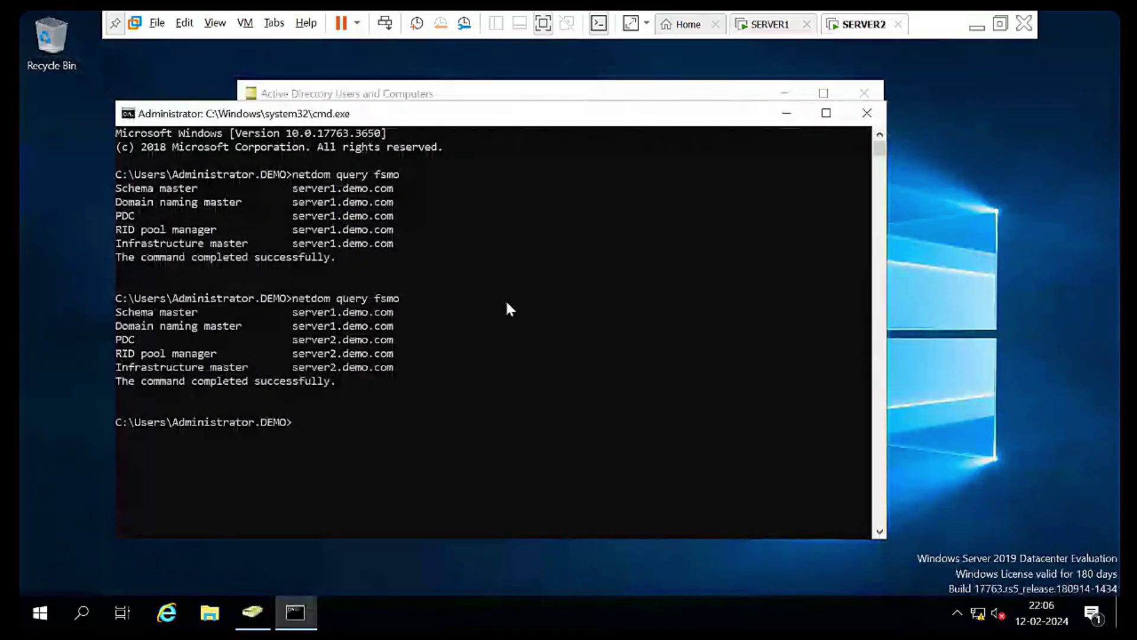
key("Up")
key("Return")
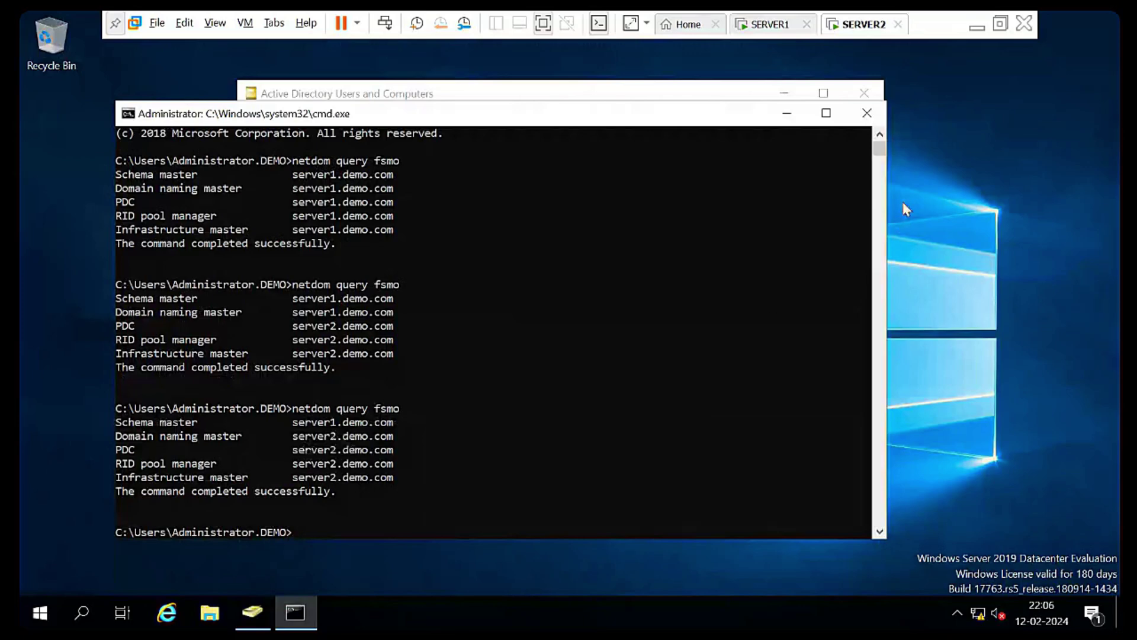
left_click(783, 24)
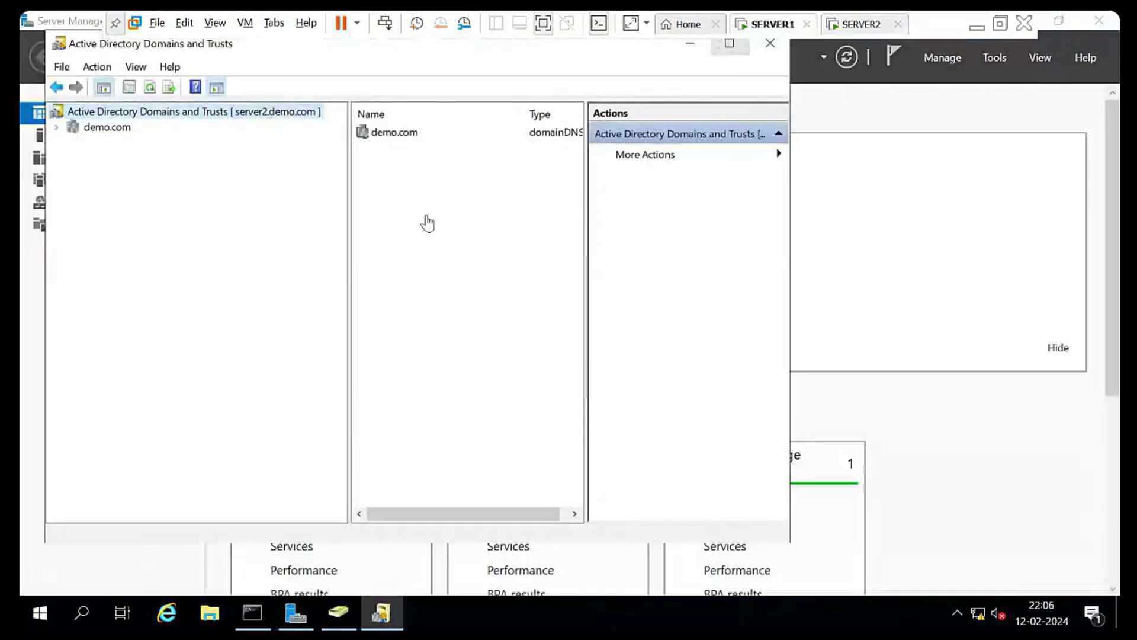
Close Domains and Trusts and rerun netdom query fsmo on SERVER1, leaving only Schema master there
left_click(769, 44)
left_click(262, 615)
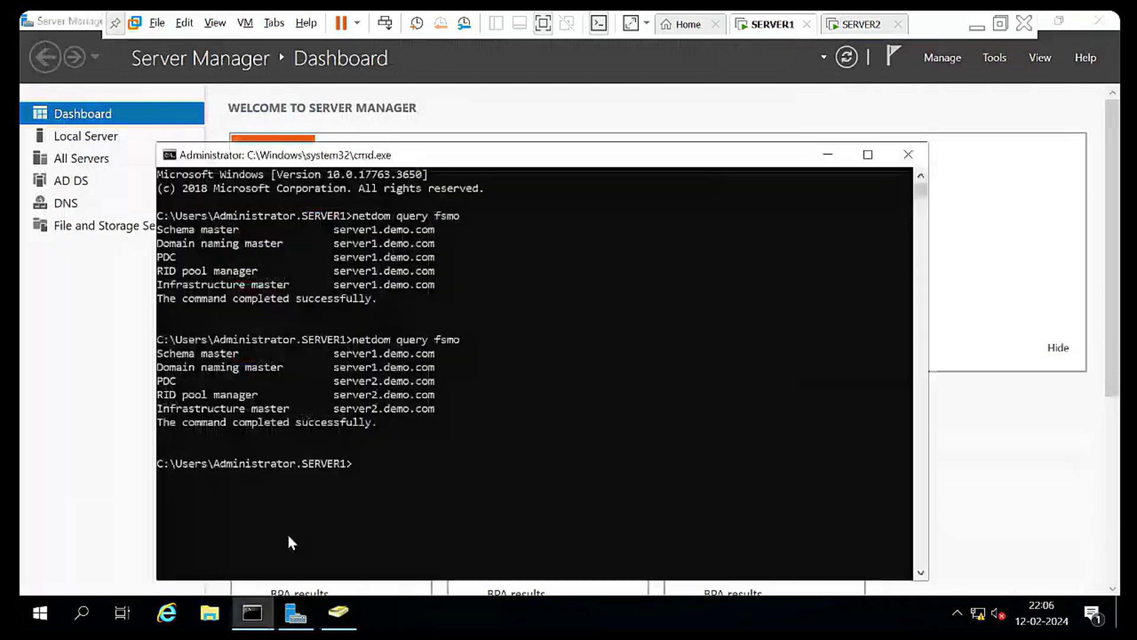
left_click(493, 465)
key("Up")
key("Return")
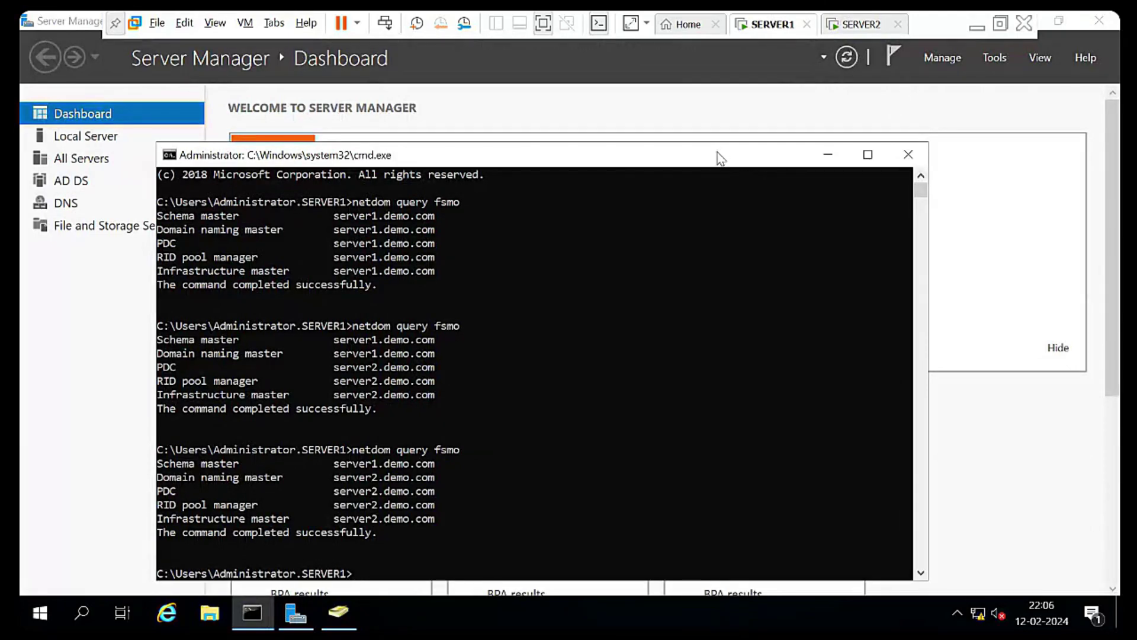
Launch an empty Microsoft Management Console with mmc from the Run box
key("super+r")
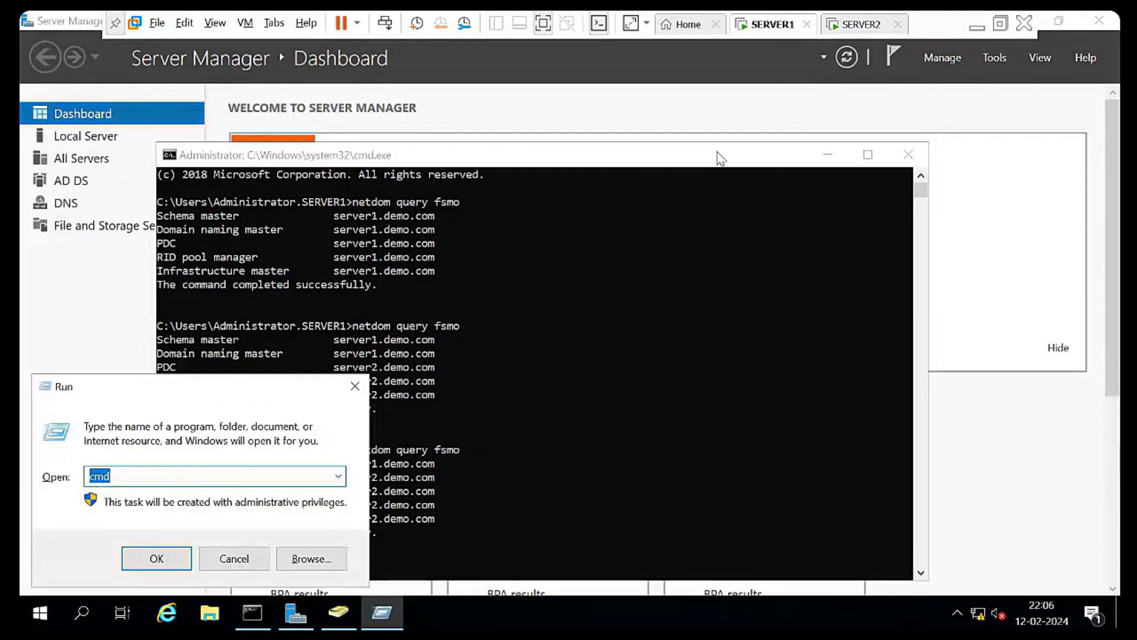
type("mmc")
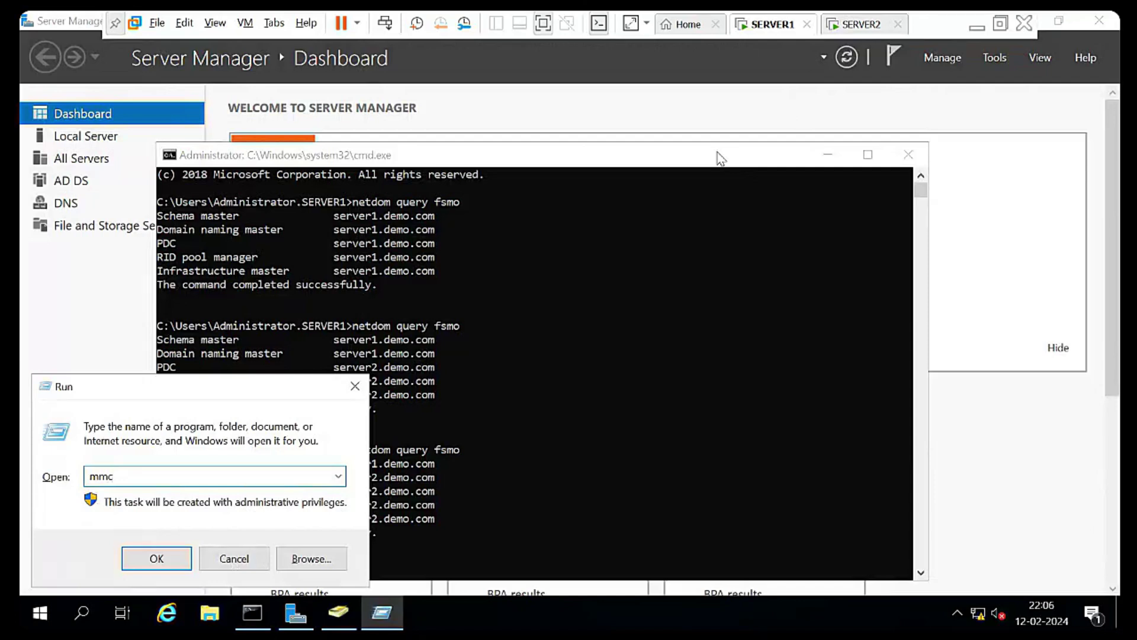
key("Return")
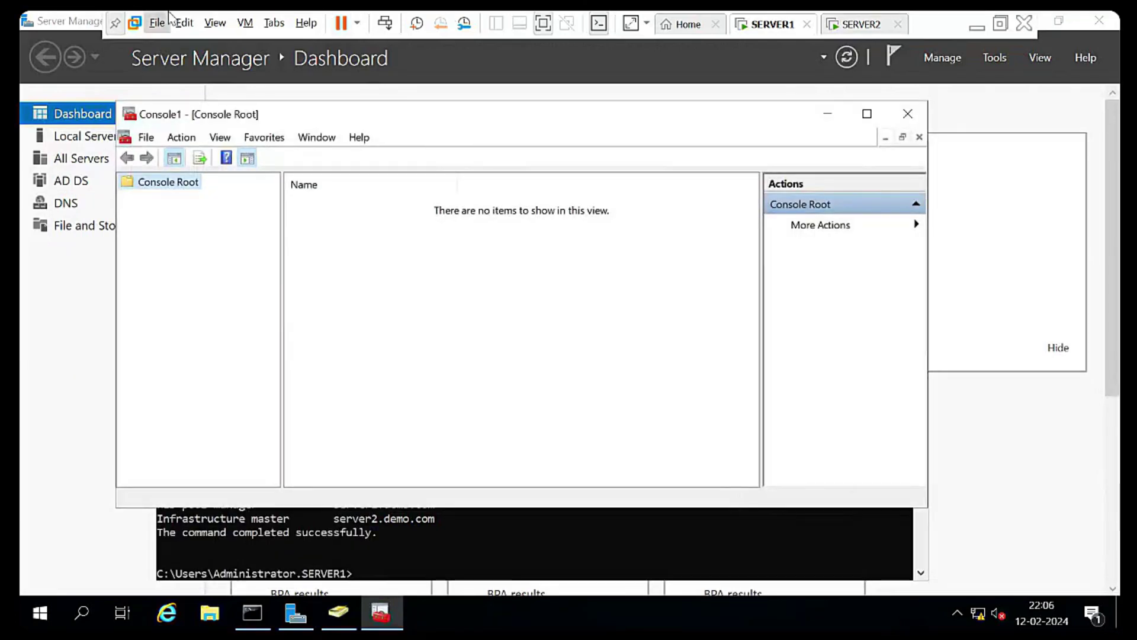
Open Add or Remove Snap-ins and browse the Active Directory snap-ins, finding no Schema entry
left_click(147, 138)
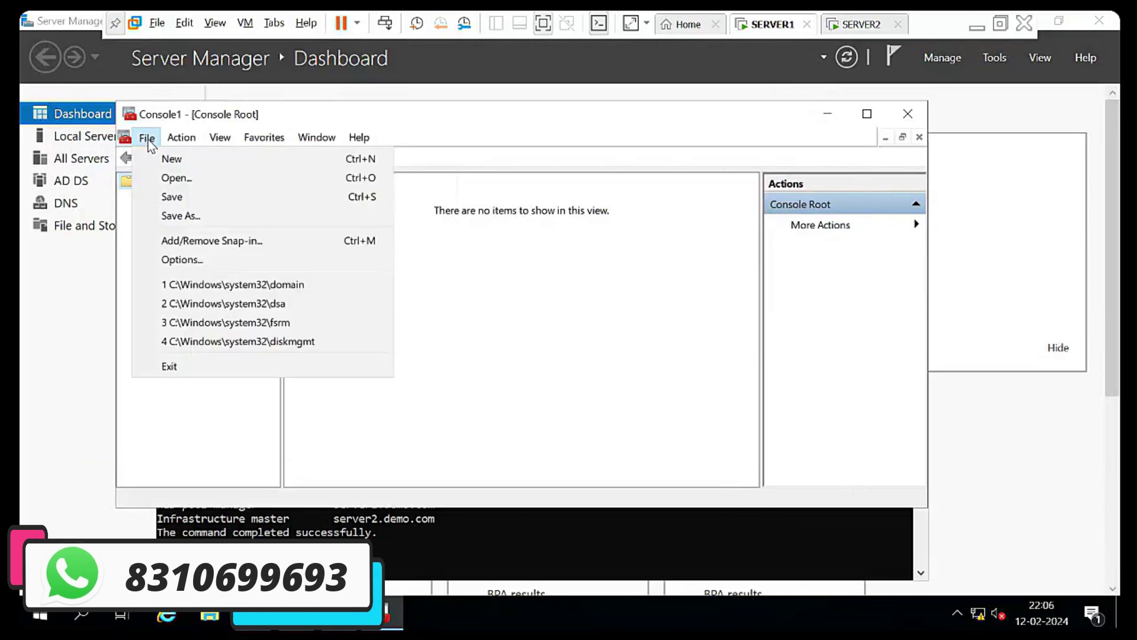
left_click(225, 242)
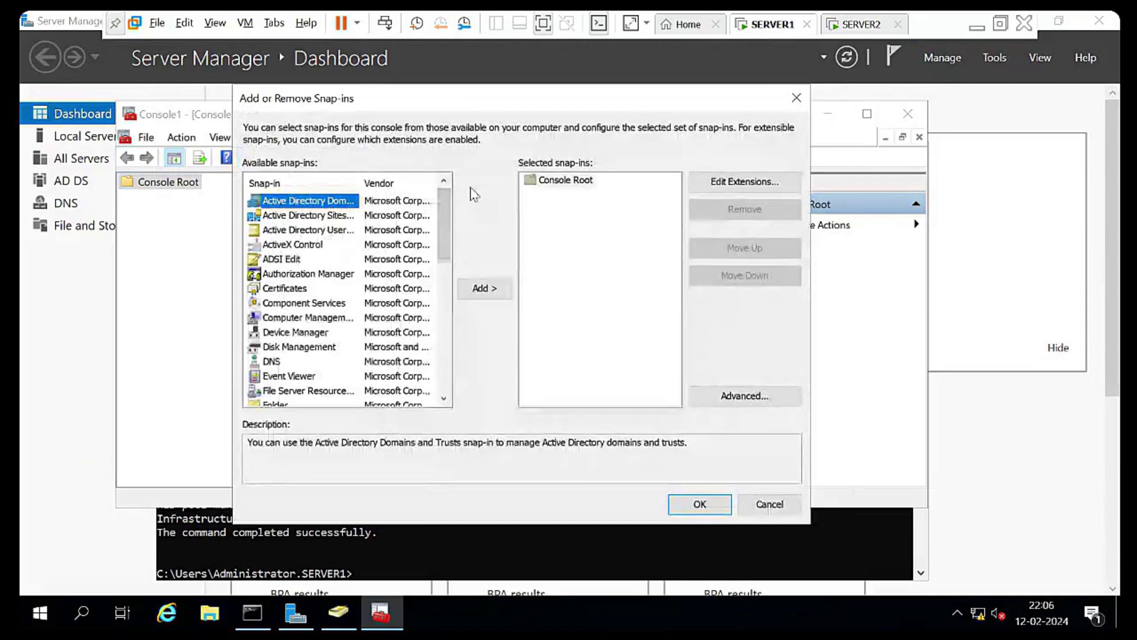
left_click(310, 216)
left_click(307, 232)
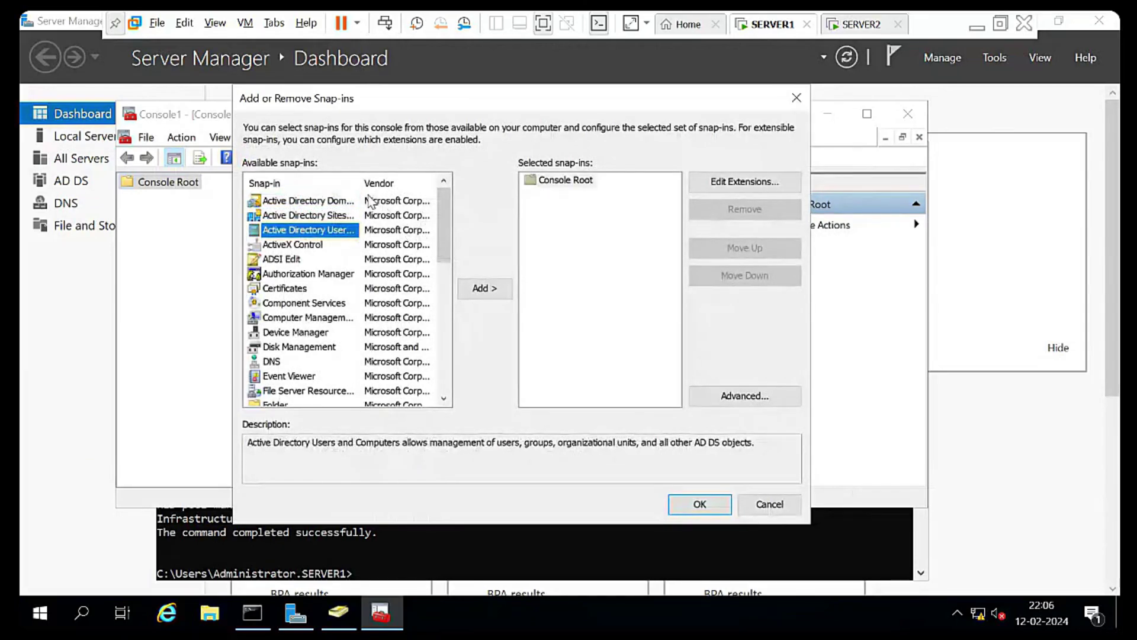
left_click_drag(361, 184, 424, 192)
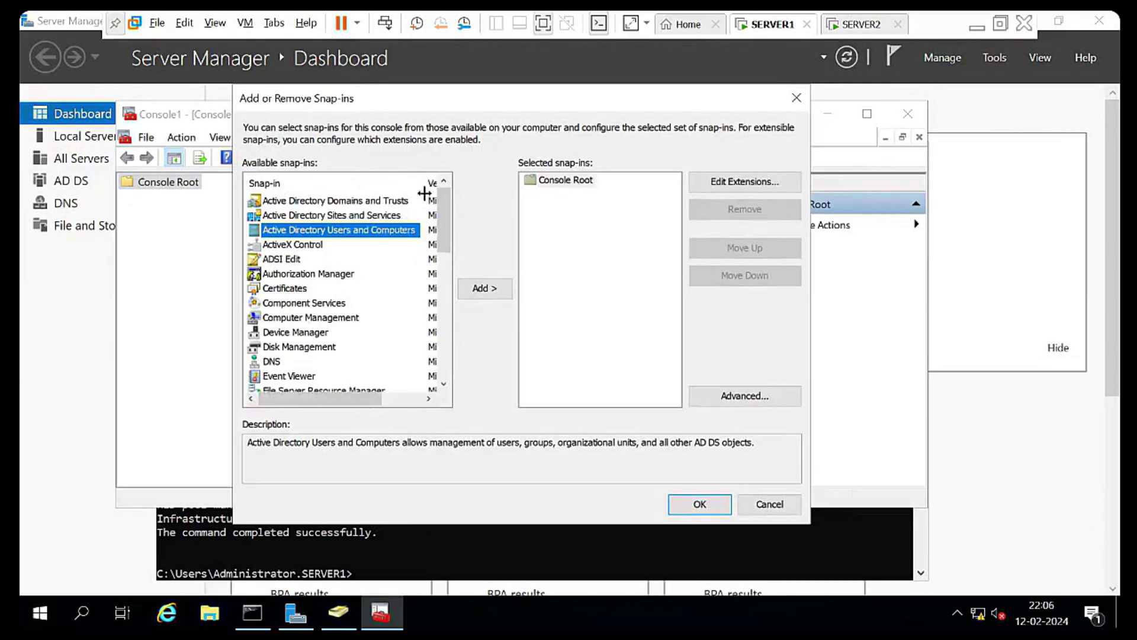
left_click(354, 215)
left_click(354, 201)
left_click(337, 229)
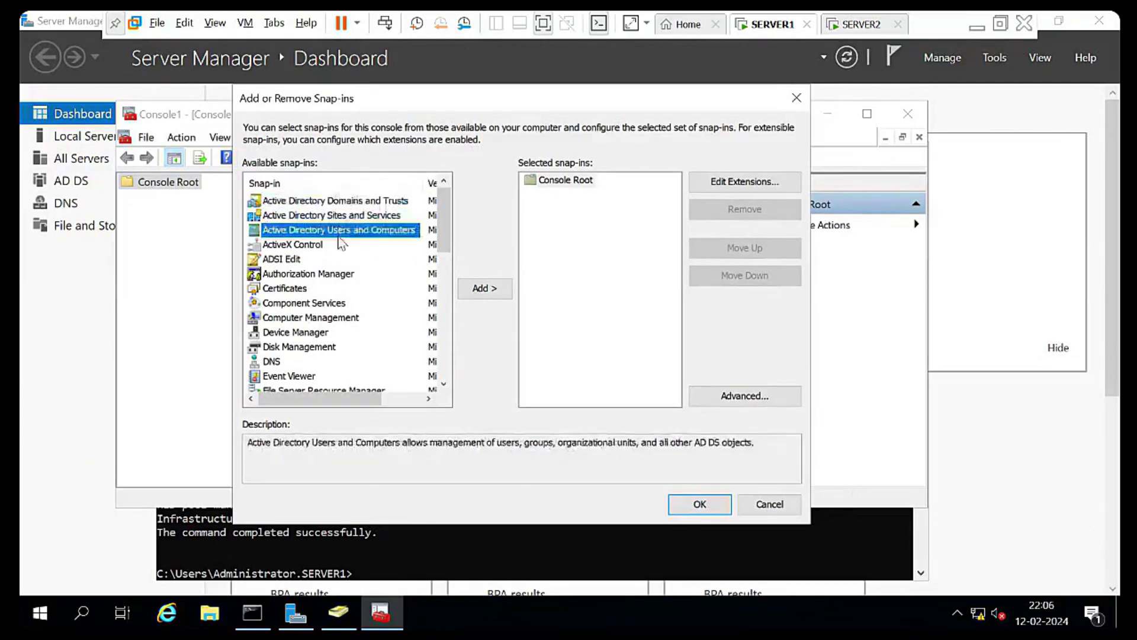
key("Up")
key("Up")
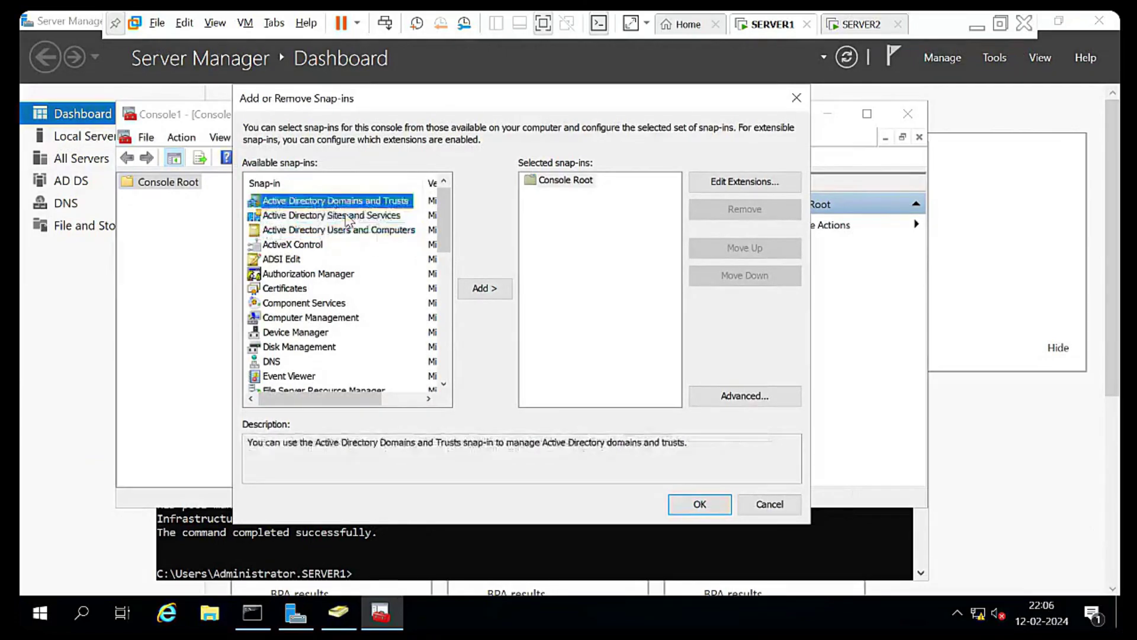
key("Down")
key("Down")
key("Up")
key("Up")
key("Down")
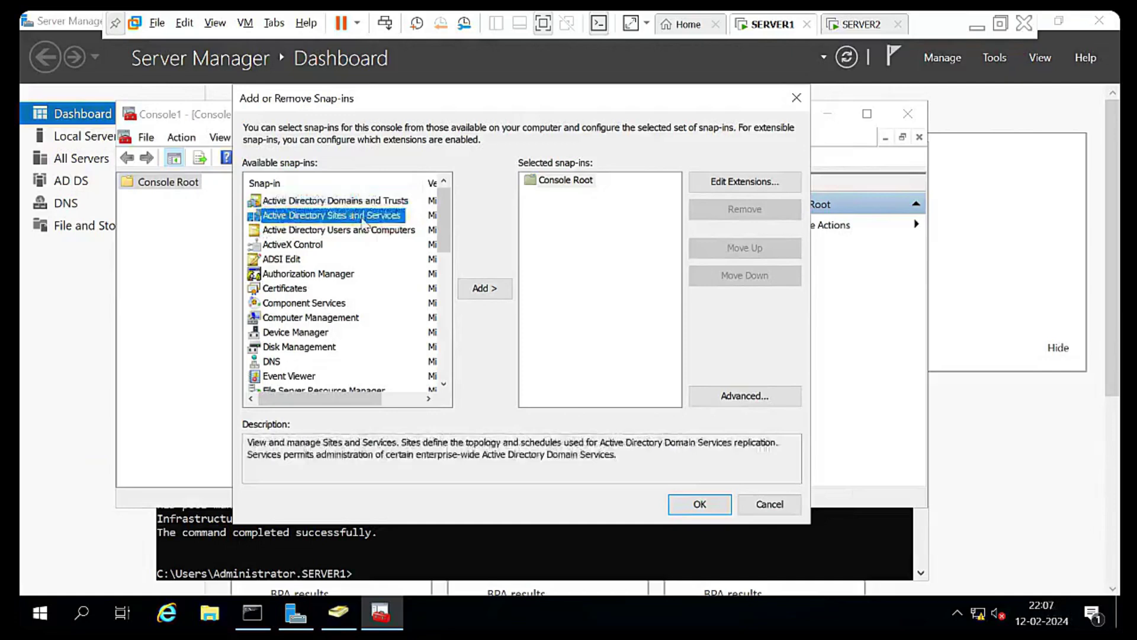
key("Down")
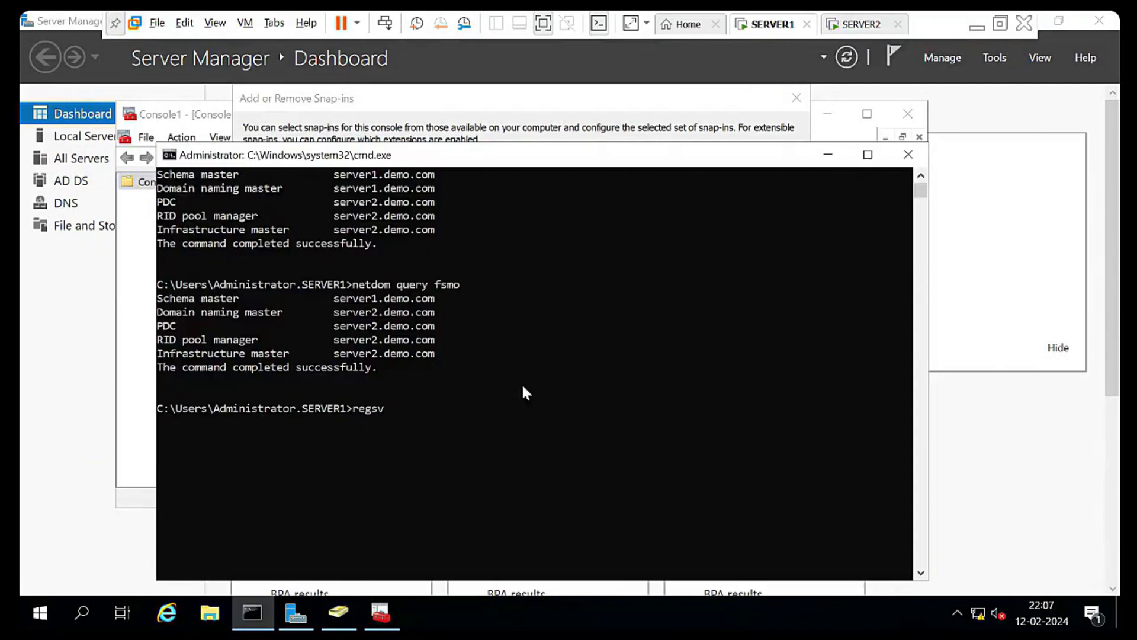
Register schmmgmt.dll with regsvr32 and highlight the command in Command Prompt
type("r32")
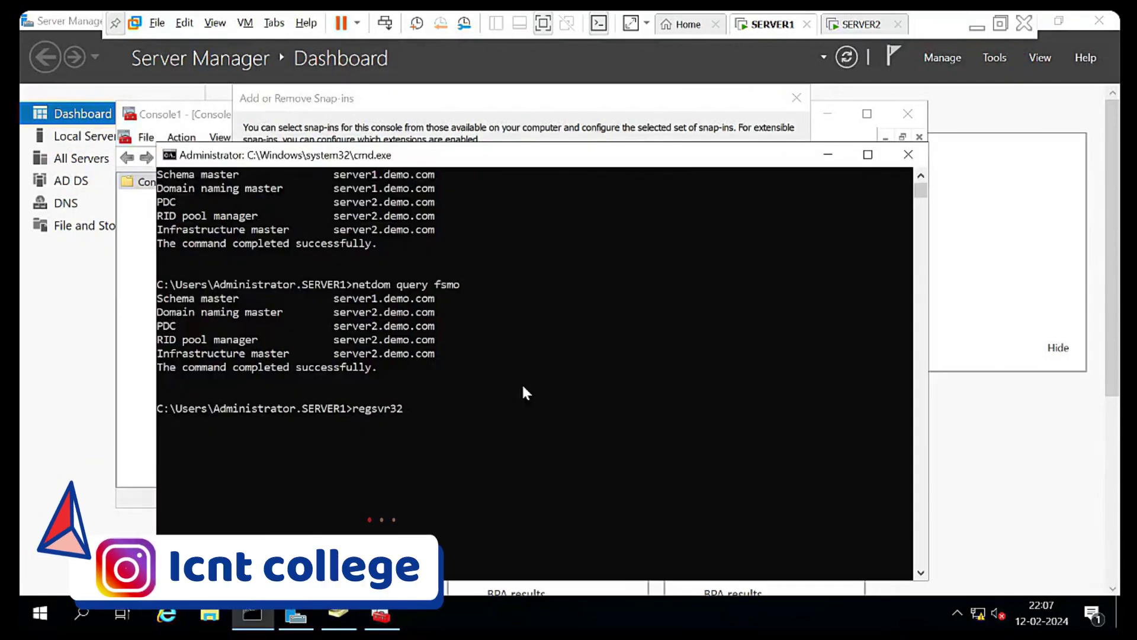
type(" sch")
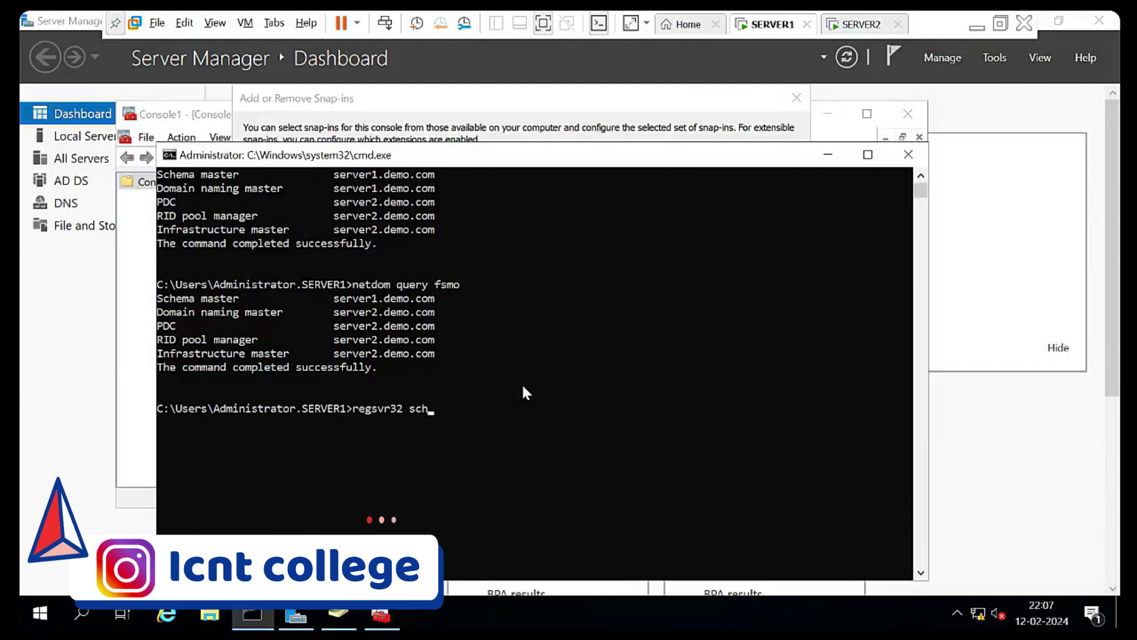
type("mmgm")
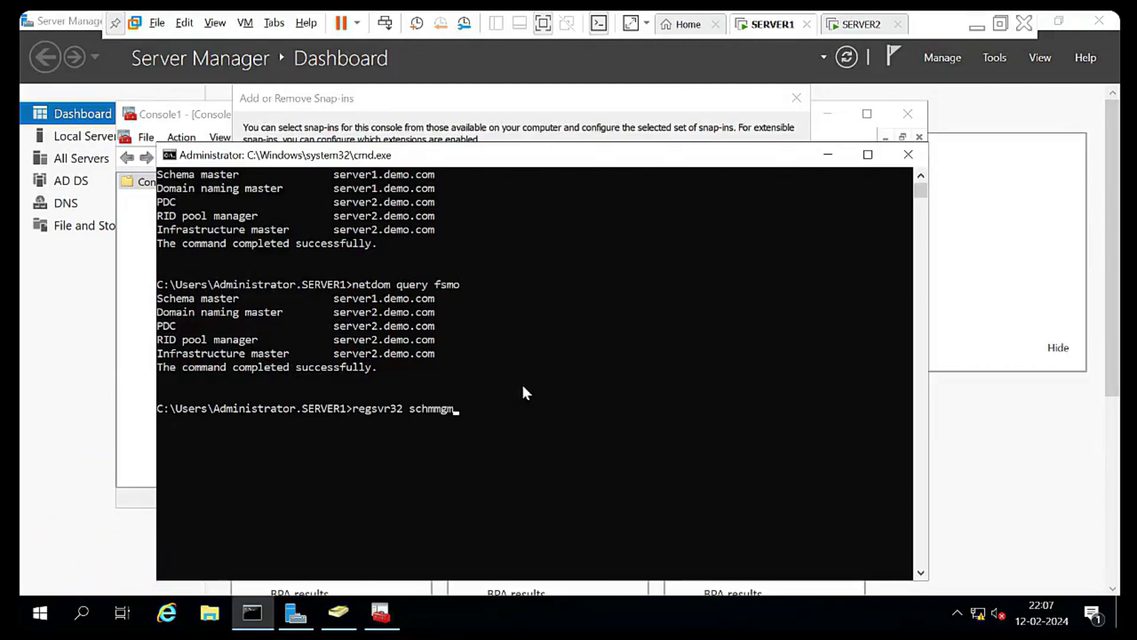
type("t.dll")
key("Return")
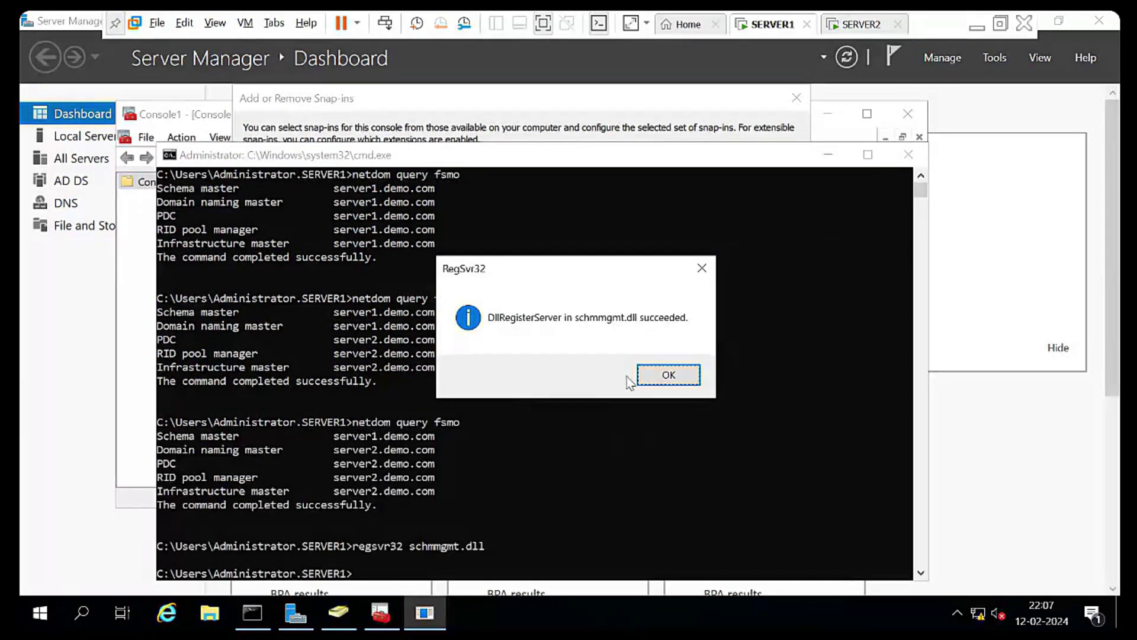
left_click(671, 383)
scroll(500, 456, "down", 2)
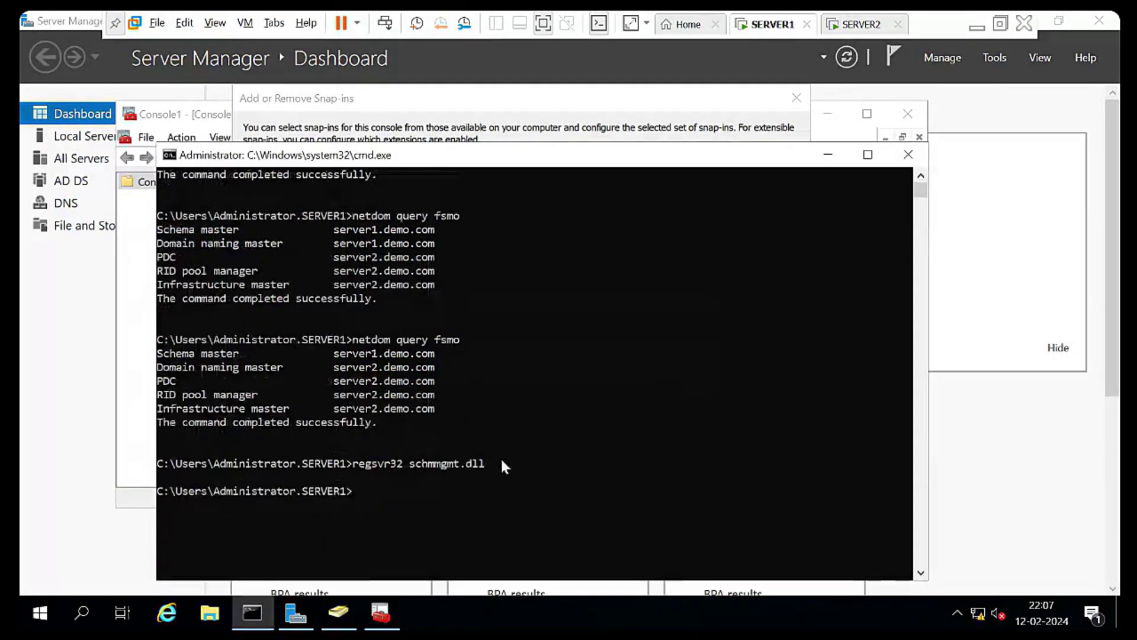
left_click(354, 465)
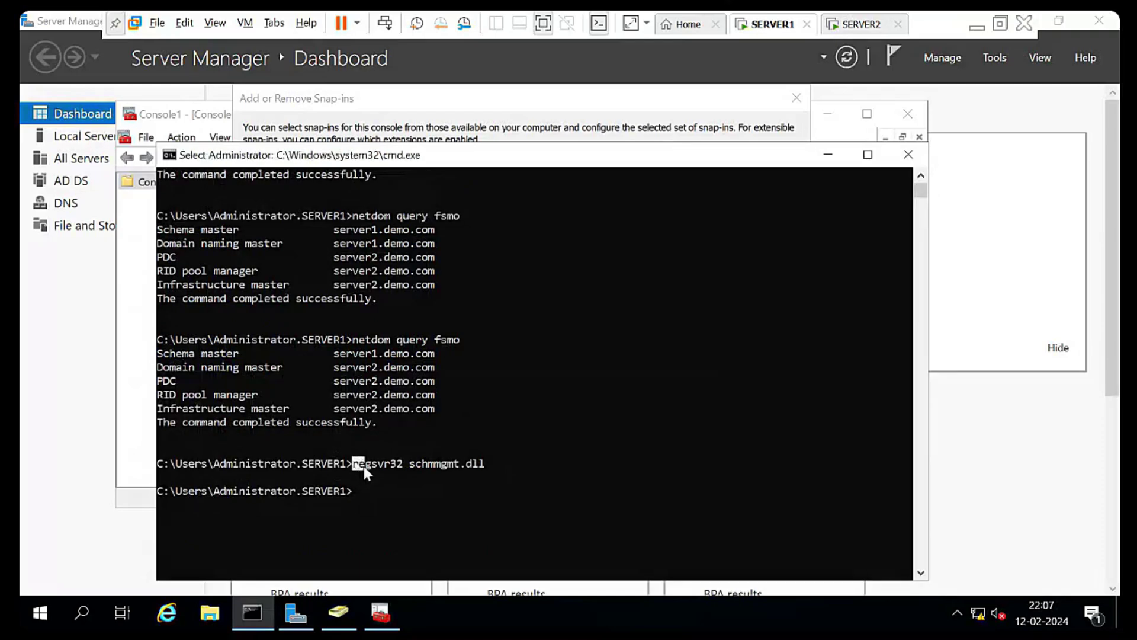
left_click_drag(363, 466, 382, 467)
left_click_drag(385, 466, 529, 465)
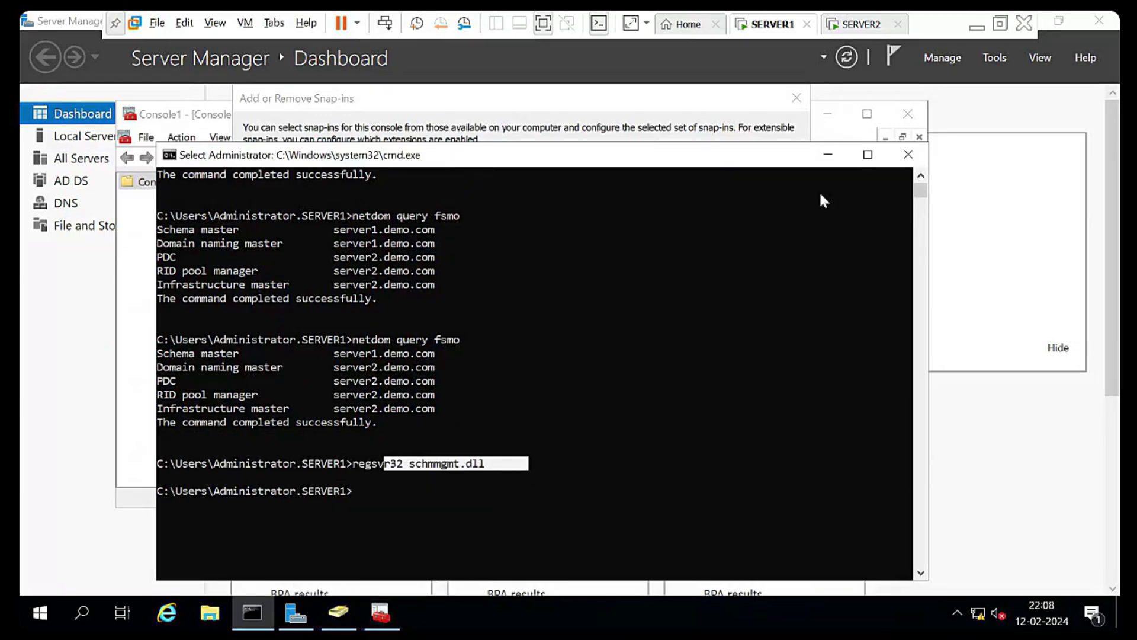
Close the Add or Remove Snap-ins dialog and the empty Console1, then clear the selection
left_click_drag(803, 155, 1006, 179)
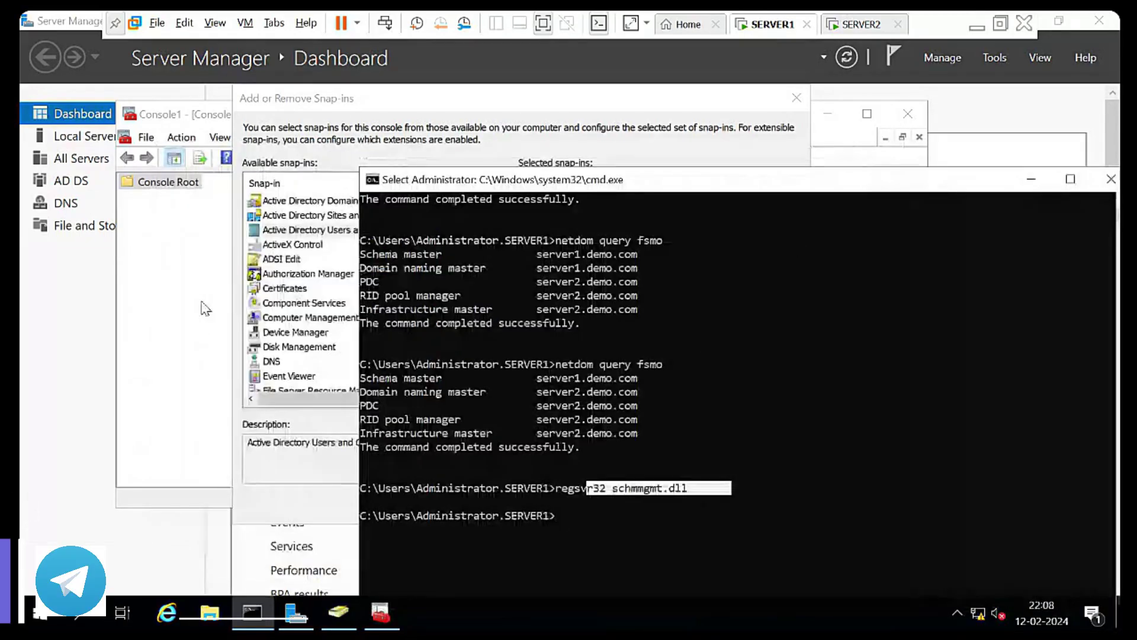
left_click(246, 249)
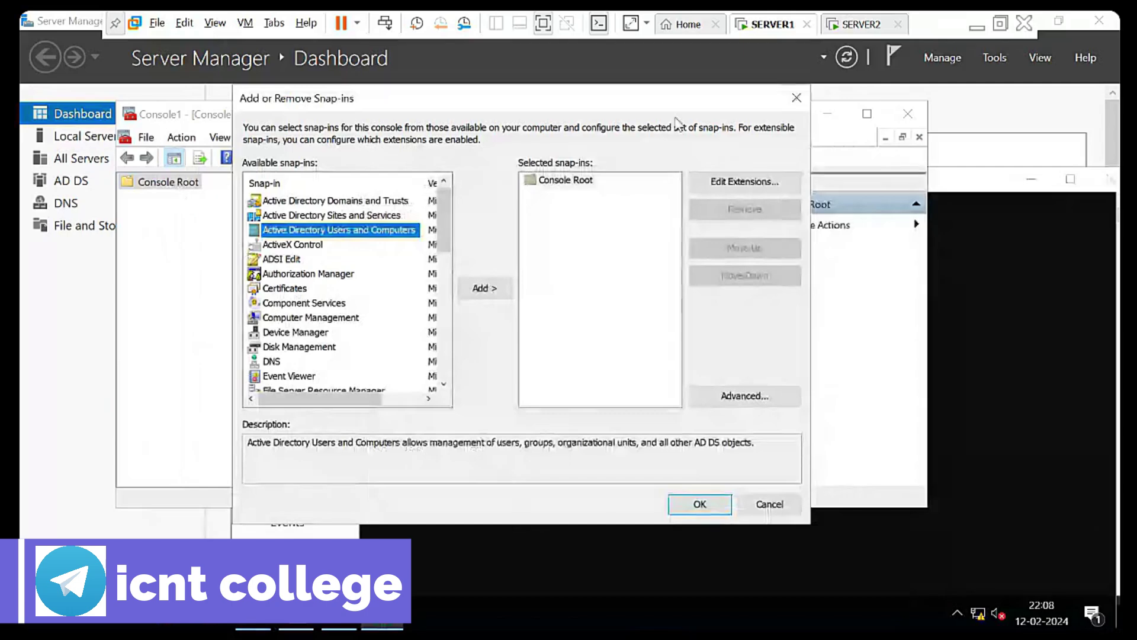
left_click(796, 98)
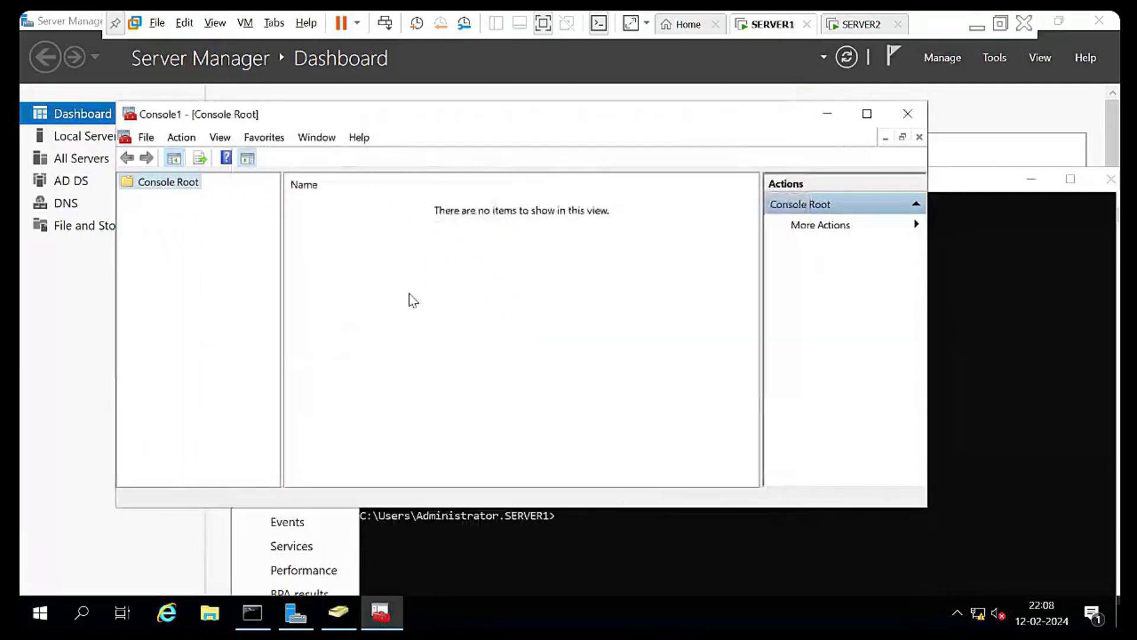
left_click(908, 114)
left_click(653, 309)
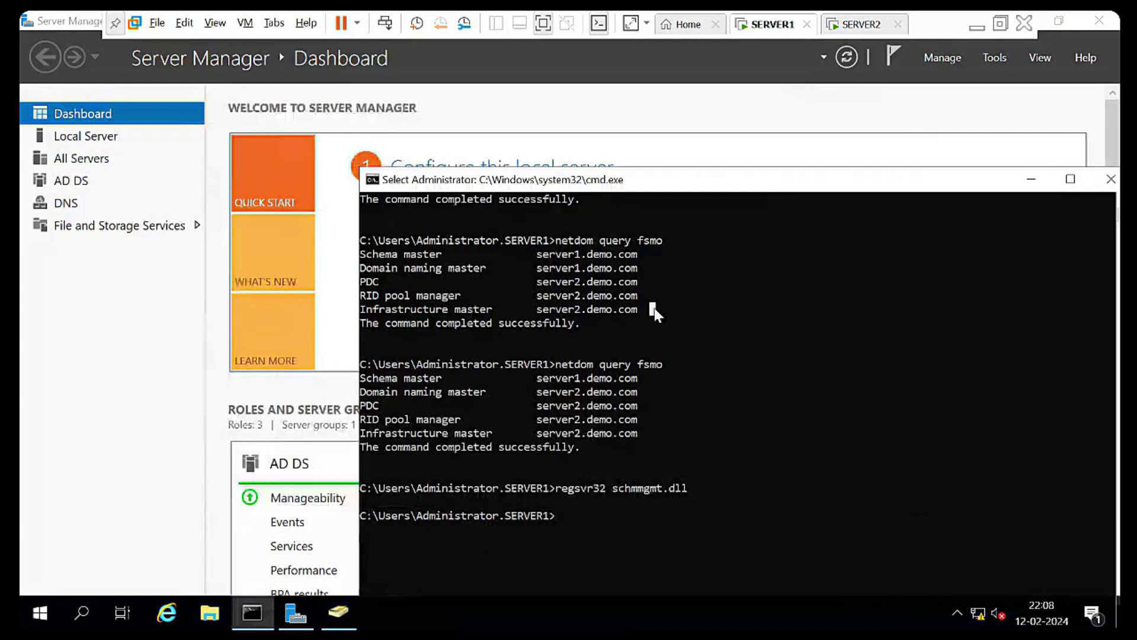
Run mmc and add the Active Directory Schema snap-in to Console1
key("super+r")
type("mmc")
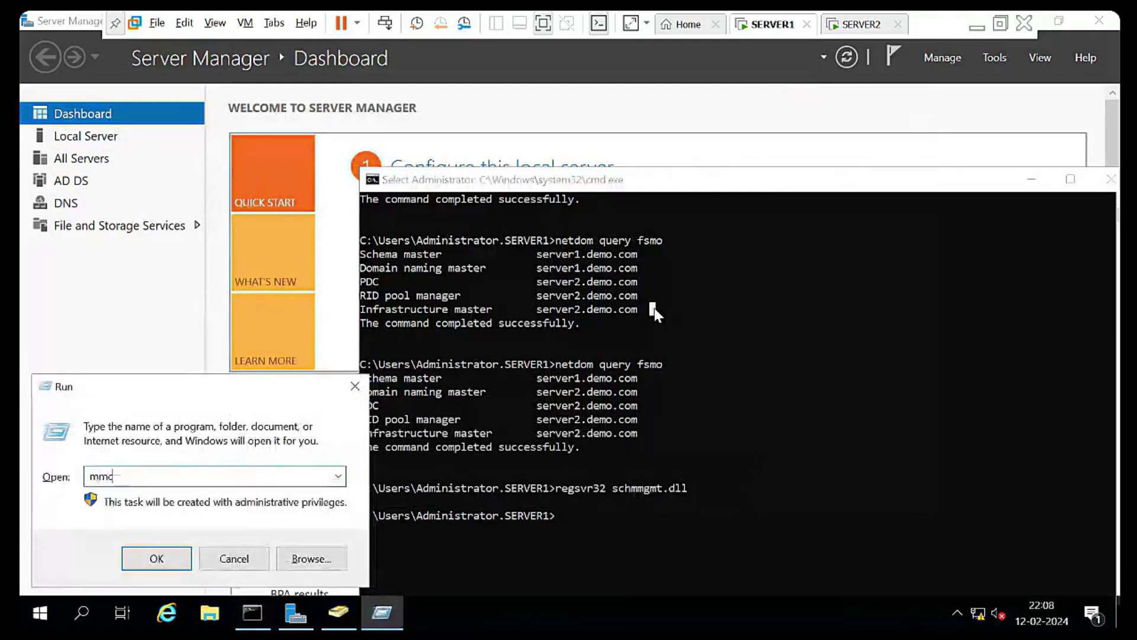
key("Return")
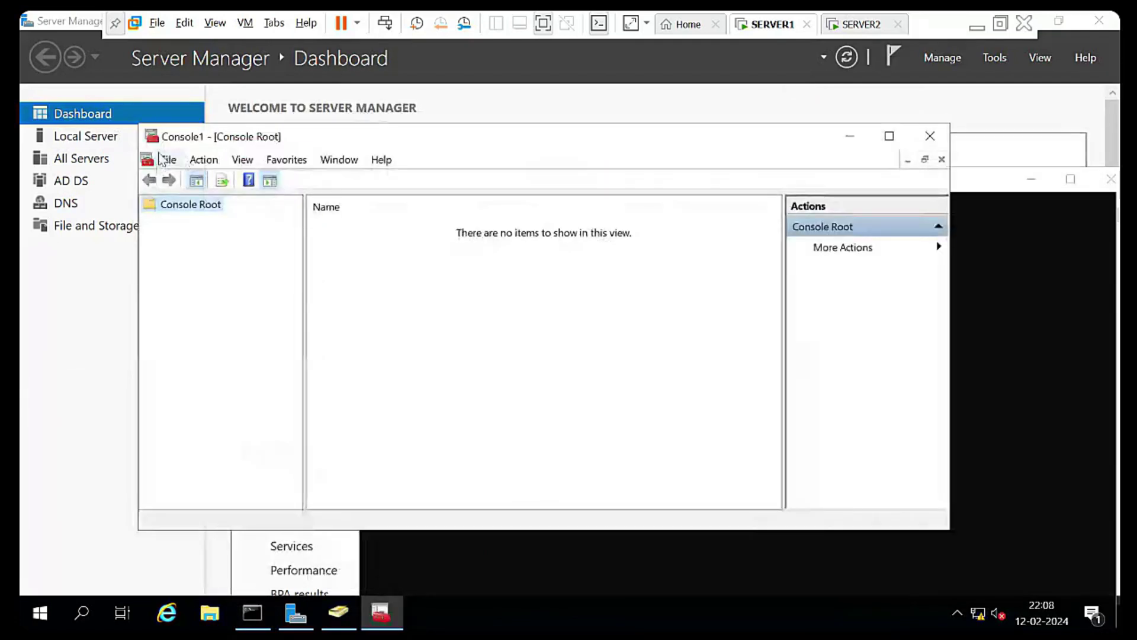
left_click(166, 159)
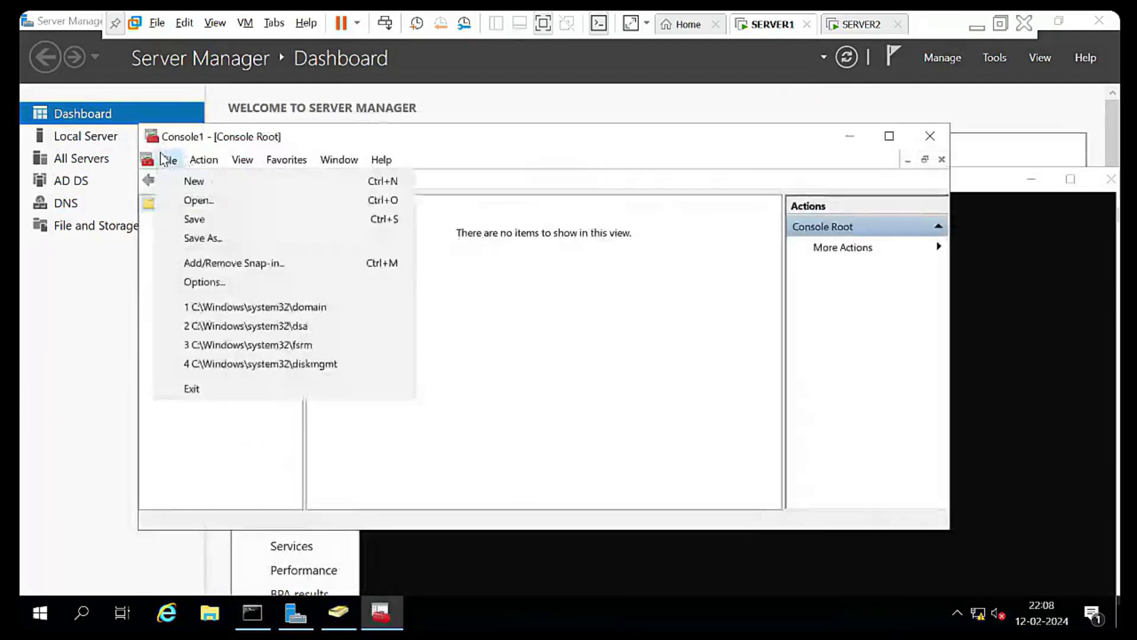
left_click(235, 262)
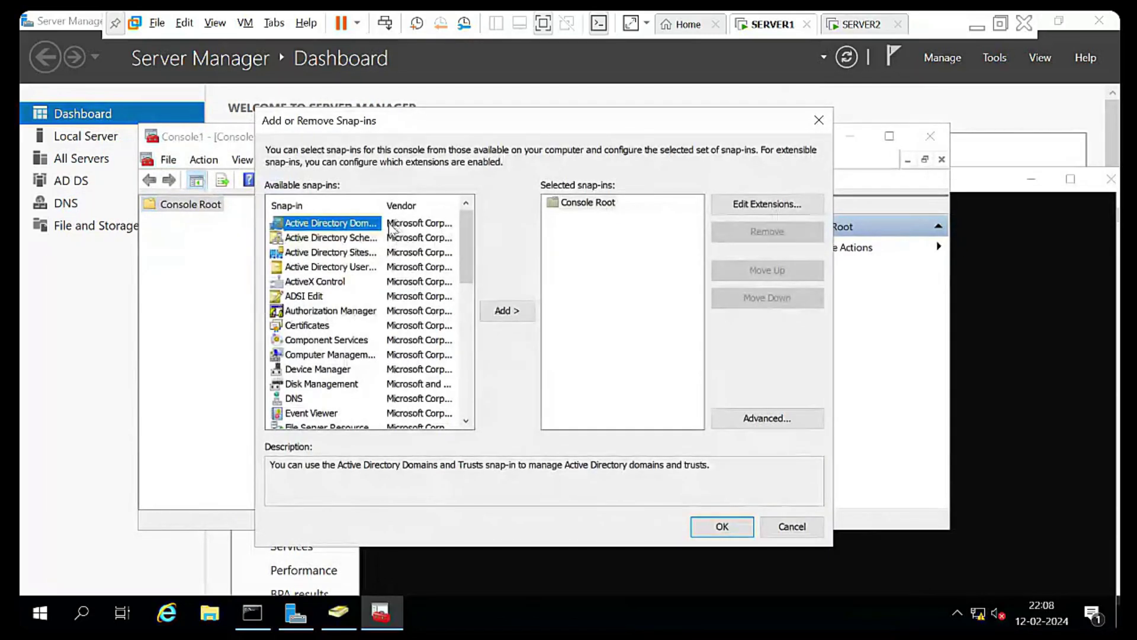
left_click_drag(385, 199, 441, 196)
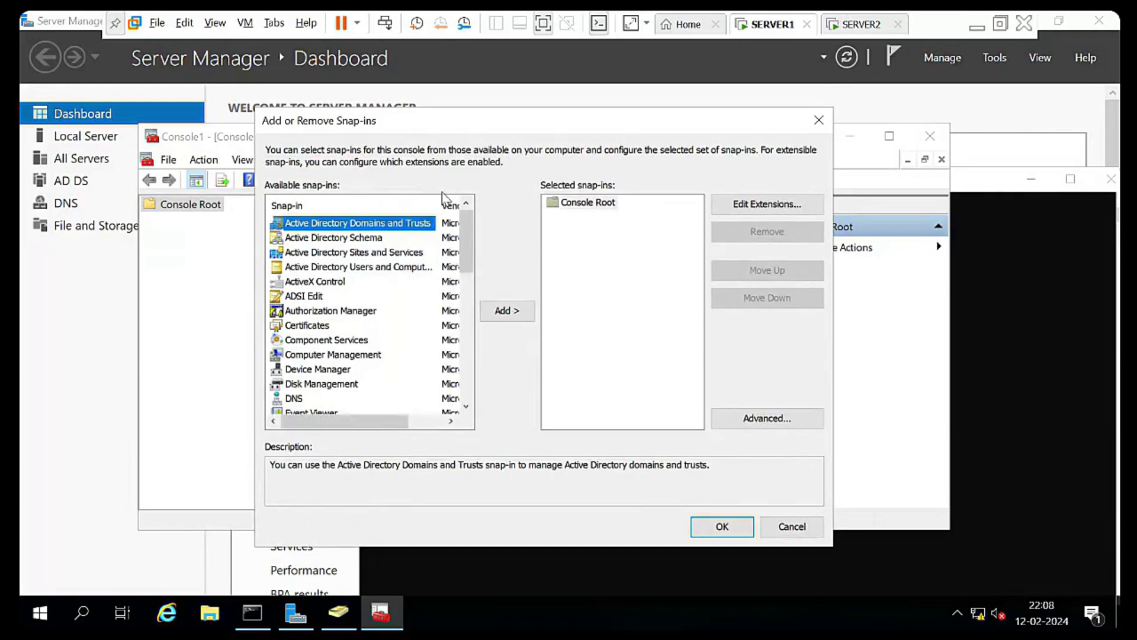
left_click(364, 238)
left_click(506, 311)
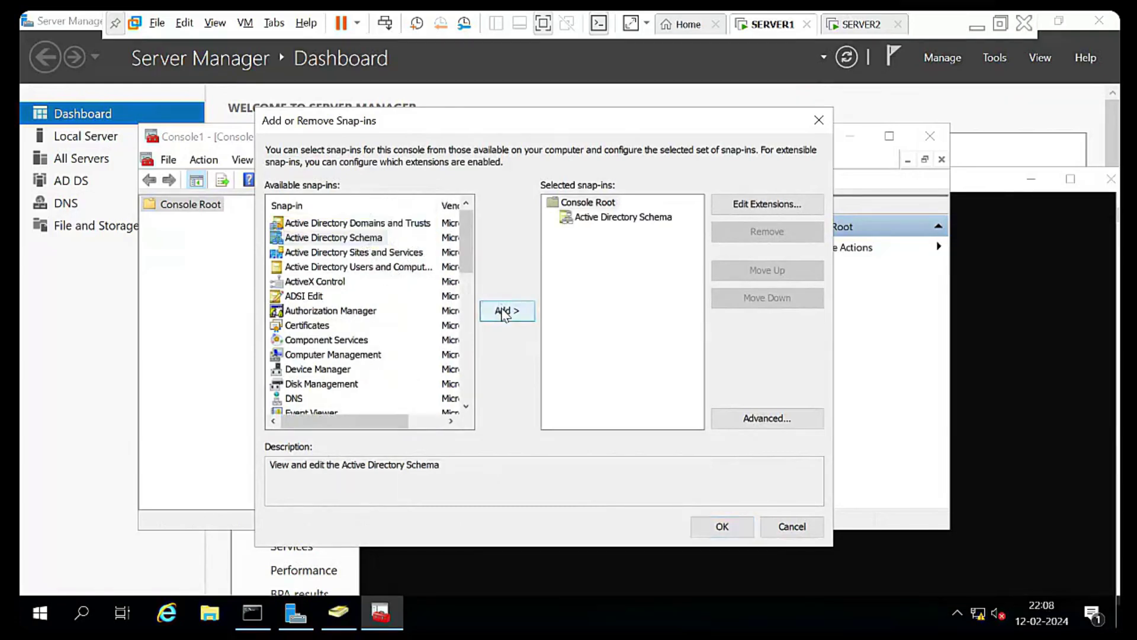
key("Return")
Connect the Active Directory Schema snap-in to domain controller server2.demo.com
left_click(188, 221)
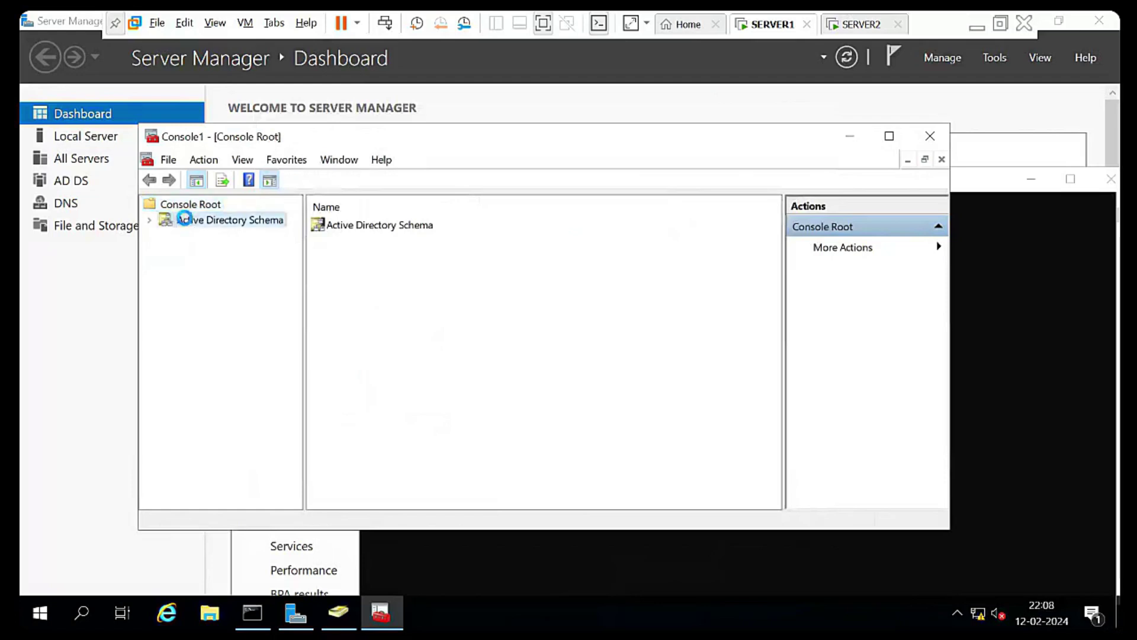
right_click(240, 223)
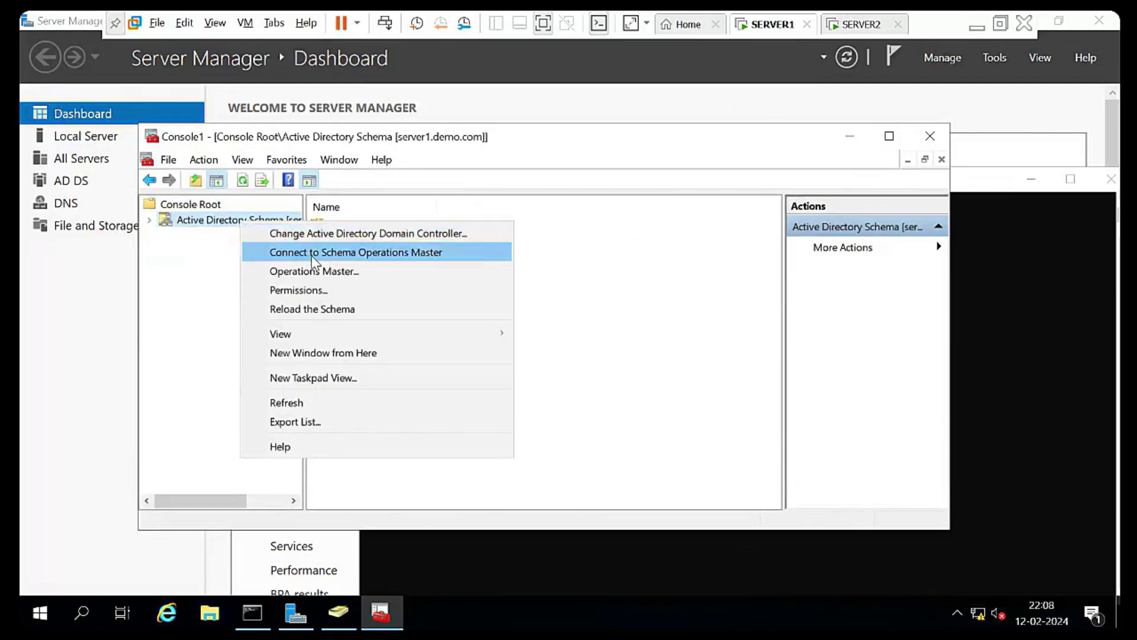
left_click(313, 272)
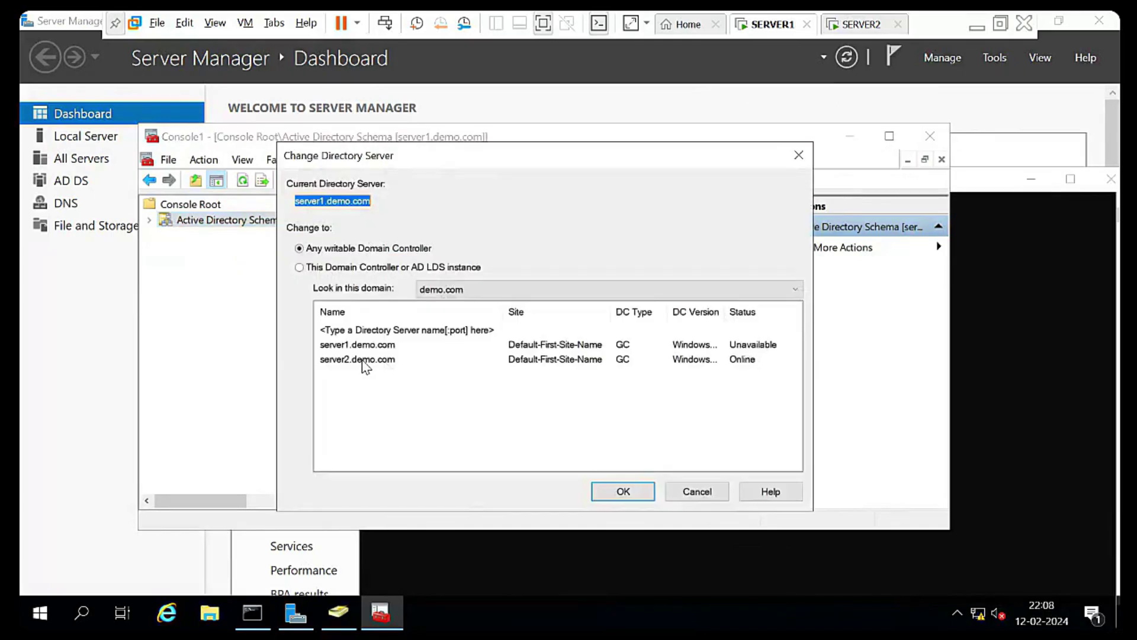
left_click(450, 359)
left_click(644, 494)
Transfer the schema master role to server2.demo.com via Operations Master
right_click(230, 220)
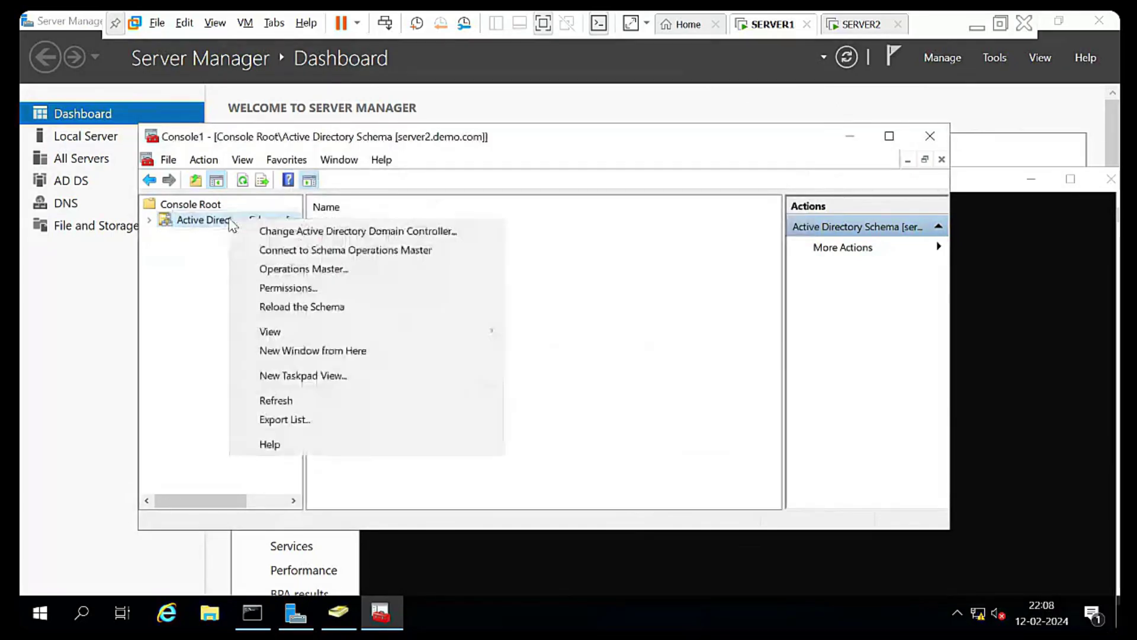
left_click(292, 270)
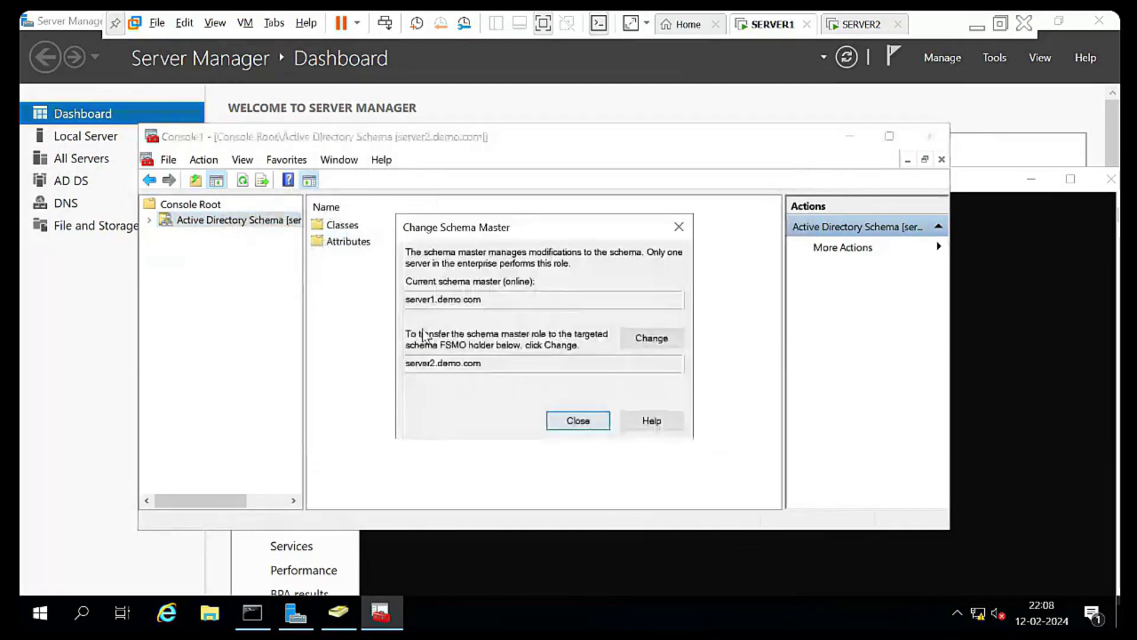
left_click(650, 337)
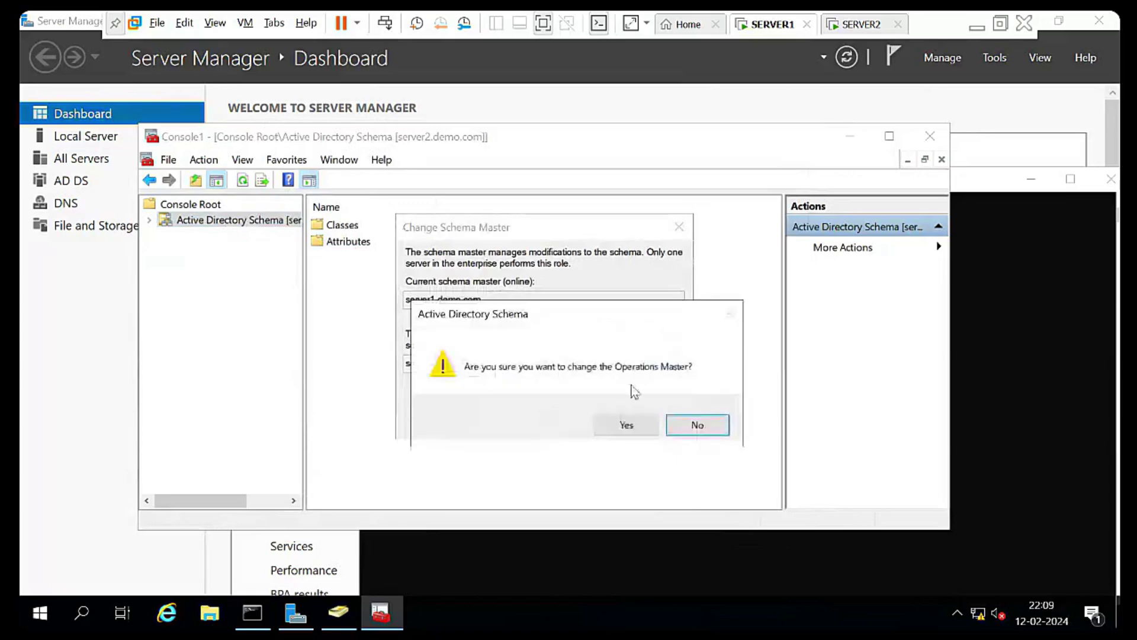
left_click(627, 425)
left_click(578, 419)
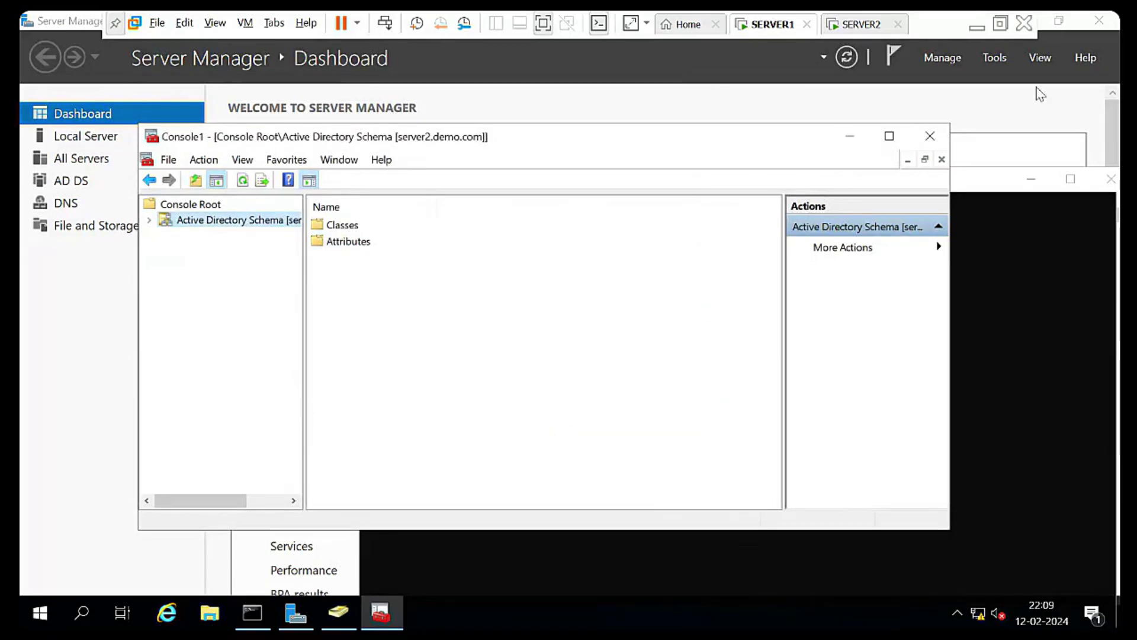
Review the netdom output showing all five roles on server2.demo.com, then close SERVER2's Active Directory Users and Computers and cmd windows
left_click(1023, 248)
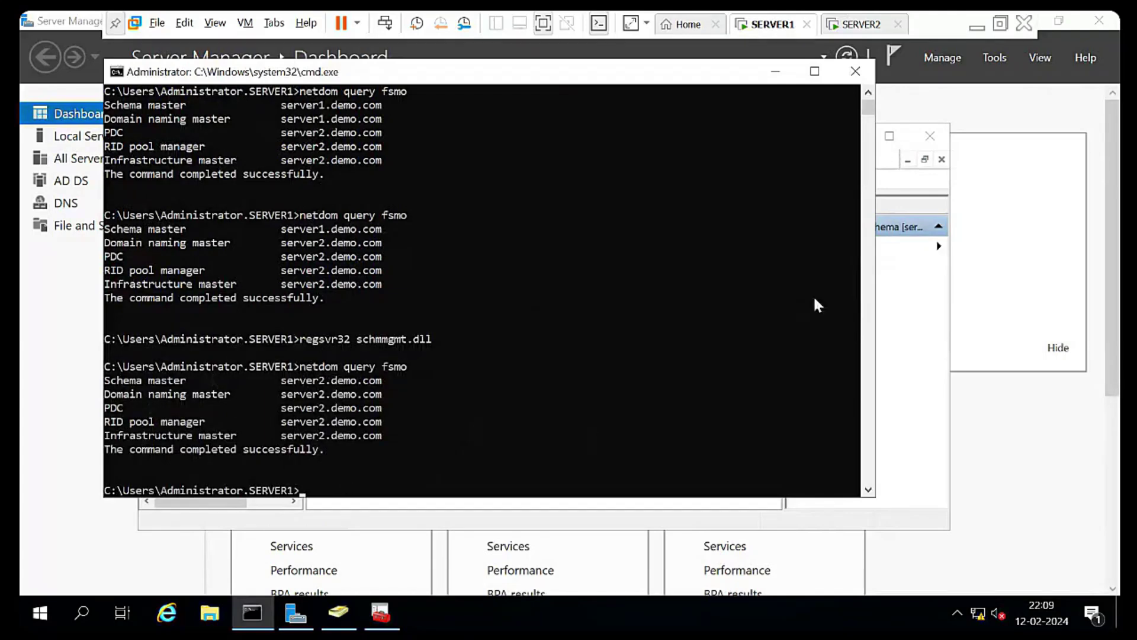
left_click(864, 25)
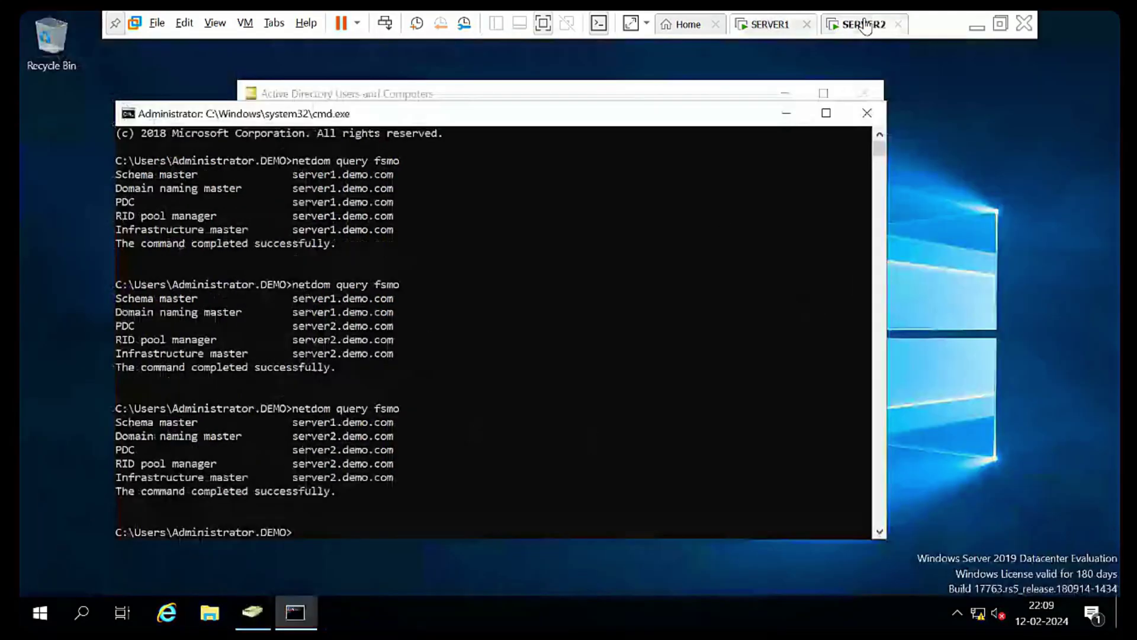
left_click(873, 95)
left_click(870, 92)
left_click(867, 113)
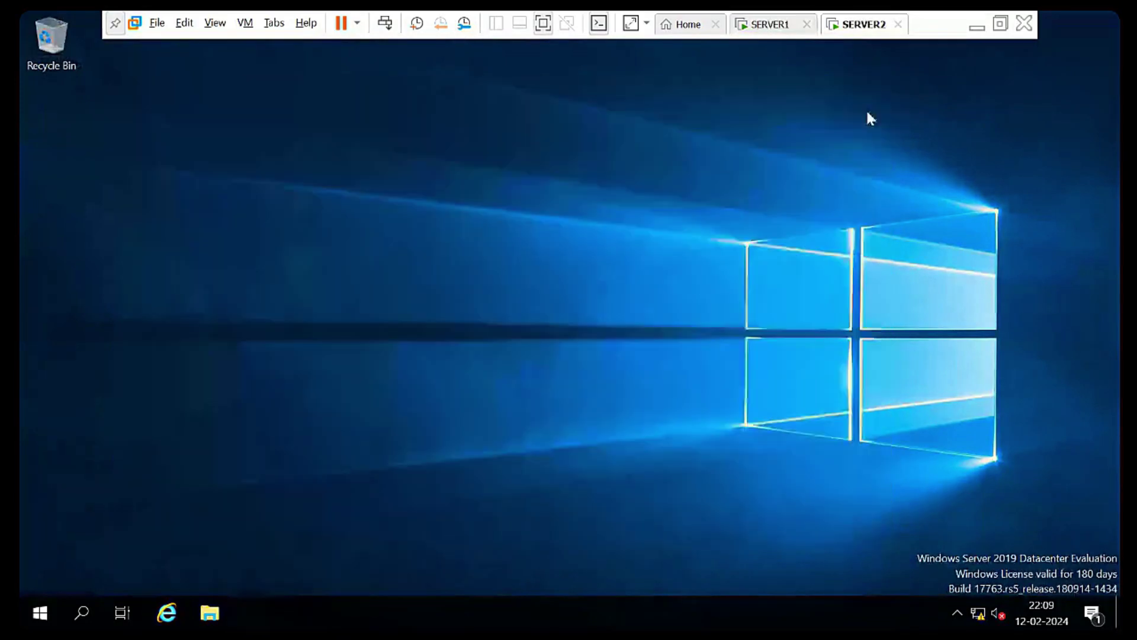
left_click(770, 25)
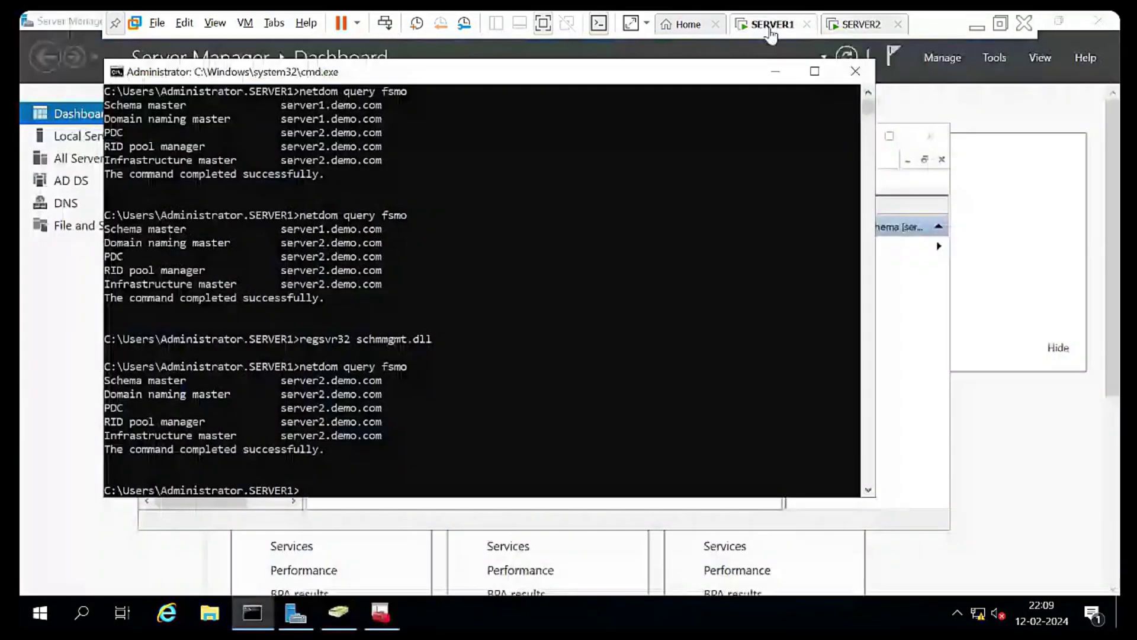
left_click(853, 25)
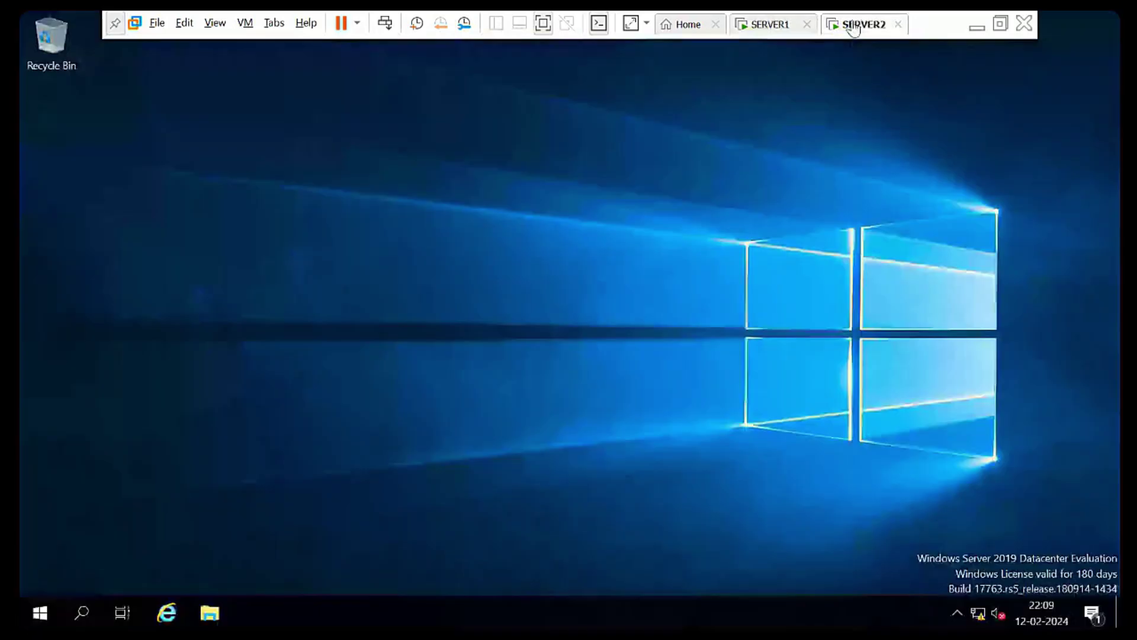